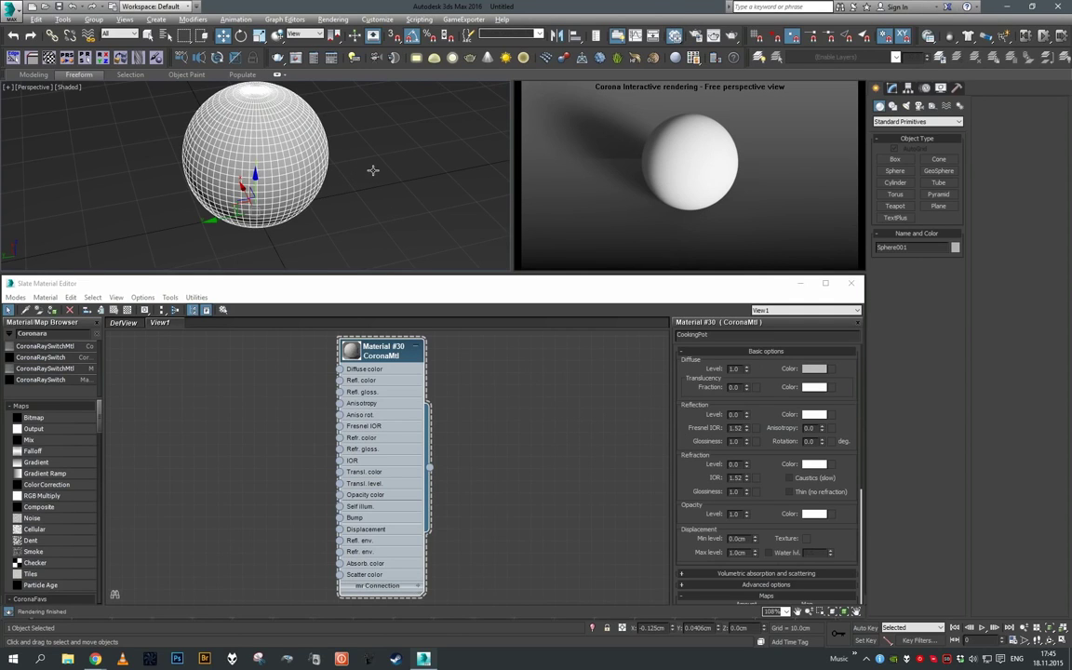
# Set the CoronaMtl's diffuse level to 0, its reflection level to 1.0 and its Fresnel IOR to 10
pyautogui.moveTo(378, 168); pyautogui.dragTo(383, 187, button='middle')
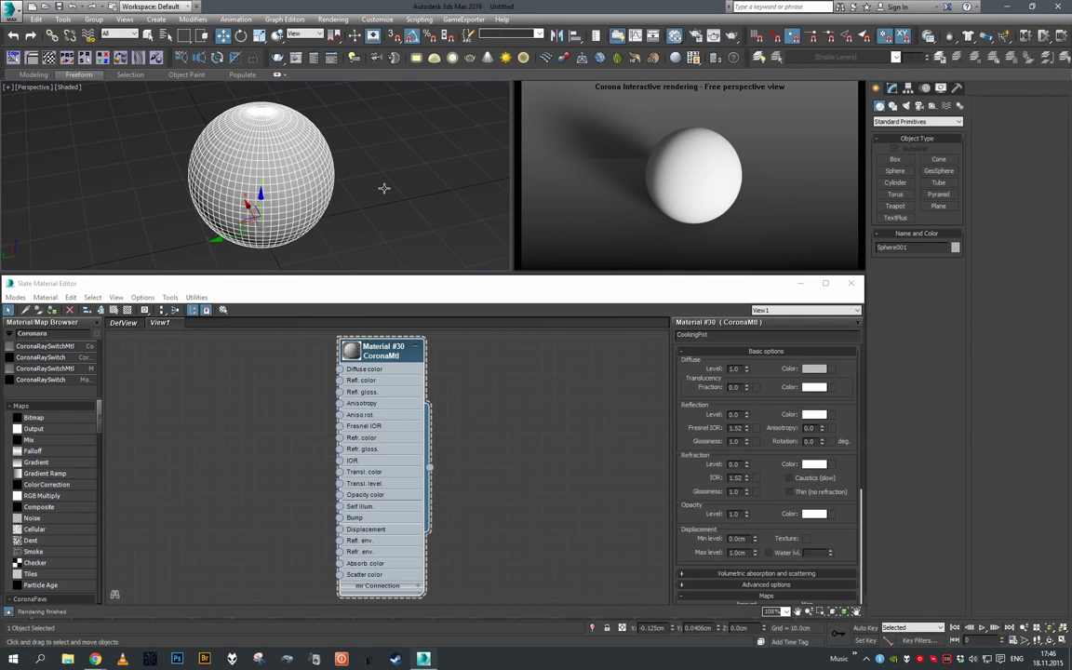
pyautogui.keyDown('alt'); pyautogui.moveTo(428, 202); pyautogui.dragTo(428, 196, button='middle'); pyautogui.keyUp('alt')
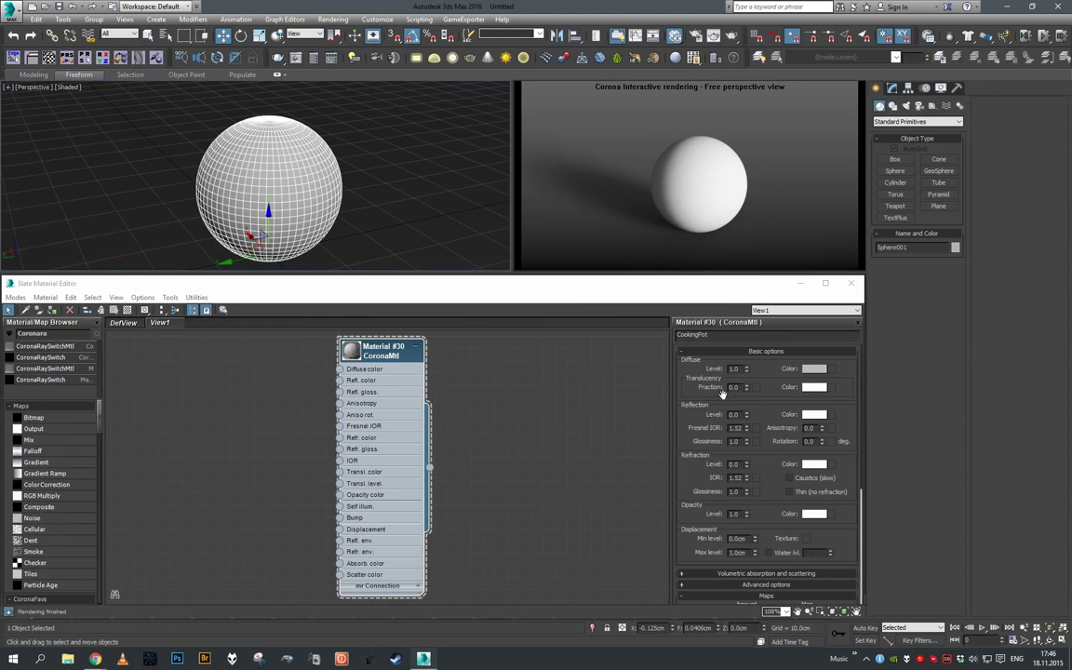
pyautogui.rightClick(746, 369)
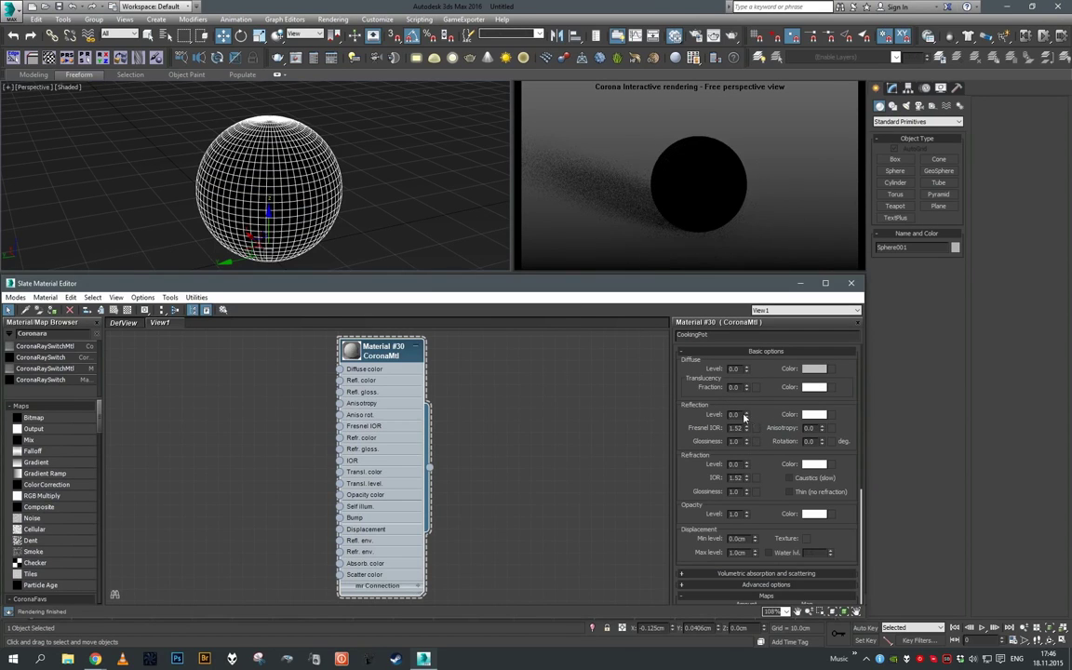
pyautogui.press('Return')
pyautogui.doubleClick(734, 428)
pyautogui.write('10')
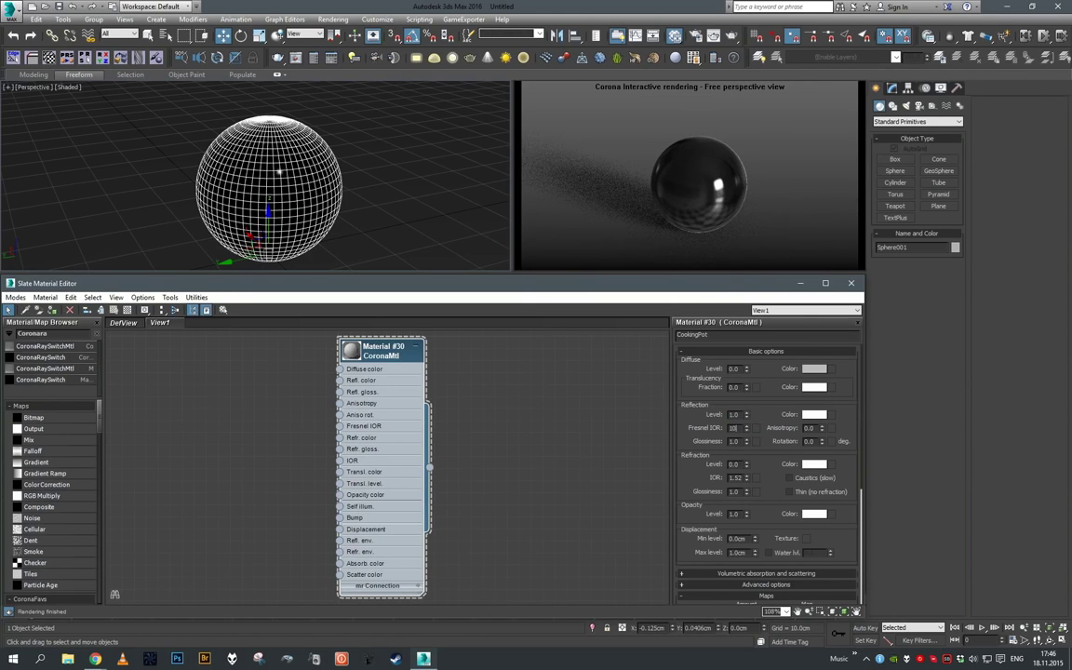
pyautogui.press('Return')
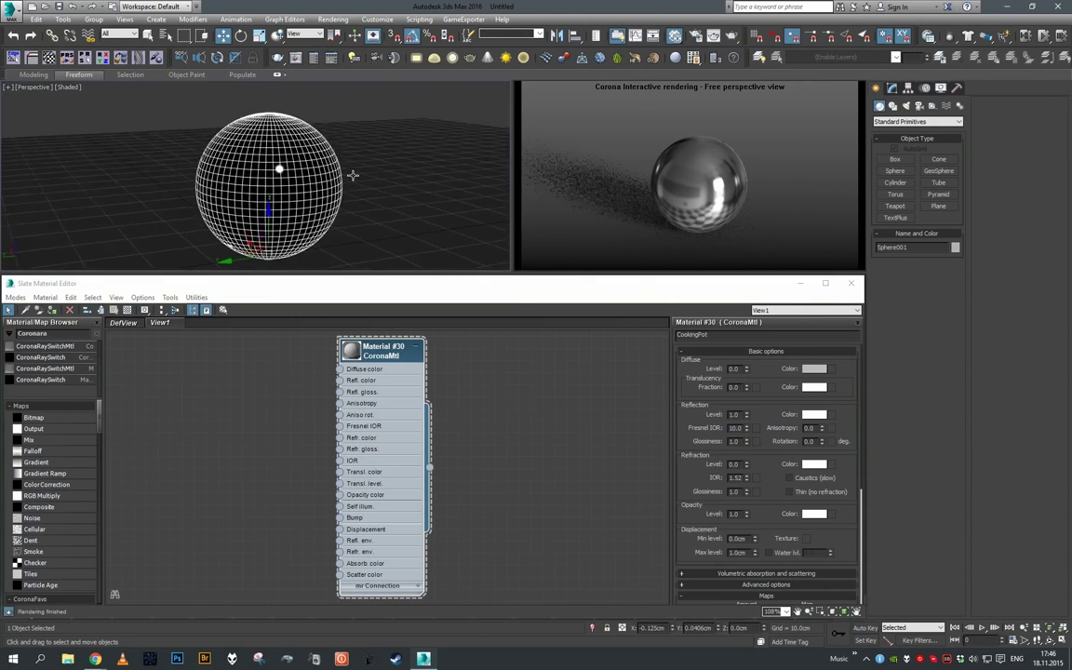
# Try anisotropy values up to 1.0 on the fully glossy reflection of the sphere's material
pyautogui.scroll(4, 354, 175)
pyautogui.moveTo(372, 182); pyautogui.dragTo(346, 158, button='middle')
pyautogui.scroll(-1, 385, 175)
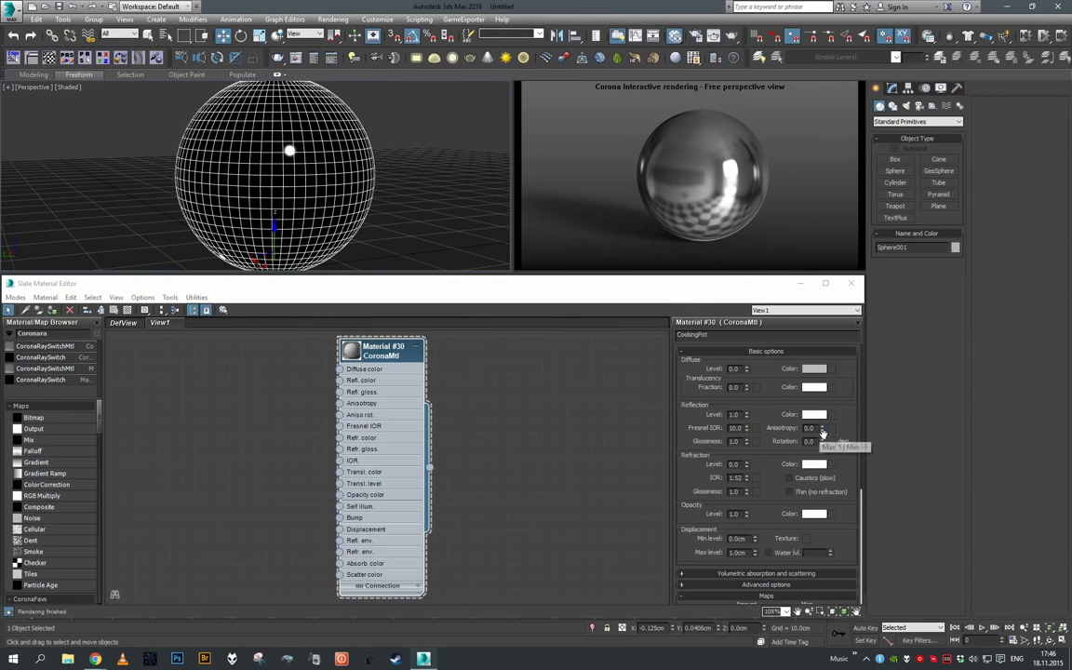
pyautogui.moveTo(822, 429); pyautogui.dragTo(820, 422)
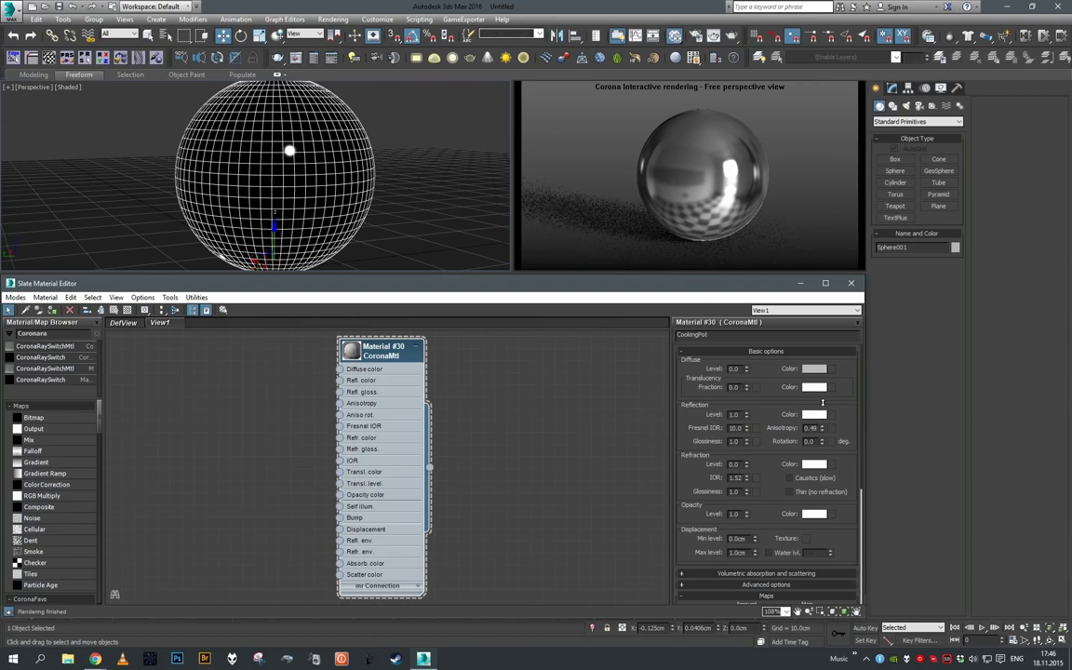
pyautogui.moveTo(830, 378); pyautogui.dragTo(824, 369)
pyautogui.moveTo(825, 370); pyautogui.dragTo(831, 490)
pyautogui.moveTo(846, 440); pyautogui.dragTo(841, 353)
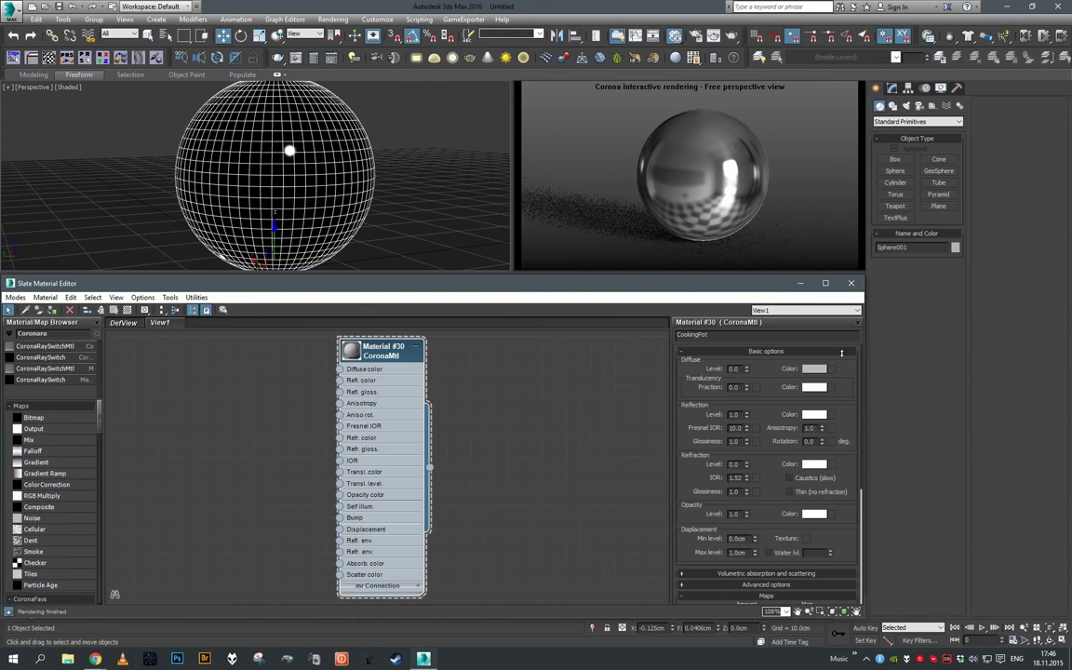
# Reset the reflection anisotropy to 0 and set the reflection glossiness to 0.5
pyautogui.rightClick(824, 428)
pyautogui.write('0.5')
pyautogui.press('Return')
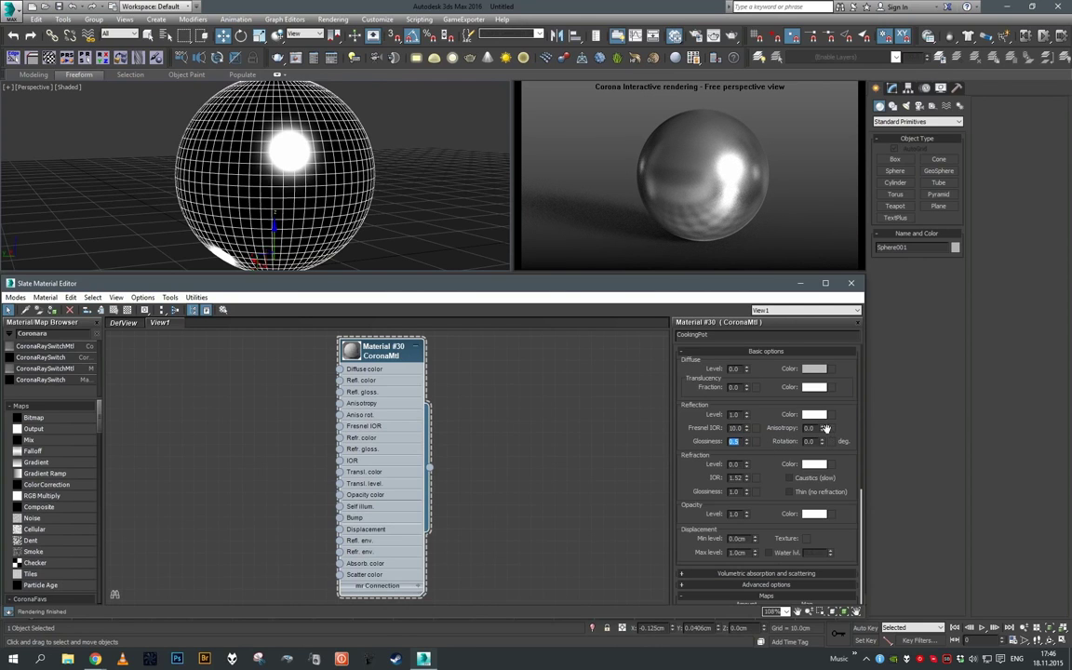
# Try reflection anisotropy values of 0.3, 0.86 and a negative amount to compare the highlight's stretch
pyautogui.moveTo(824, 431); pyautogui.dragTo(822, 412)
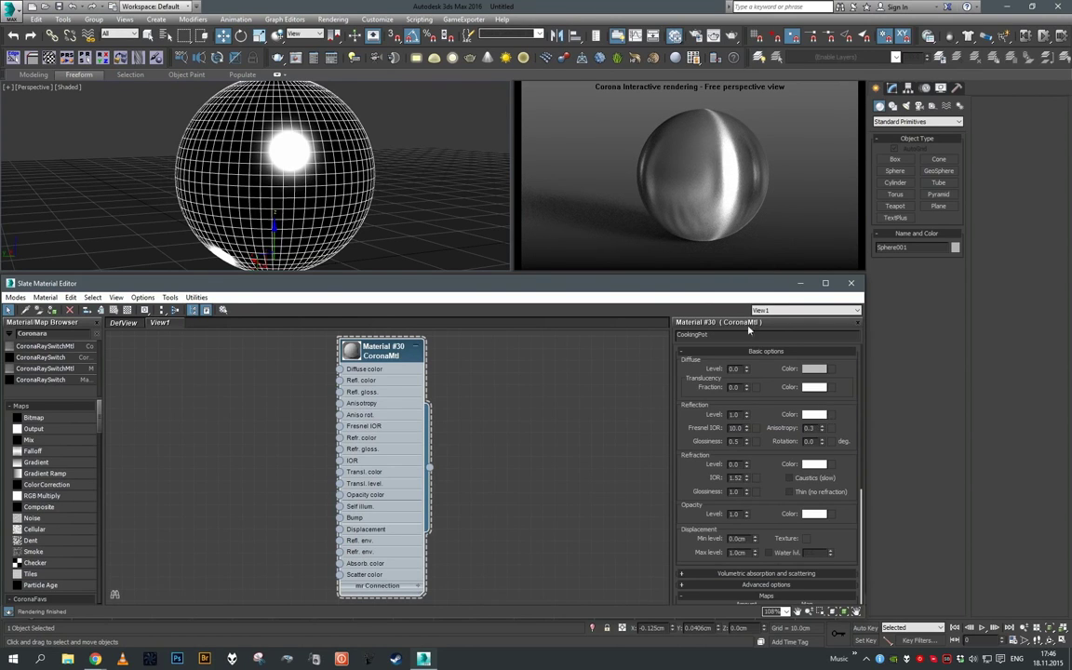
pyautogui.moveTo(822, 427); pyautogui.dragTo(815, 393)
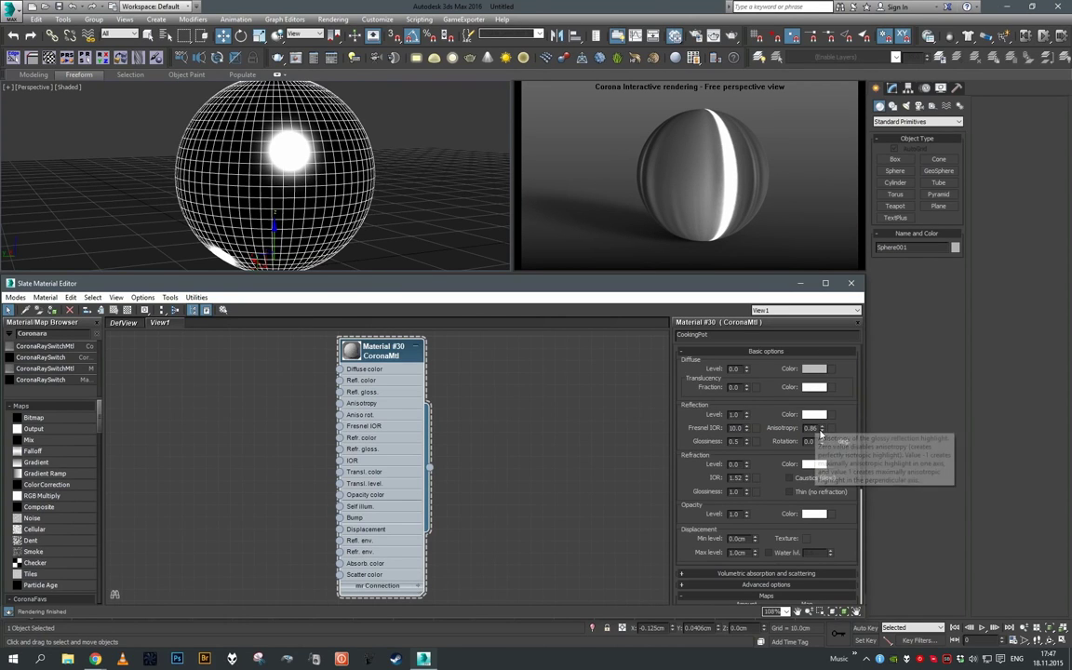
pyautogui.moveTo(822, 433); pyautogui.dragTo(847, 509)
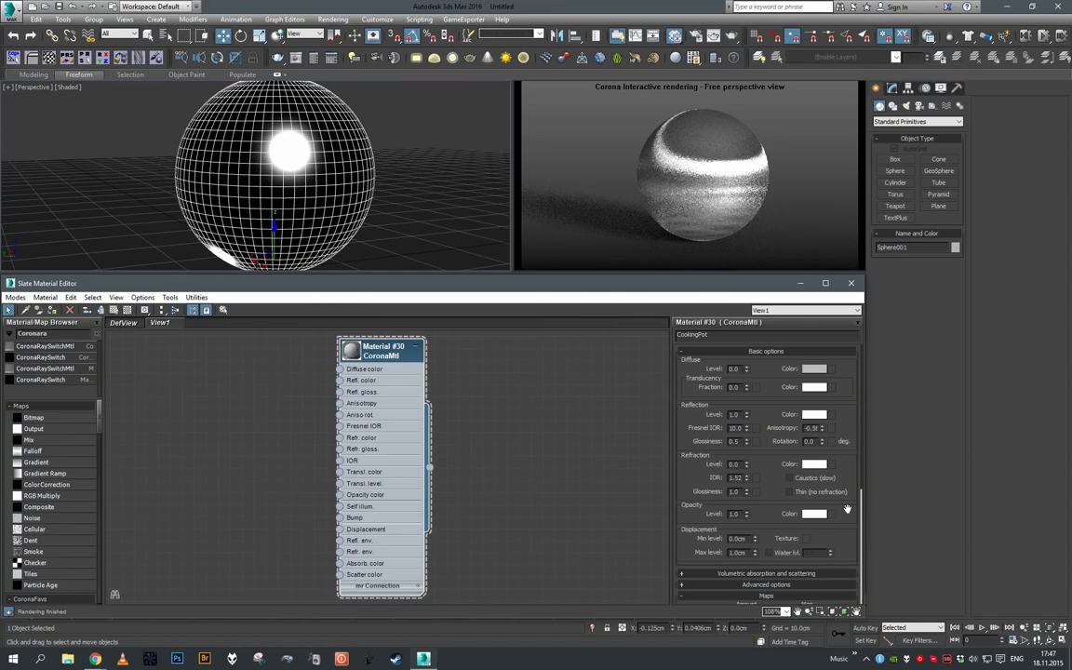
# Set the material's reflection anisotropy to 0.5
pyautogui.doubleClick(812, 429)
pyautogui.press('BackSpace')
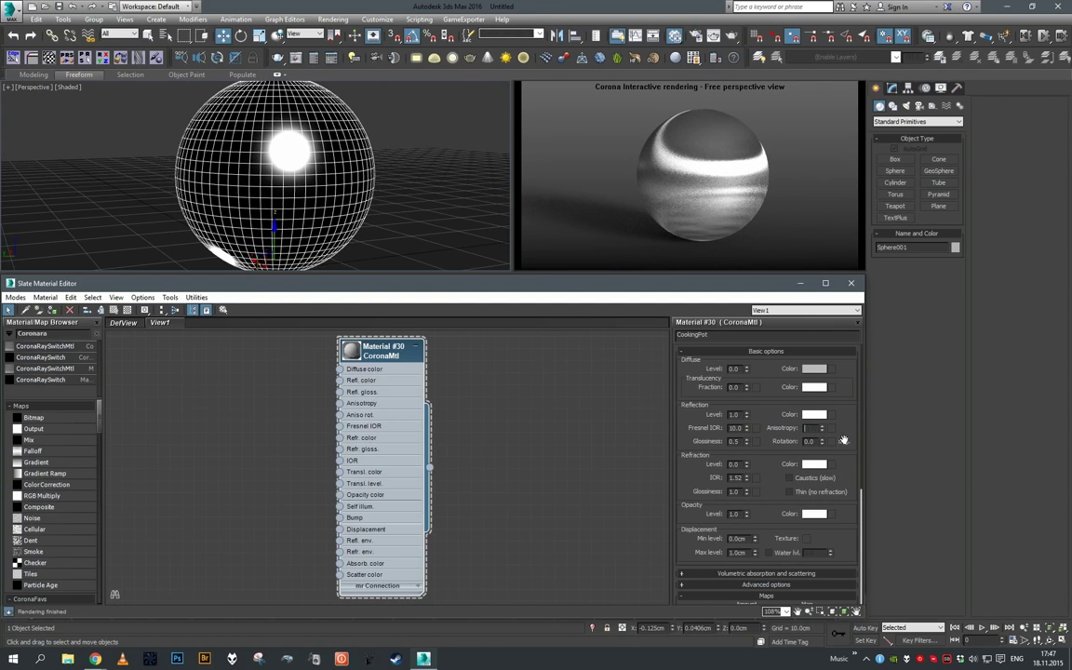
pyautogui.write('.5')
pyautogui.press('Return')
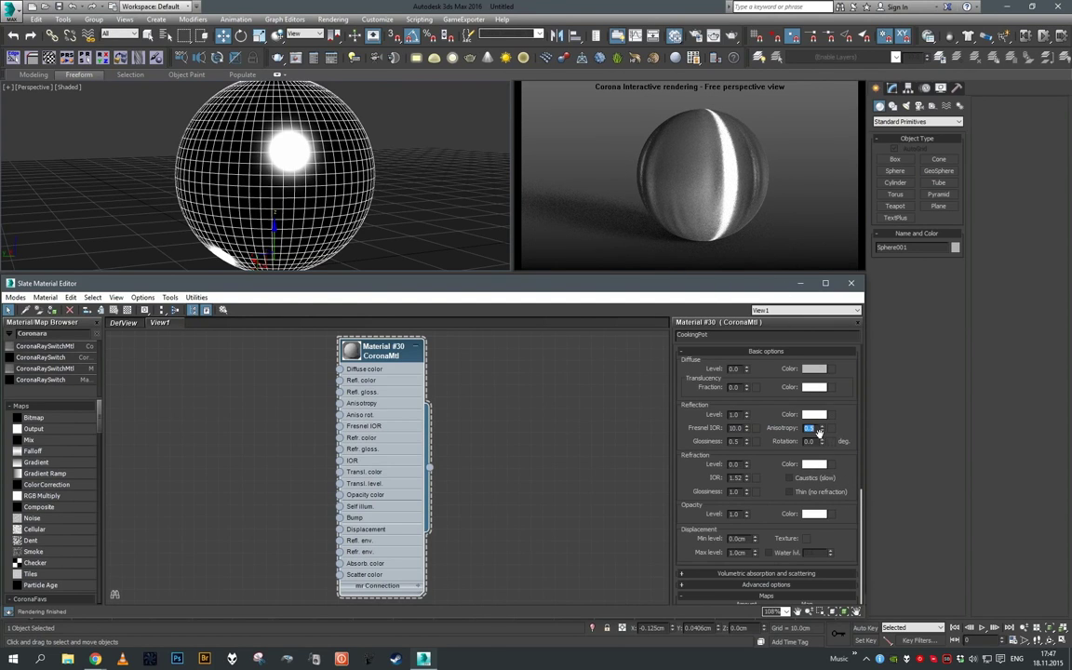
# Try anisotropy rotations including 90 and 360 degrees, and reset the rotation to 0
pyautogui.moveTo(822, 443); pyautogui.dragTo(824, 298)
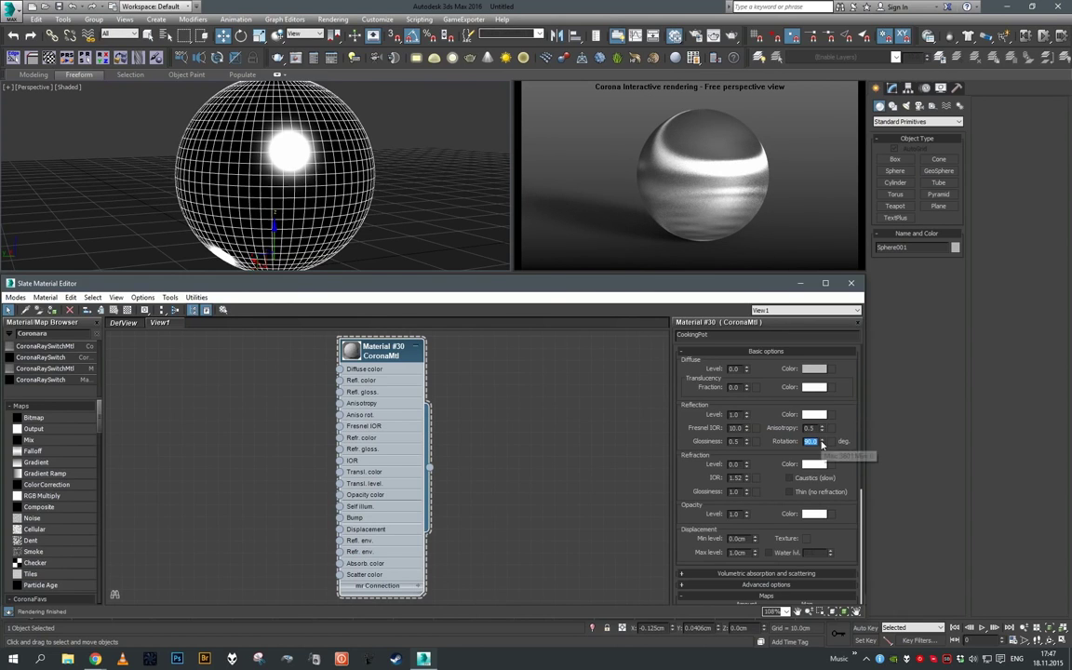
pyautogui.write('360')
pyautogui.press('Return')
pyautogui.moveTo(823, 364); pyautogui.dragTo(822, 436)
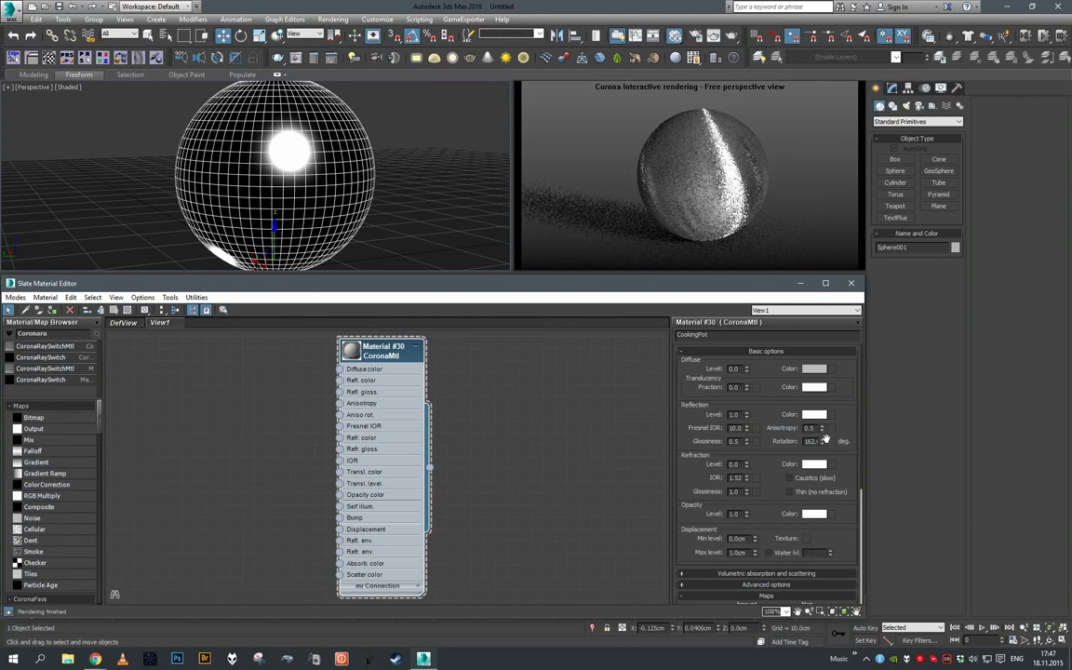
pyautogui.rightClick(821, 442)
# Try rotating the sphere itself to see how its anisotropic highlight responds
pyautogui.scroll(-3, 339, 180)
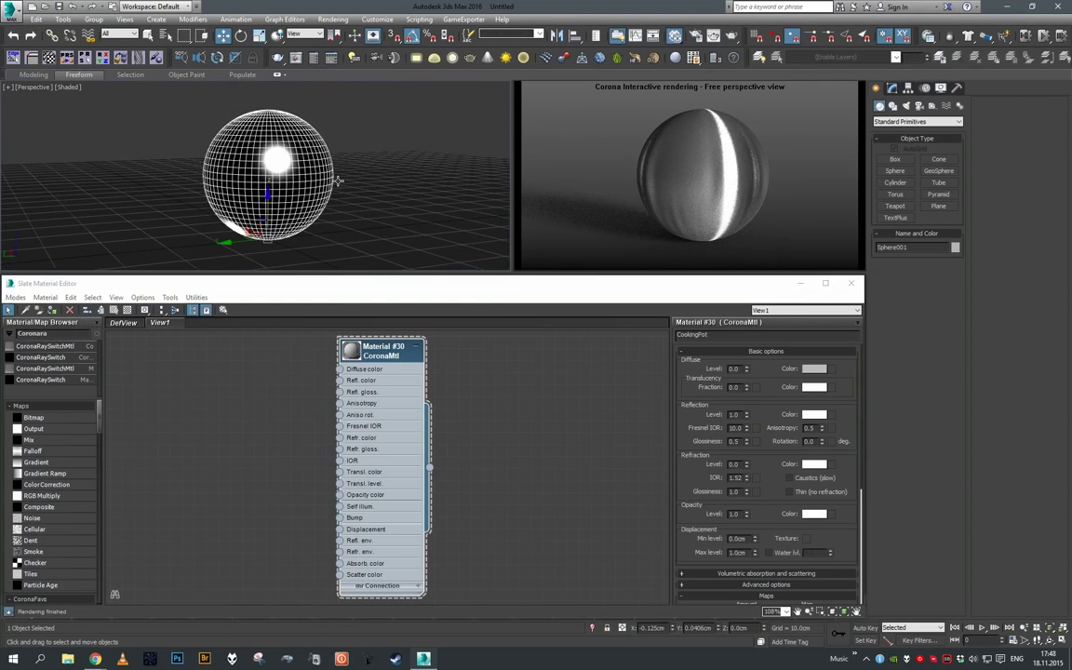
pyautogui.scroll(3, 338, 179)
pyautogui.press('e')
pyautogui.moveTo(261, 235)
pyautogui.mouseDown()
pyautogui.moveTo(272, 244)
pyautogui.moveTo(238, 231)
pyautogui.moveTo(275, 240)
pyautogui.moveTo(259, 222)
pyautogui.moveTo(270, 223)
pyautogui.mouseUp()
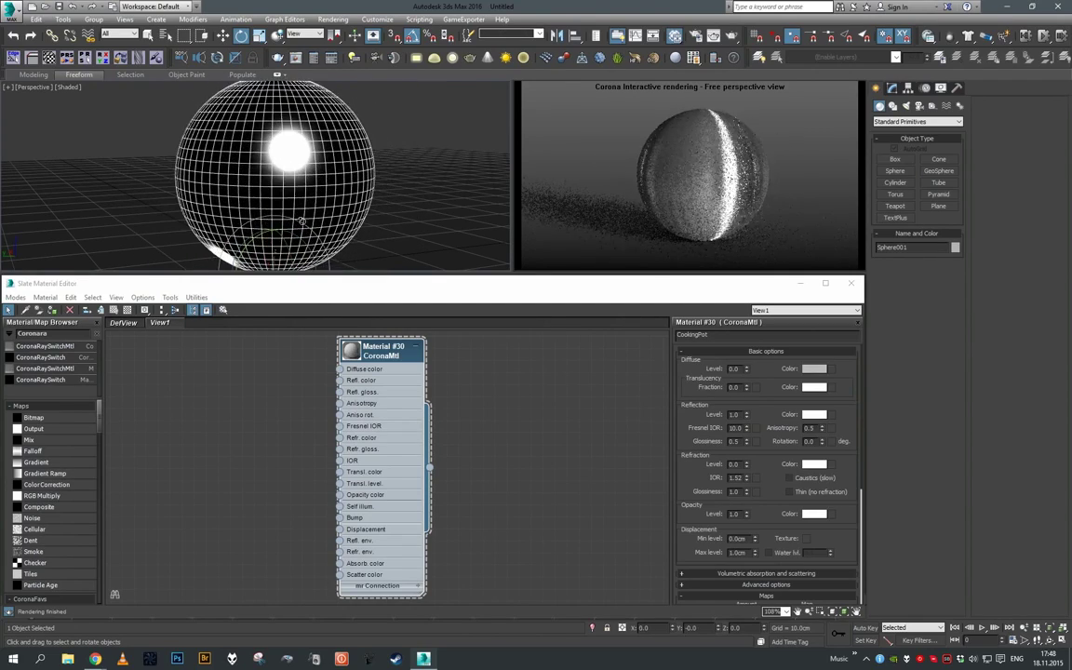
pyautogui.scroll(-2, 346, 219)
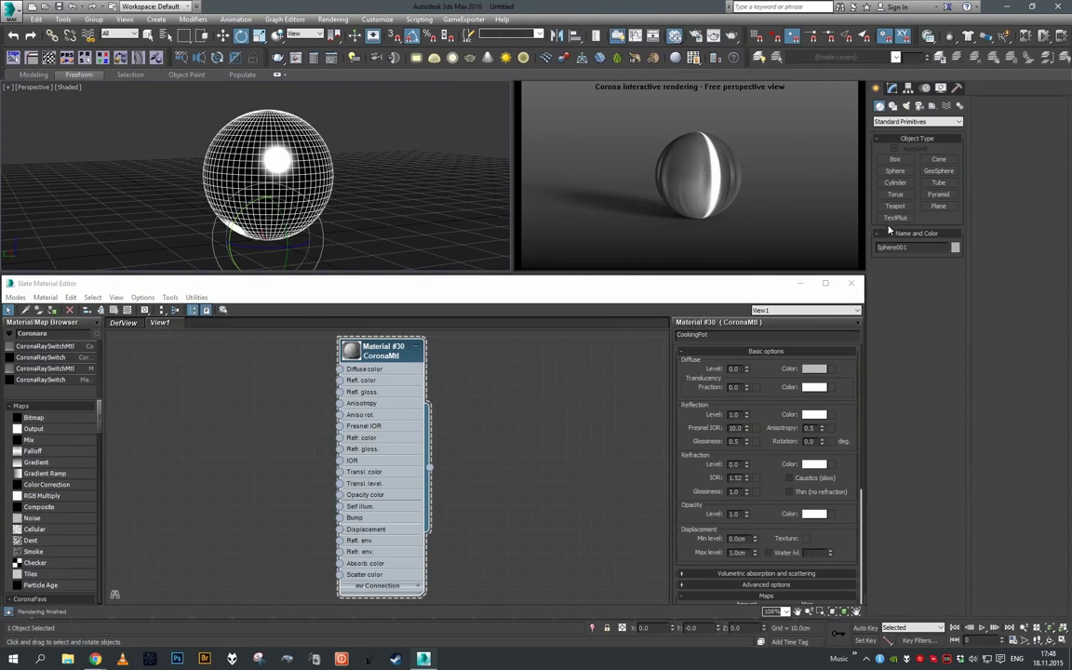
# Create a teapot with a radius of about 18.5 cm beside the sphere and set its segments to 16
pyautogui.click(895, 206)
pyautogui.moveTo(389, 221); pyautogui.dragTo(428, 244)
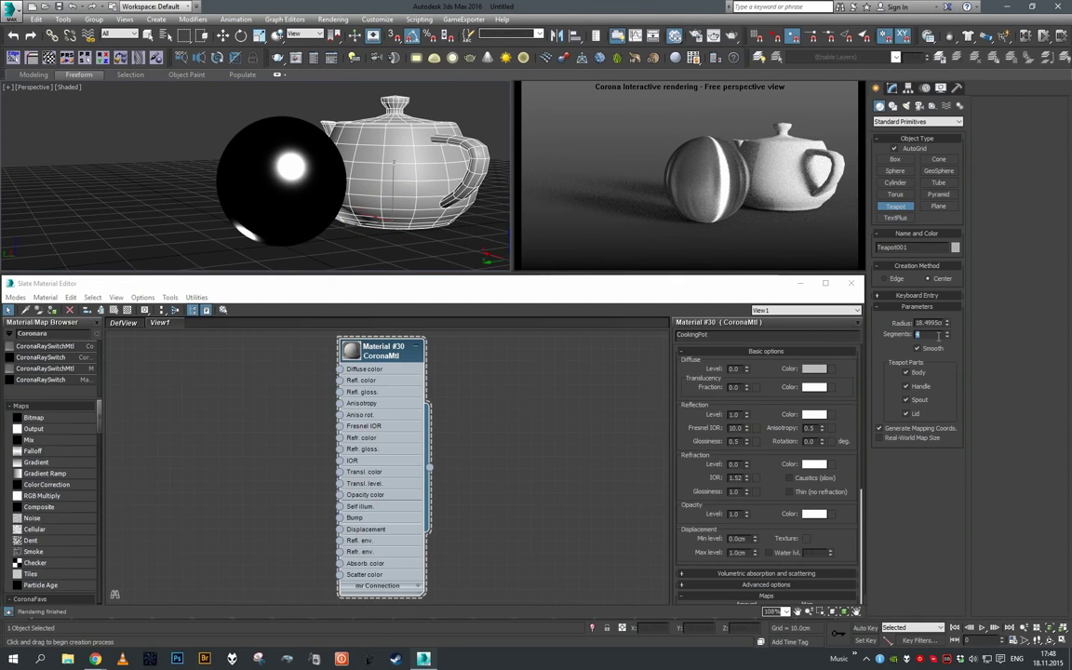
pyautogui.write('16')
pyautogui.press('Return')
# Delete the sphere from the scene
pyautogui.press('e')
pyautogui.click(306, 221)
pyautogui.press('Delete')
# Assign Material #30 to the teapot and try rotating the teapot
pyautogui.click(420, 192)
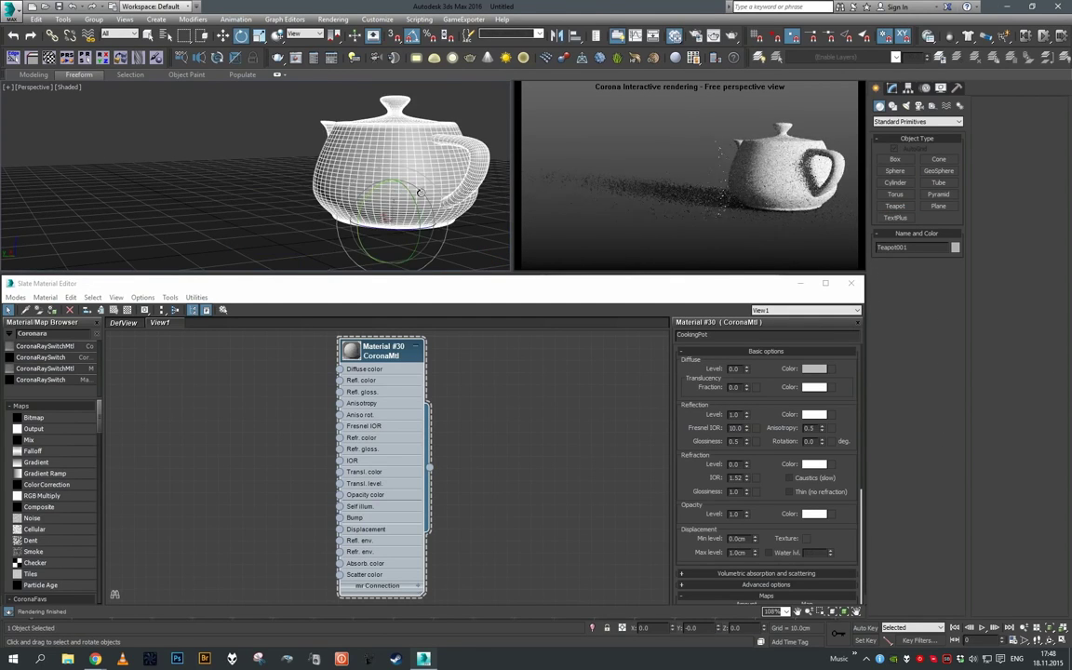
pyautogui.moveTo(419, 192); pyautogui.dragTo(474, 244)
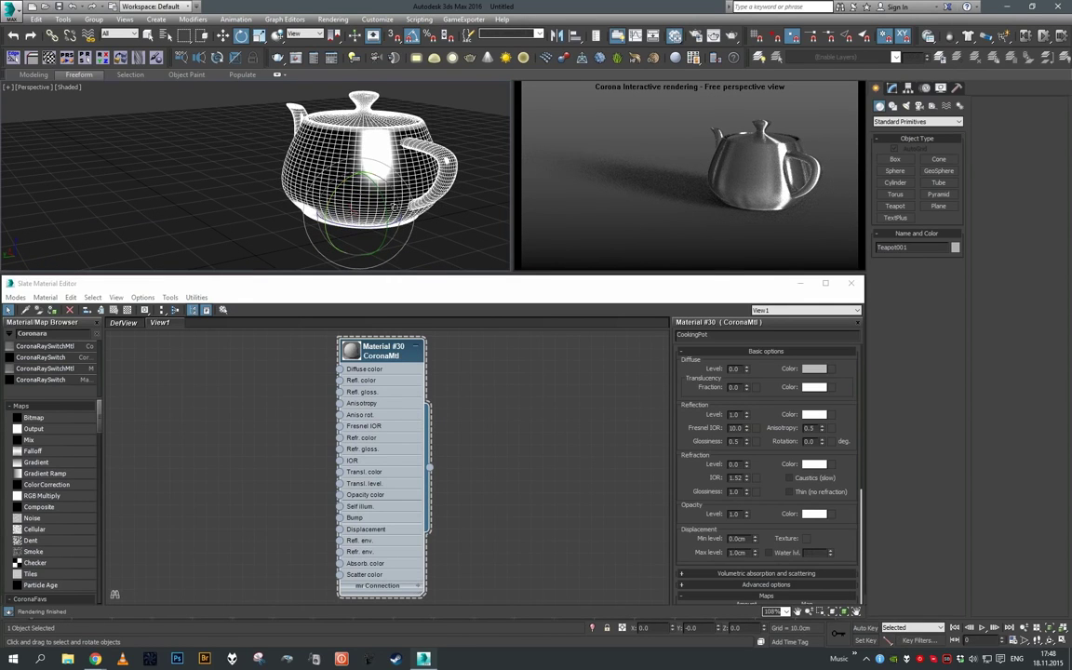
pyautogui.moveTo(394, 206); pyautogui.dragTo(320, 184)
# Set the teapot's X position to 0 cm to bring it toward the scene's centre
pyautogui.keyDown('alt'); pyautogui.moveTo(288, 169); pyautogui.dragTo(424, 233, button='middle'); pyautogui.keyUp('alt')
pyautogui.press('w')
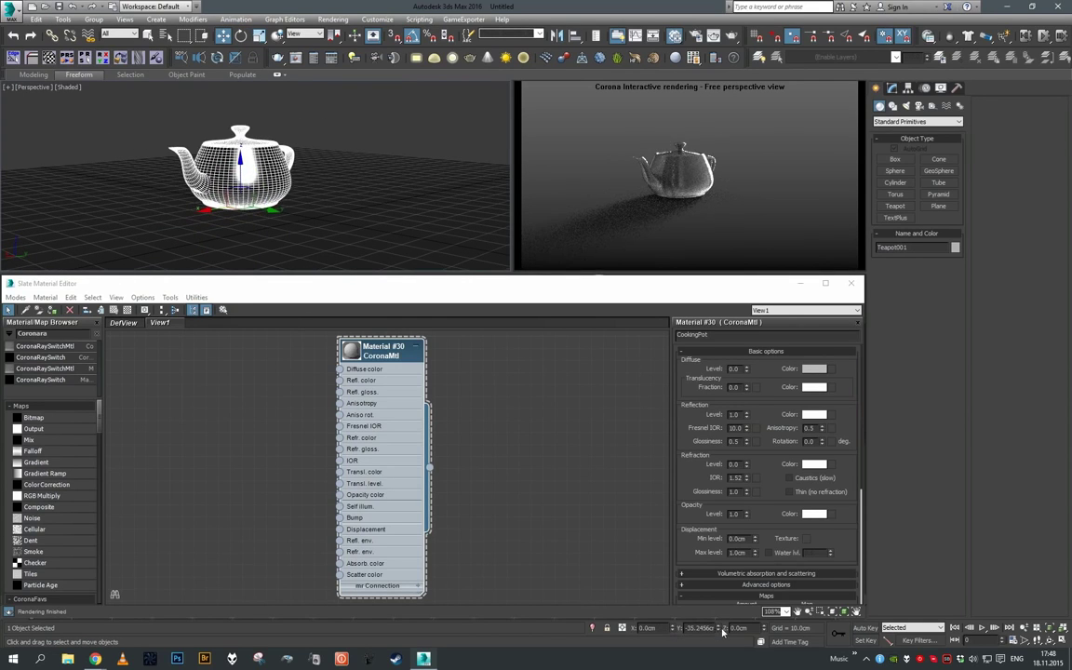
pyautogui.scroll(5, 441, 235)
pyautogui.keyDown('alt'); pyautogui.moveTo(441, 234); pyautogui.dragTo(246, 214, button='middle'); pyautogui.keyUp('alt')
pyautogui.scroll(-4, 313, 222)
pyautogui.scroll(2, 311, 222)
# Rotate the whole teapot to compare how the anisotropic highlight follows the object's orientation
pyautogui.press('e')
pyautogui.moveTo(242, 212)
pyautogui.mouseDown()
pyautogui.moveTo(238, 253)
pyautogui.moveTo(230, 214)
pyautogui.moveTo(239, 255)
pyautogui.moveTo(240, 213)
pyautogui.mouseUp()
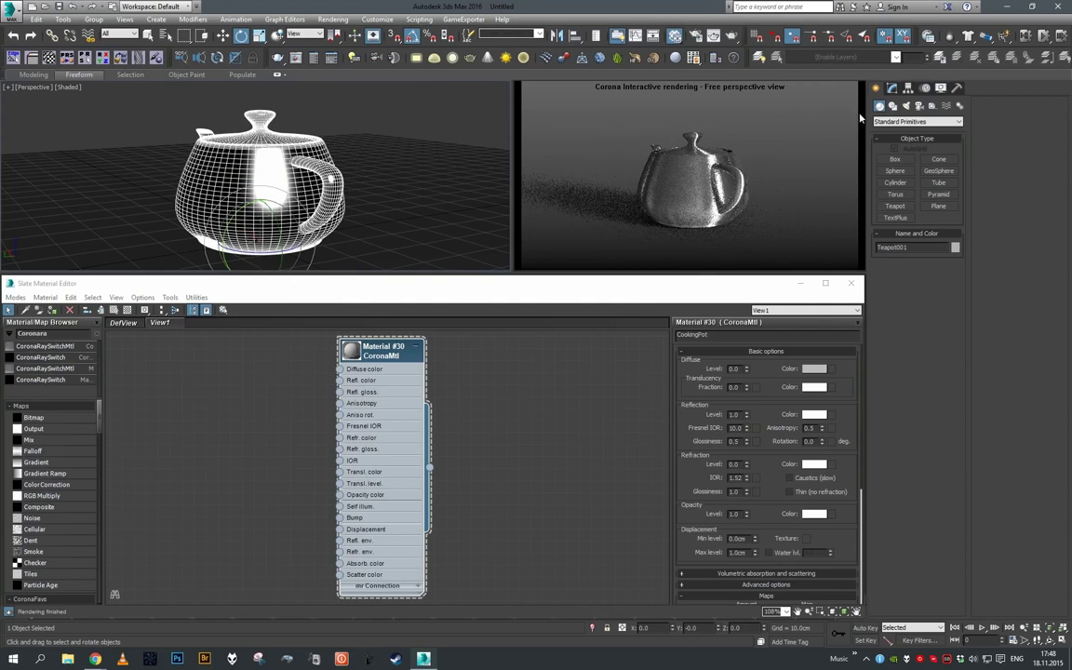
pyautogui.moveTo(430, 189)
pyautogui.keyDown('alt'); pyautogui.mouseDown(button='middle')
pyautogui.moveTo(316, 177)
pyautogui.moveTo(419, 186)
pyautogui.mouseUp(button='middle'); pyautogui.keyUp('alt')
# Add an Edit Poly modifier to the teapot and select all of its geometry at element level
pyautogui.click(891, 87)
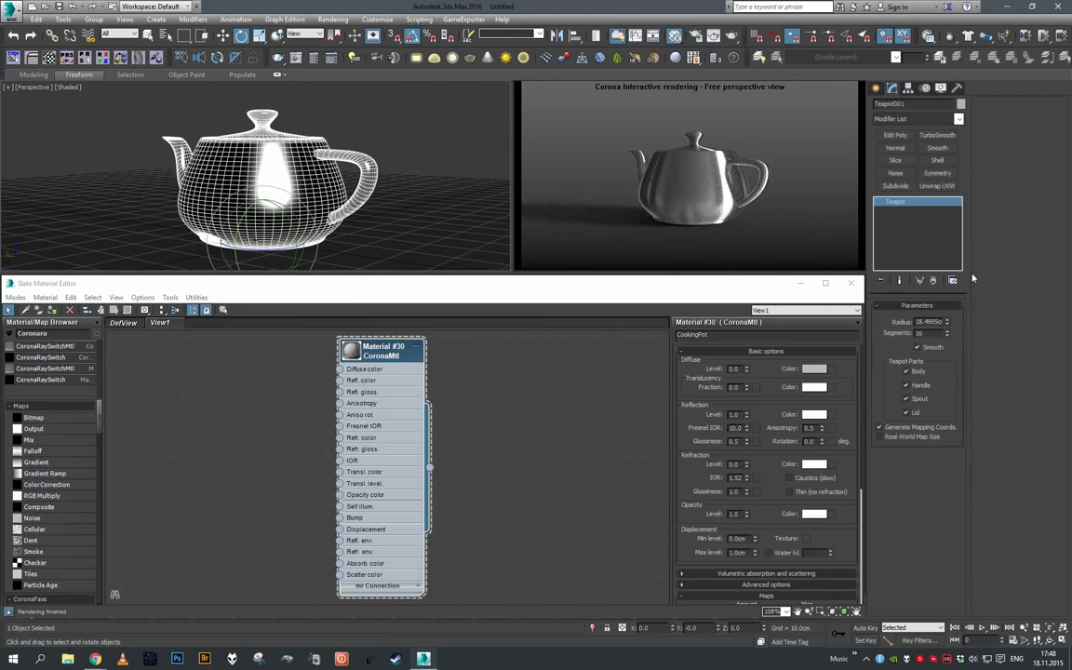
pyautogui.click(902, 136)
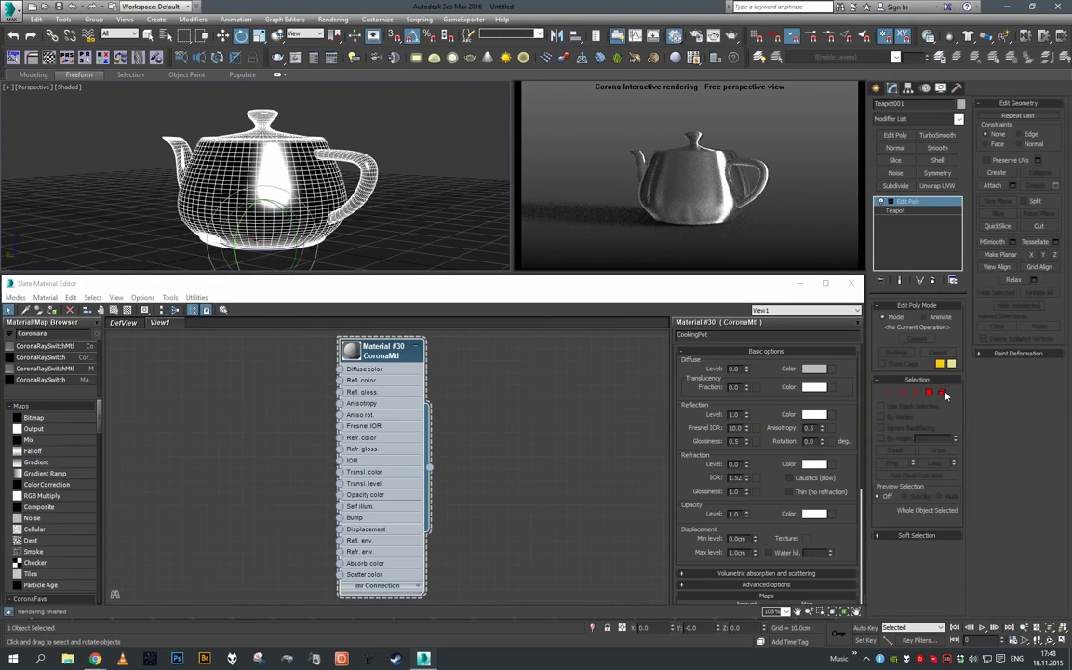
pyautogui.keyDown('alt'); pyautogui.moveTo(363, 230); pyautogui.dragTo(337, 241, button='middle'); pyautogui.keyUp('alt')
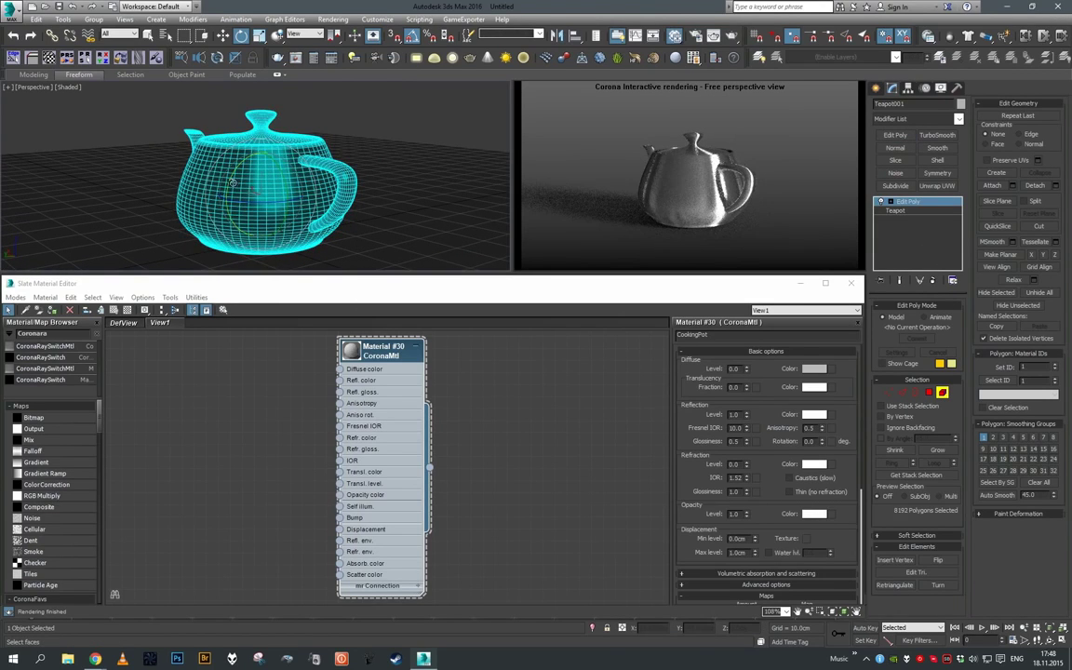
# Undo the first element rotation and rotate all the teapot's elements so the geometry lies on its side
pyautogui.moveTo(229, 182); pyautogui.dragTo(251, 167)
pyautogui.hotkey('ctrl', 'z')
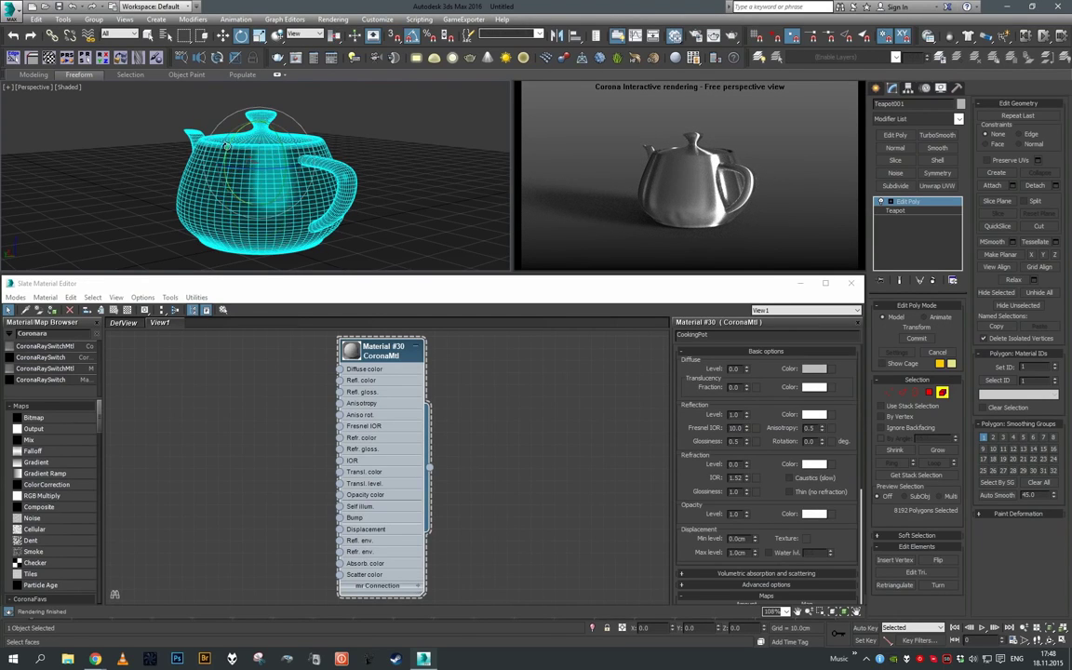
pyautogui.moveTo(205, 131); pyautogui.dragTo(286, 128)
pyautogui.moveTo(288, 128); pyautogui.dragTo(305, 131)
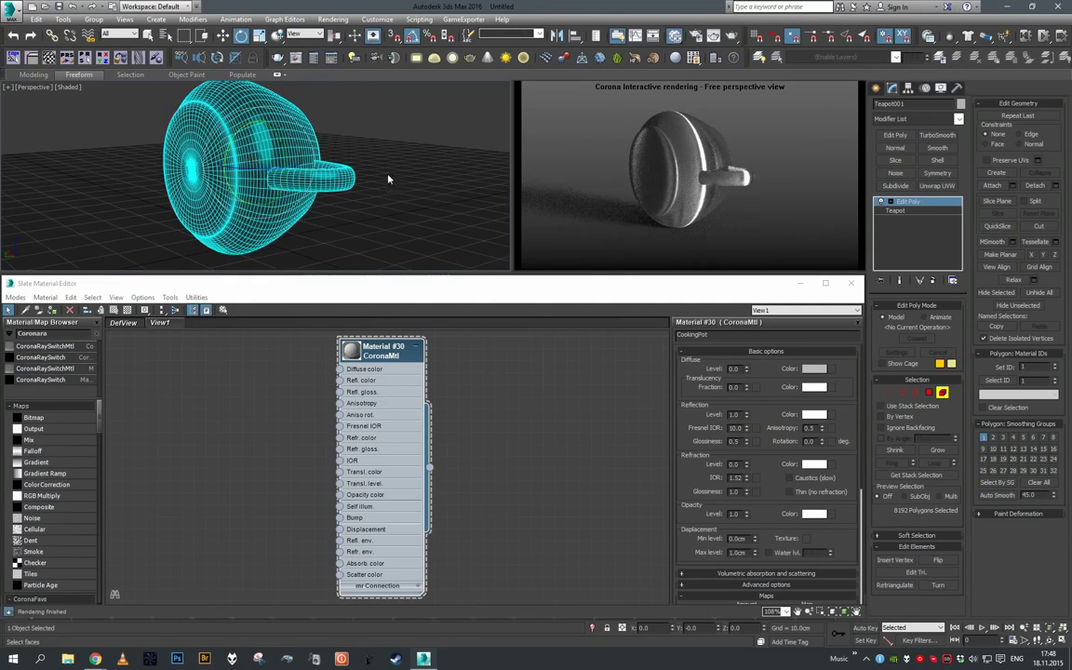
pyautogui.keyDown('alt'); pyautogui.moveTo(389, 178); pyautogui.dragTo(488, 183, button='middle'); pyautogui.keyUp('alt')
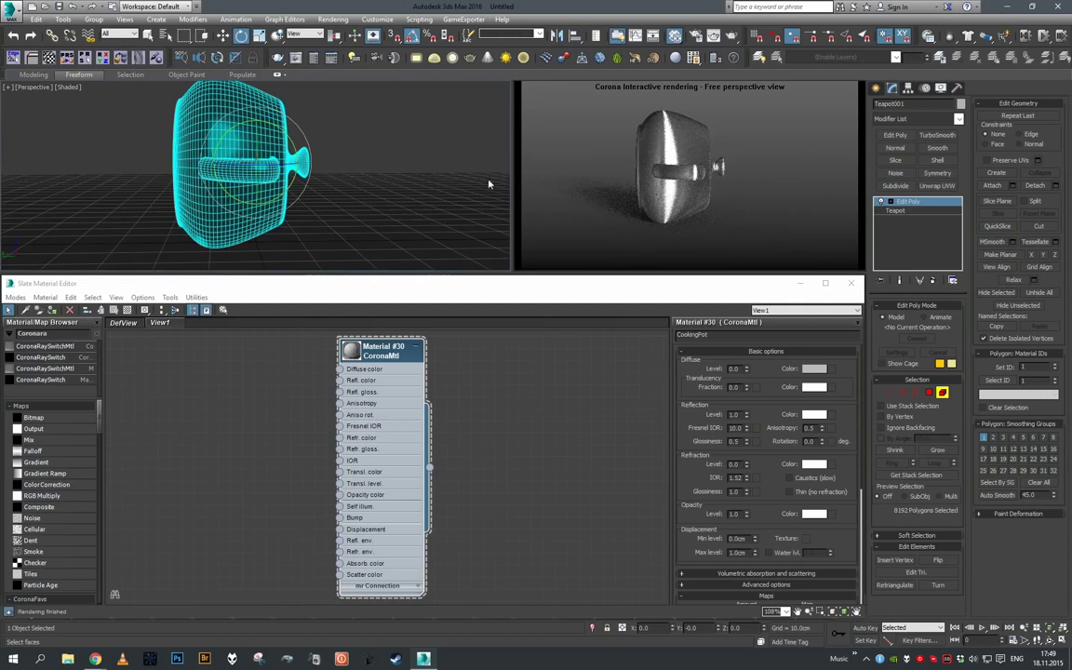
# Leave element editing and rotate the whole teapot object so that it stands upright again
pyautogui.press('5')
pyautogui.moveTo(327, 190); pyautogui.dragTo(350, 183, button='middle')
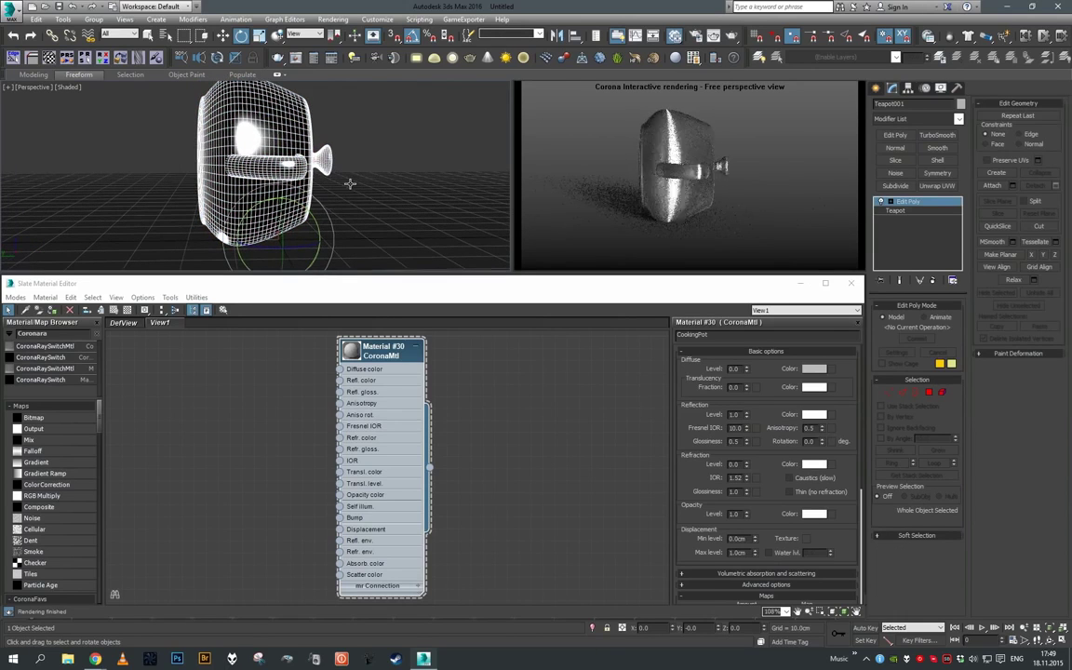
pyautogui.moveTo(263, 183); pyautogui.dragTo(344, 157)
pyautogui.press('w')
# Inspect the upright teapot's tilted highlight from several angles and delete the teapot from the scene
pyautogui.keyDown('alt'); pyautogui.moveTo(343, 156); pyautogui.dragTo(397, 163, button='middle'); pyautogui.keyUp('alt')
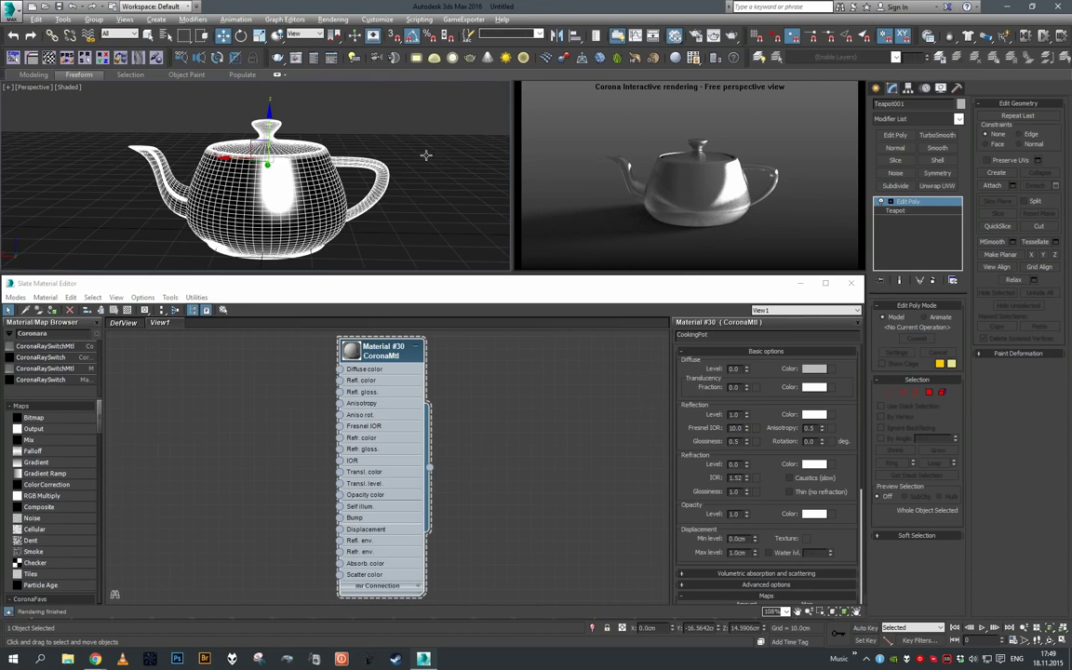
pyautogui.keyDown('alt'); pyautogui.moveTo(425, 155); pyautogui.dragTo(361, 171, button='middle'); pyautogui.keyUp('alt')
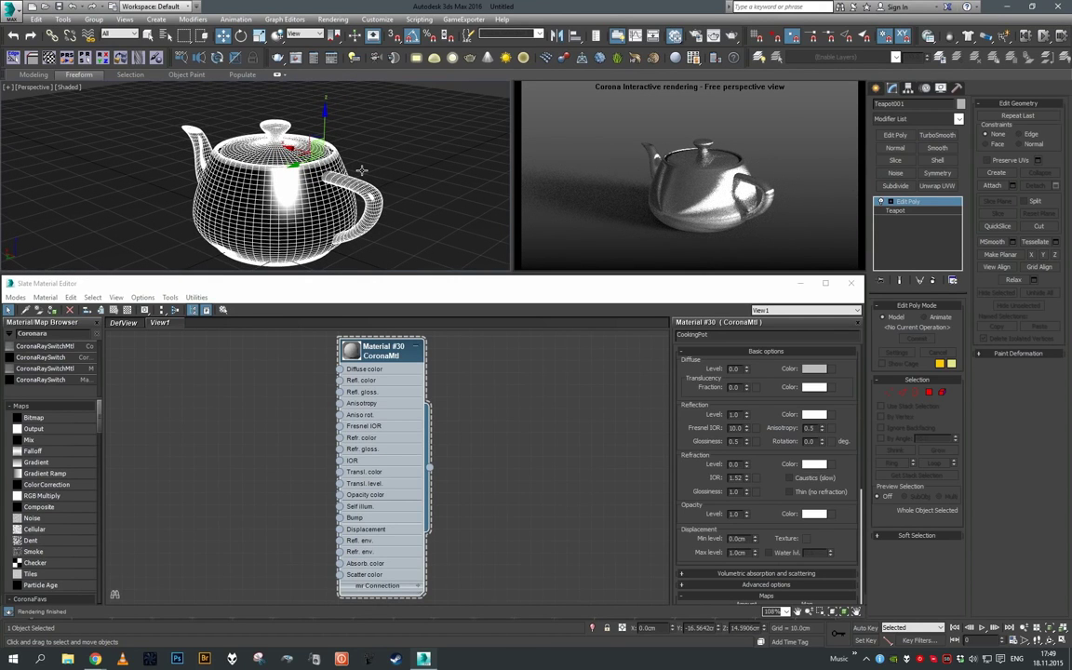
pyautogui.keyDown('alt'); pyautogui.moveTo(328, 169); pyautogui.dragTo(335, 158, button='middle'); pyautogui.keyUp('alt')
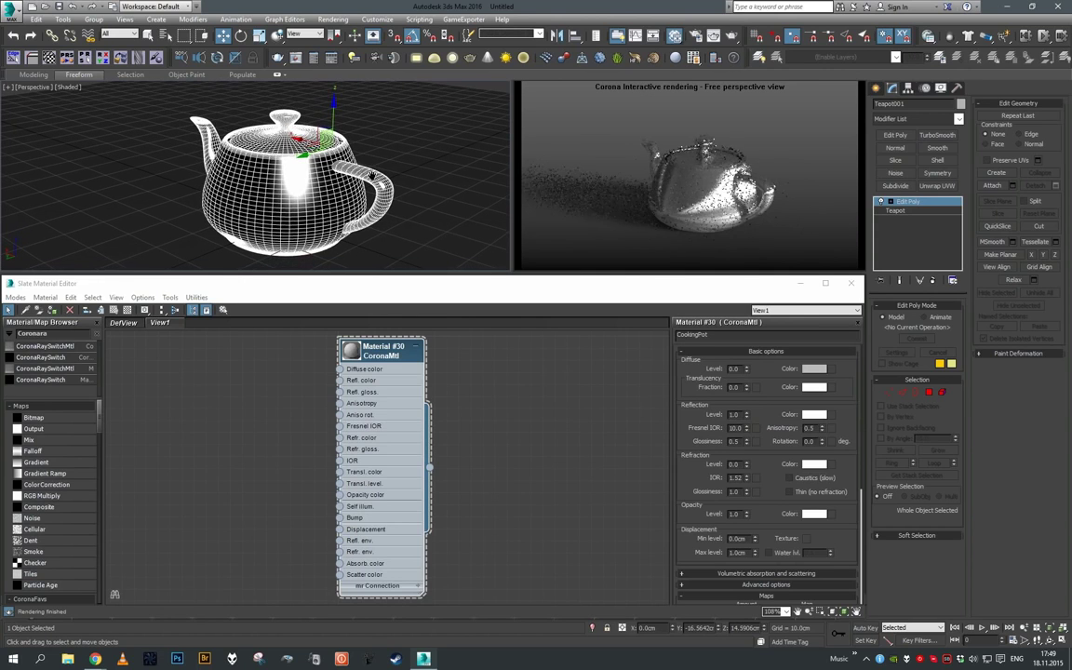
pyautogui.press('Delete')
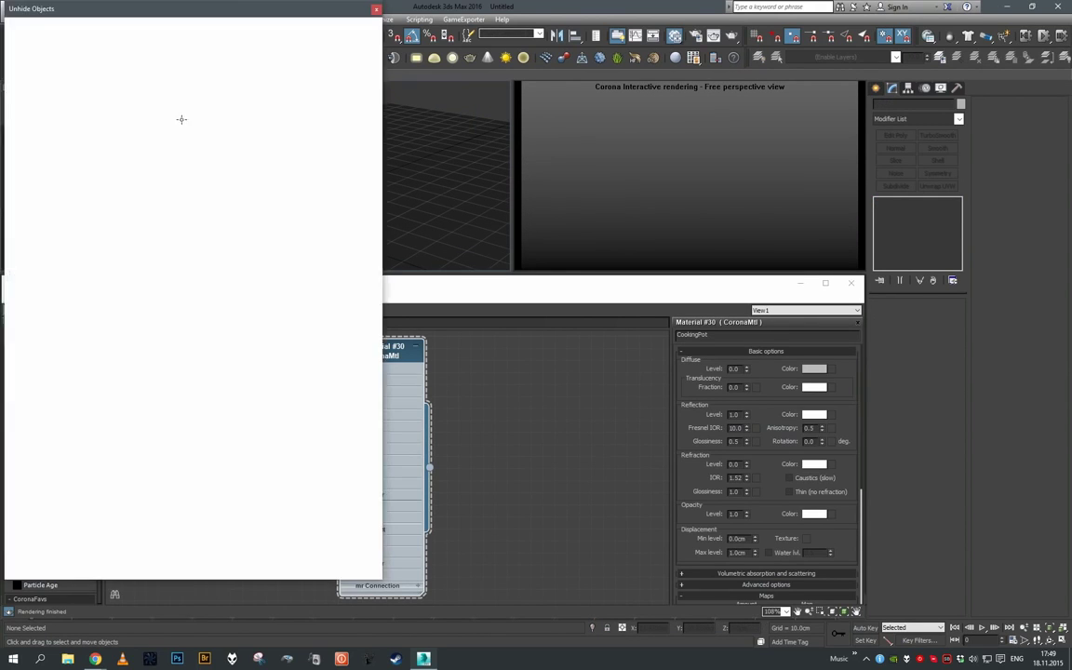
# Unhide the cooking pot object and examine its metal reflections from above and from the side
pyautogui.hotkey('shift', 'h')
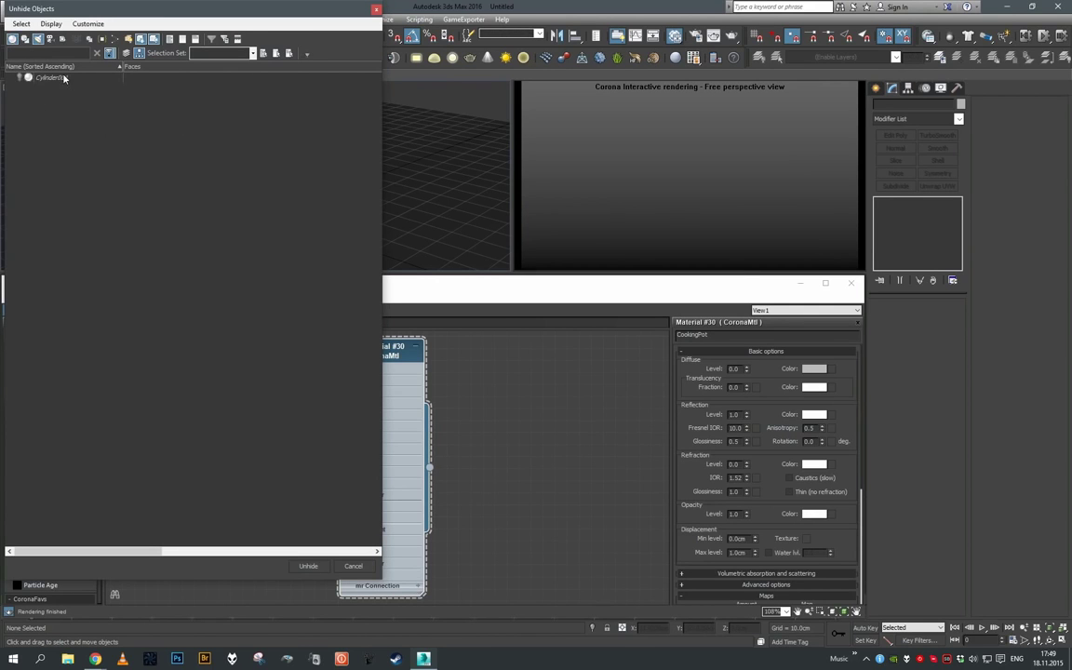
pyautogui.doubleClick(58, 71)
pyautogui.click(296, 194)
pyautogui.press('z')
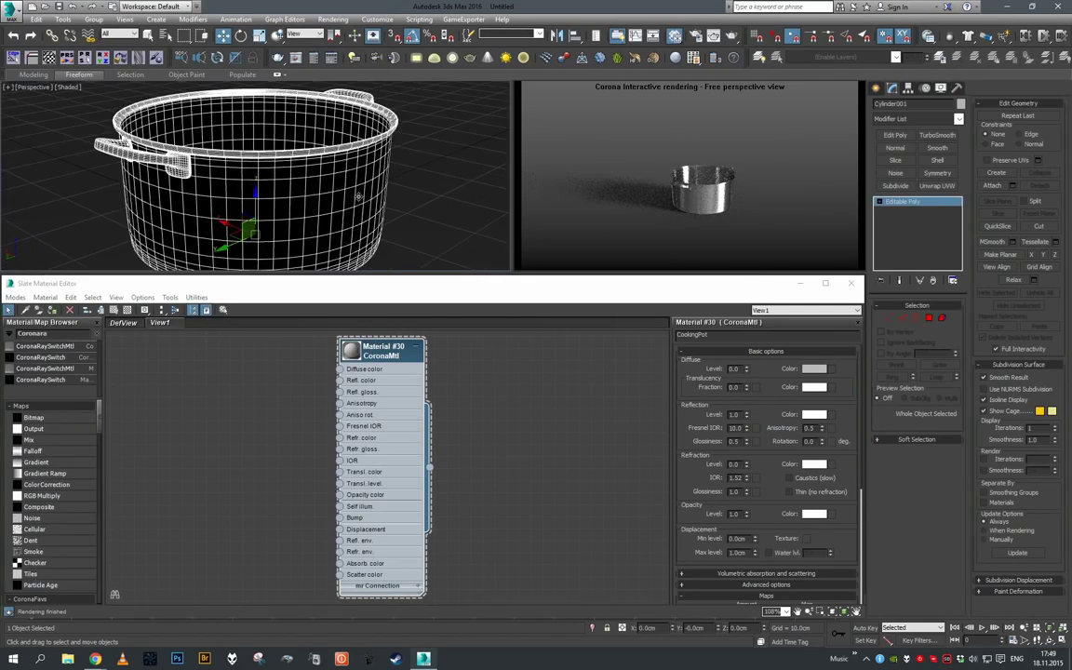
pyautogui.scroll(-3, 296, 194)
pyautogui.keyDown('alt'); pyautogui.moveTo(296, 194); pyautogui.dragTo(360, 209, button='middle'); pyautogui.keyUp('alt')
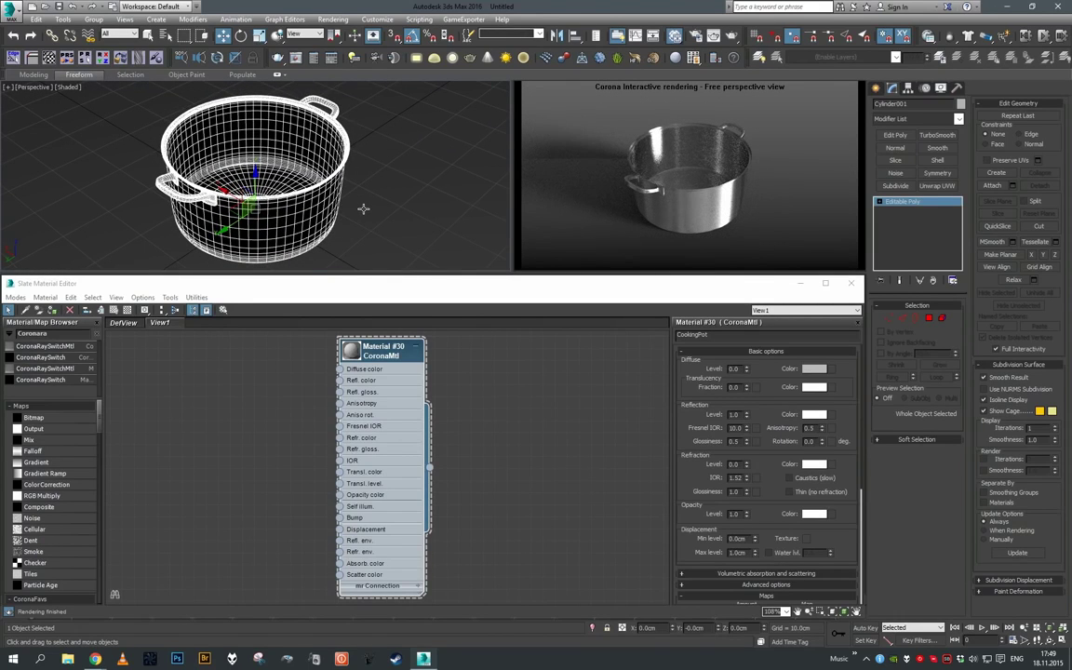
pyautogui.keyDown('alt'); pyautogui.moveTo(376, 227); pyautogui.dragTo(345, 196, button='middle'); pyautogui.keyUp('alt')
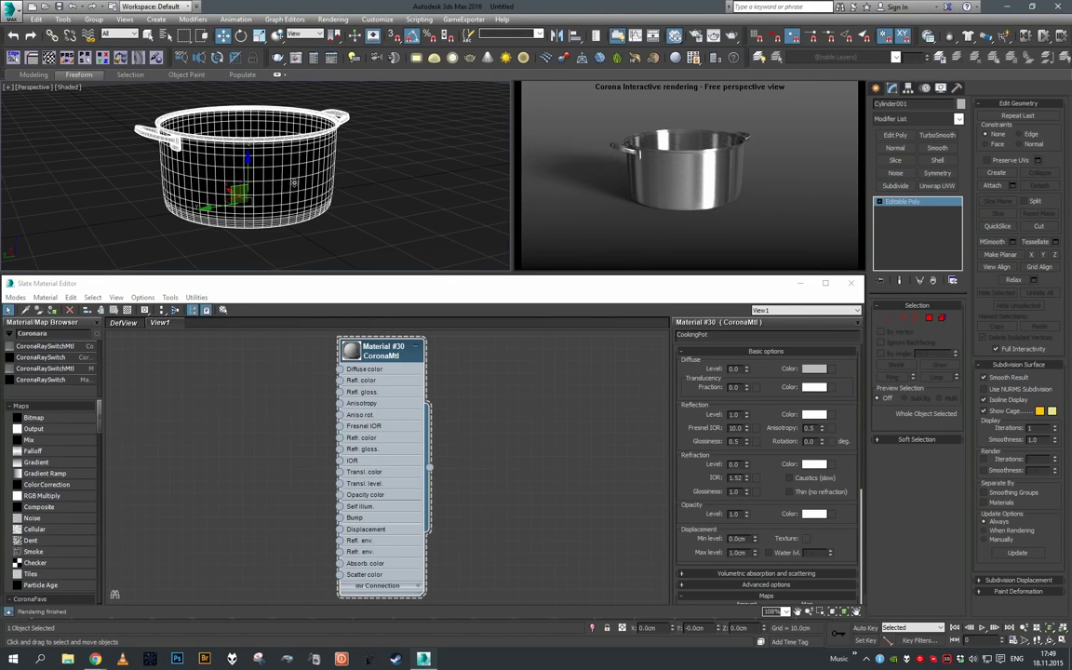
pyautogui.scroll(3, 402, 183)
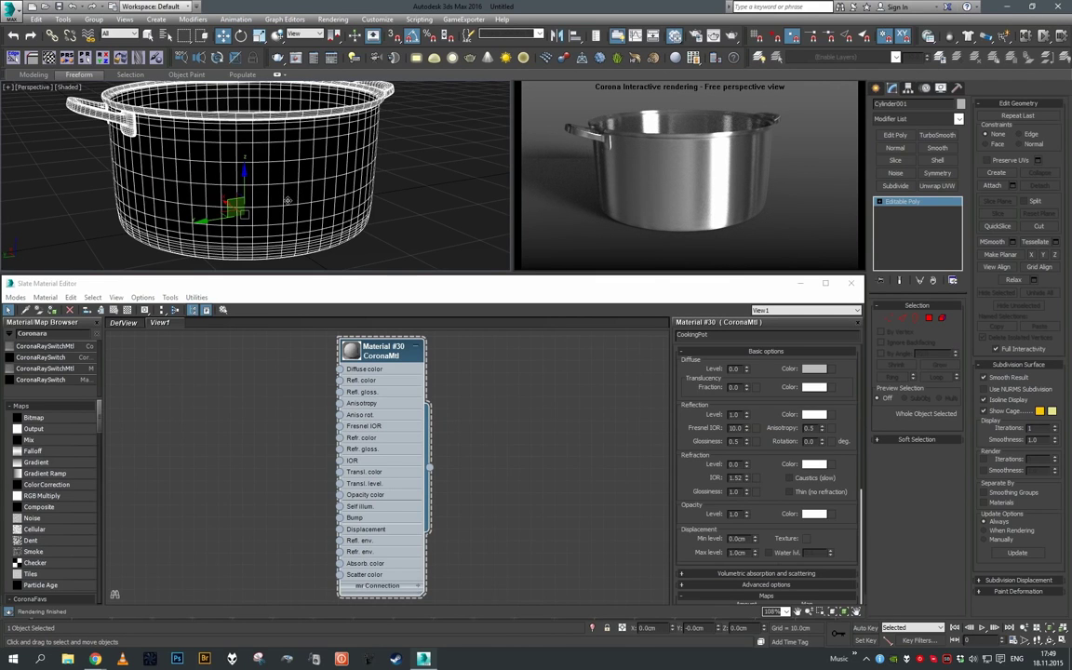
pyautogui.keyDown('alt'); pyautogui.moveTo(363, 193); pyautogui.dragTo(314, 205, button='middle'); pyautogui.keyUp('alt')
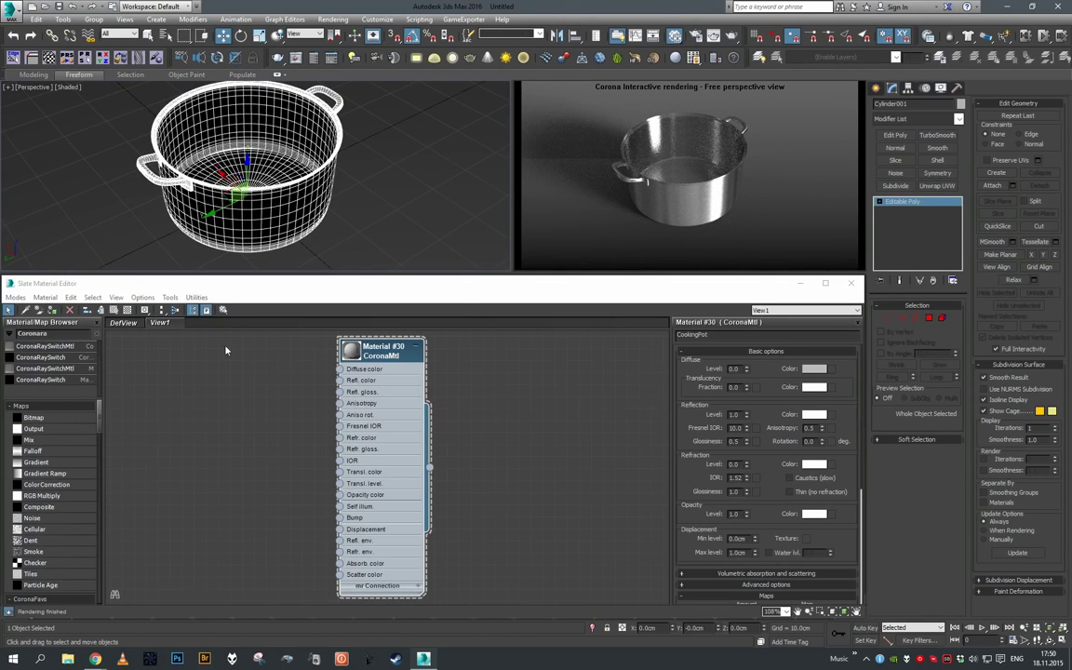
# Assign a new CoronaMtl to the pot and connect a Checker map to its diffuse color
pyautogui.moveTo(238, 351); pyautogui.dragTo(294, 385, button='middle')
pyautogui.scroll(-1, 289, 385)
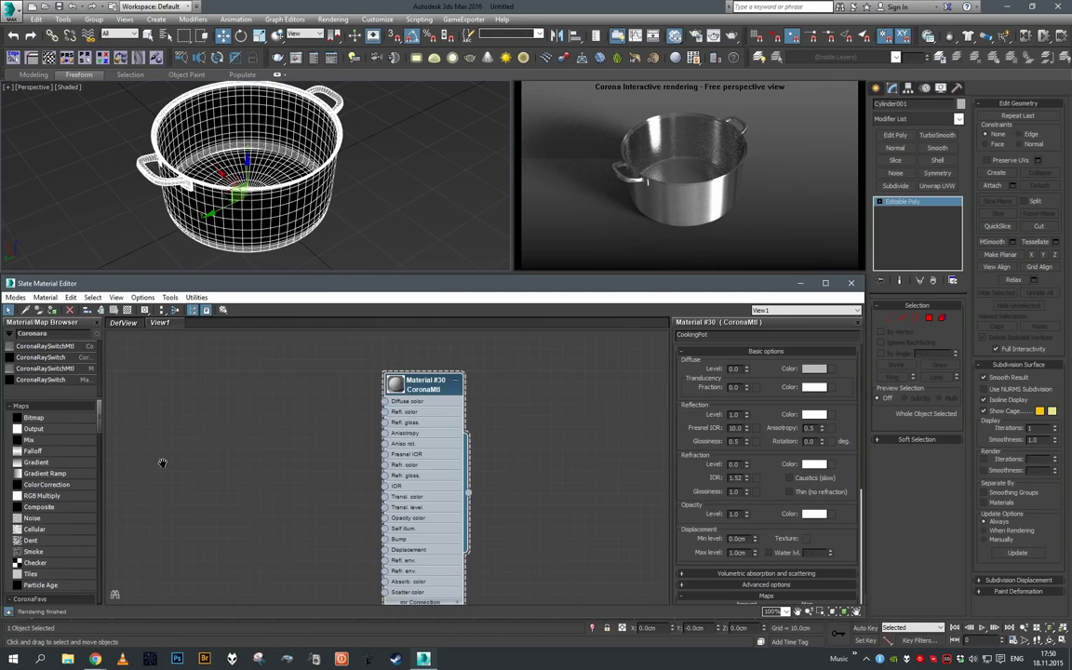
pyautogui.moveTo(163, 463); pyautogui.dragTo(192, 478, button='middle')
pyautogui.click(96, 334)
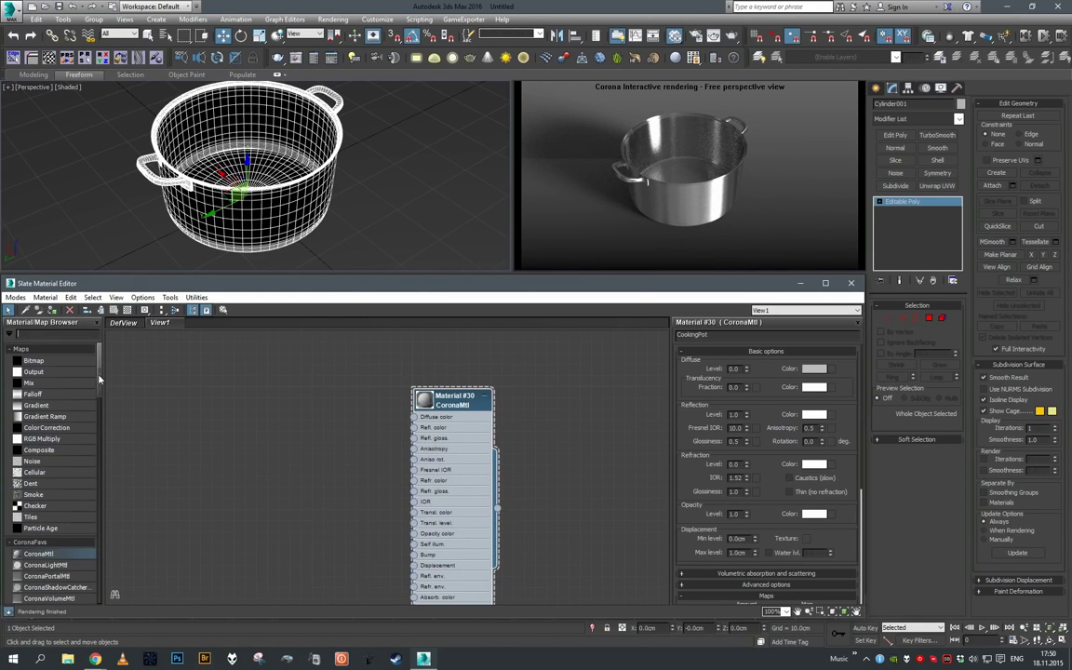
pyautogui.moveTo(38, 553); pyautogui.dragTo(228, 400)
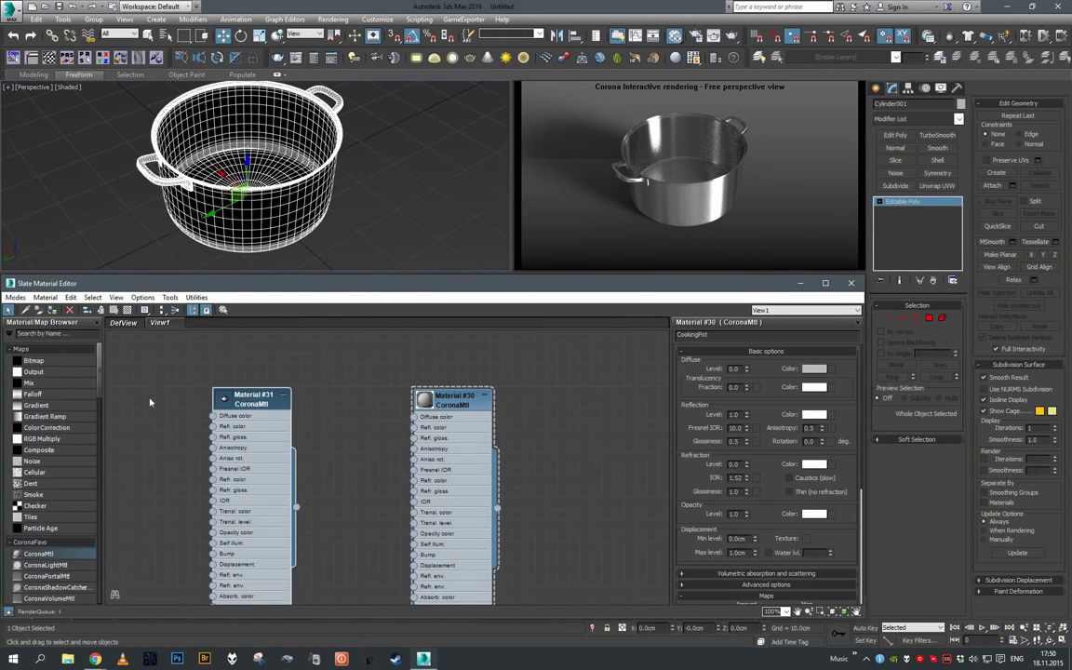
pyautogui.moveTo(65, 504); pyautogui.dragTo(139, 447)
pyautogui.press('a')
pyautogui.moveTo(269, 470); pyautogui.dragTo(348, 461)
pyautogui.scroll(1, 328, 465)
pyautogui.moveTo(191, 458); pyautogui.dragTo(286, 399)
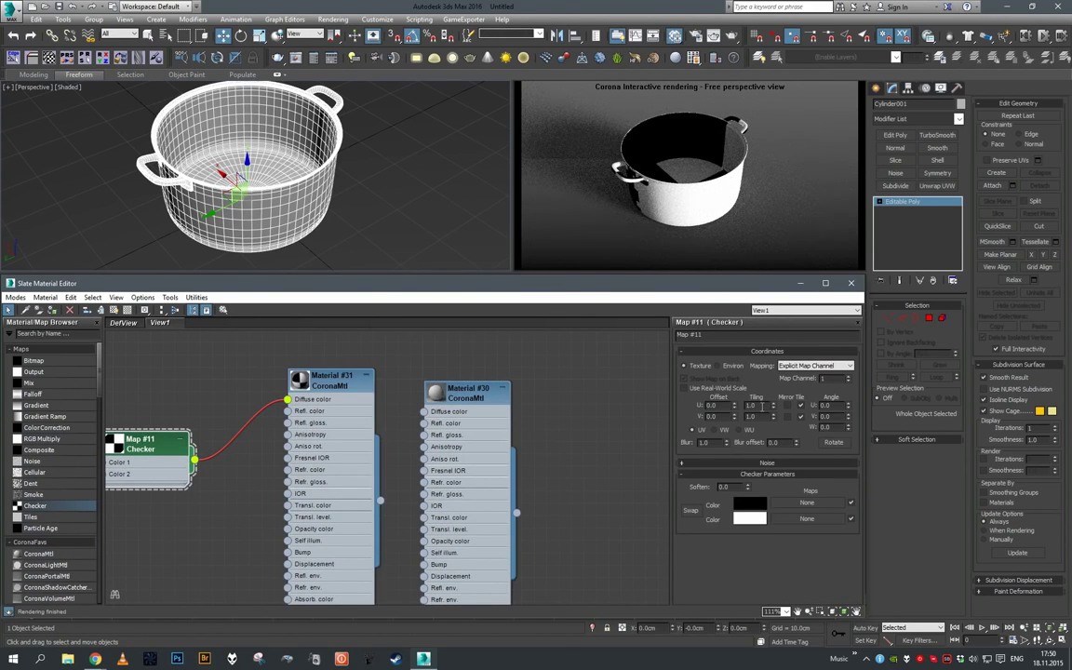
# Set the Checker map's U and V tiling to 20
pyautogui.press('Tab')
pyautogui.write('20')
pyautogui.press('Return')
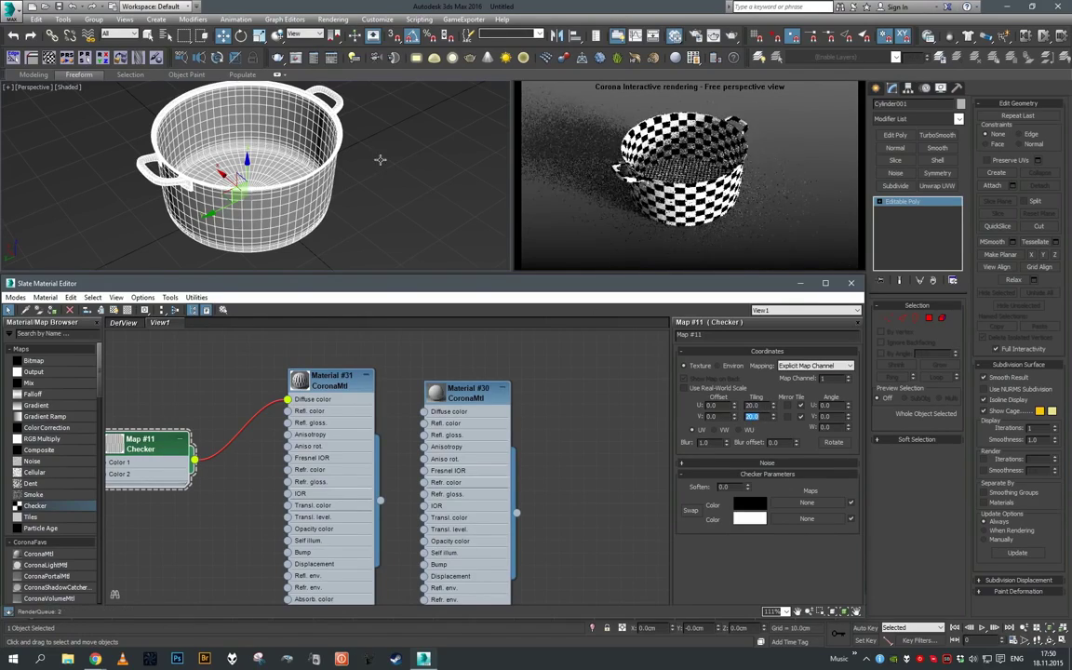
# Examine how the checker pattern is mapped on the pot's walls, handles and inner bottom
pyautogui.moveTo(378, 160)
pyautogui.keyDown('alt'); pyautogui.mouseDown(button='middle')
pyautogui.moveTo(384, 192)
pyautogui.moveTo(395, 155)
pyautogui.moveTo(423, 143)
pyautogui.moveTo(361, 194)
pyautogui.moveTo(419, 107)
pyautogui.moveTo(414, 130)
pyautogui.moveTo(357, 194)
pyautogui.moveTo(361, 171)
pyautogui.moveTo(377, 180)
pyautogui.moveTo(371, 169)
pyautogui.mouseUp(button='middle'); pyautogui.keyUp('alt')
pyautogui.scroll(-2, 357, 193)
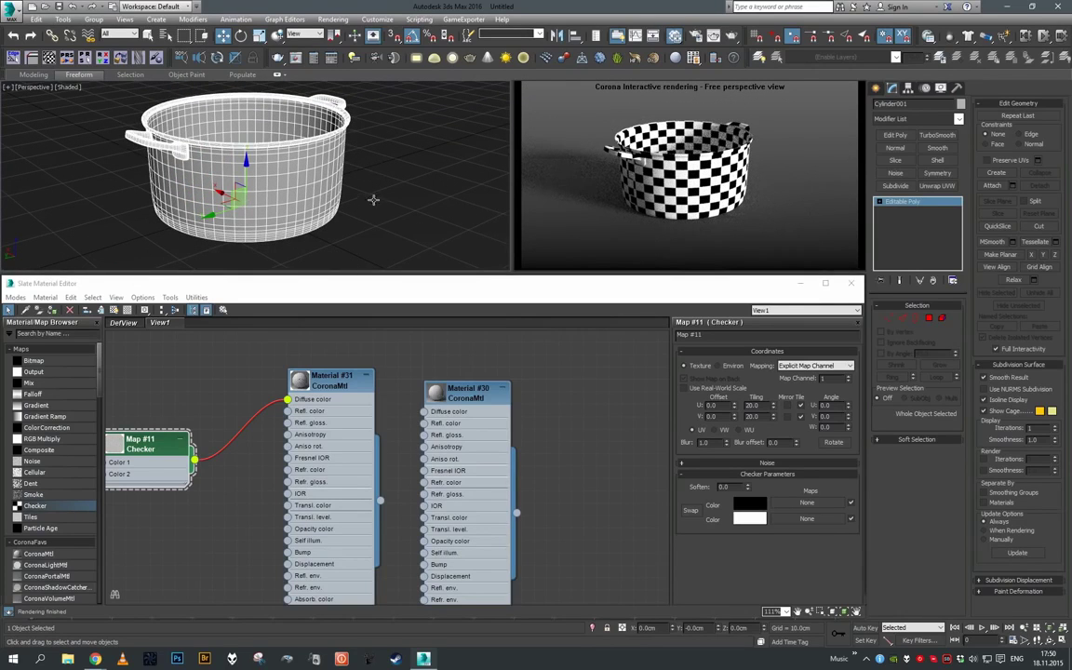
pyautogui.moveTo(380, 208); pyautogui.dragTo(412, 217, button='middle')
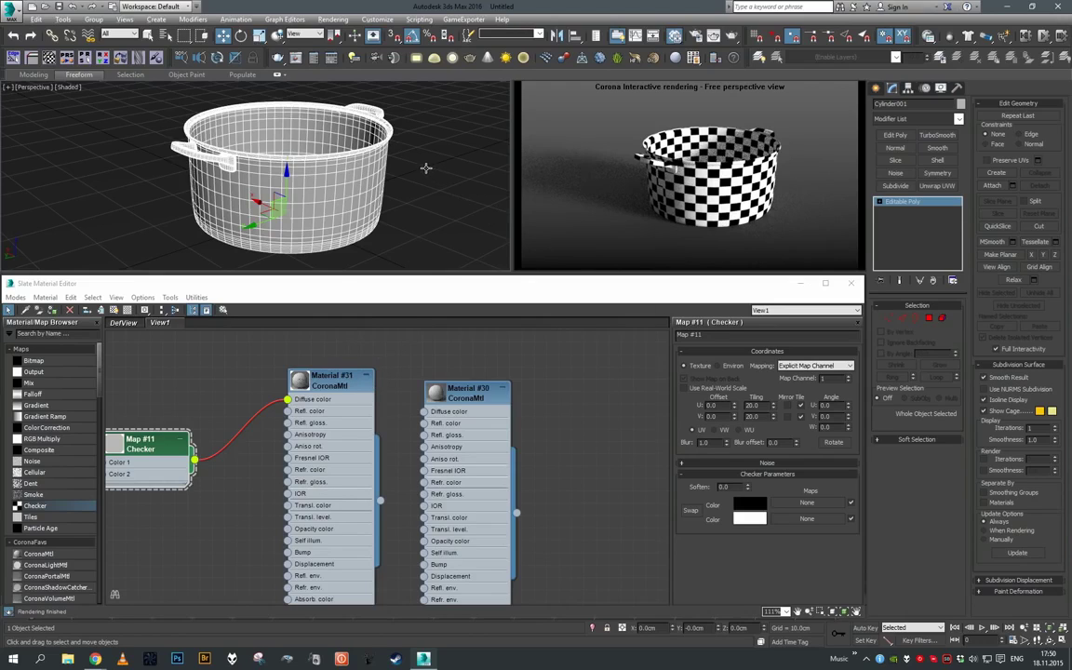
pyautogui.keyDown('alt'); pyautogui.moveTo(426, 167); pyautogui.dragTo(249, 209, button='middle'); pyautogui.keyUp('alt')
pyautogui.scroll(3, 411, 164)
pyautogui.keyDown('alt'); pyautogui.moveTo(319, 241); pyautogui.dragTo(312, 191, button='middle'); pyautogui.keyUp('alt')
pyautogui.moveTo(235, 250); pyautogui.dragTo(262, 169)
pyautogui.keyDown('alt'); pyautogui.moveTo(262, 170); pyautogui.dragTo(201, 172, button='middle'); pyautogui.keyUp('alt')
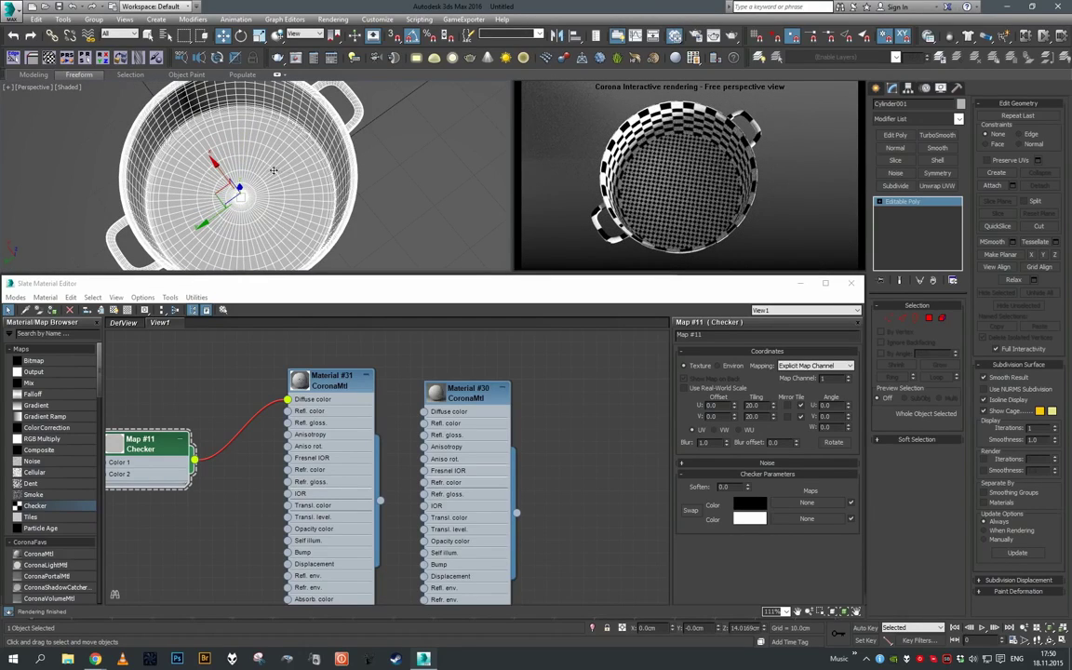
pyautogui.moveTo(286, 231)
pyautogui.keyDown('alt'); pyautogui.mouseDown(button='middle')
pyautogui.moveTo(296, 206)
pyautogui.moveTo(299, 217)
pyautogui.mouseUp(button='middle'); pyautogui.keyUp('alt')
# Select the pot's inner bottom faces at polygon level by material ID 2
pyautogui.click(928, 318)
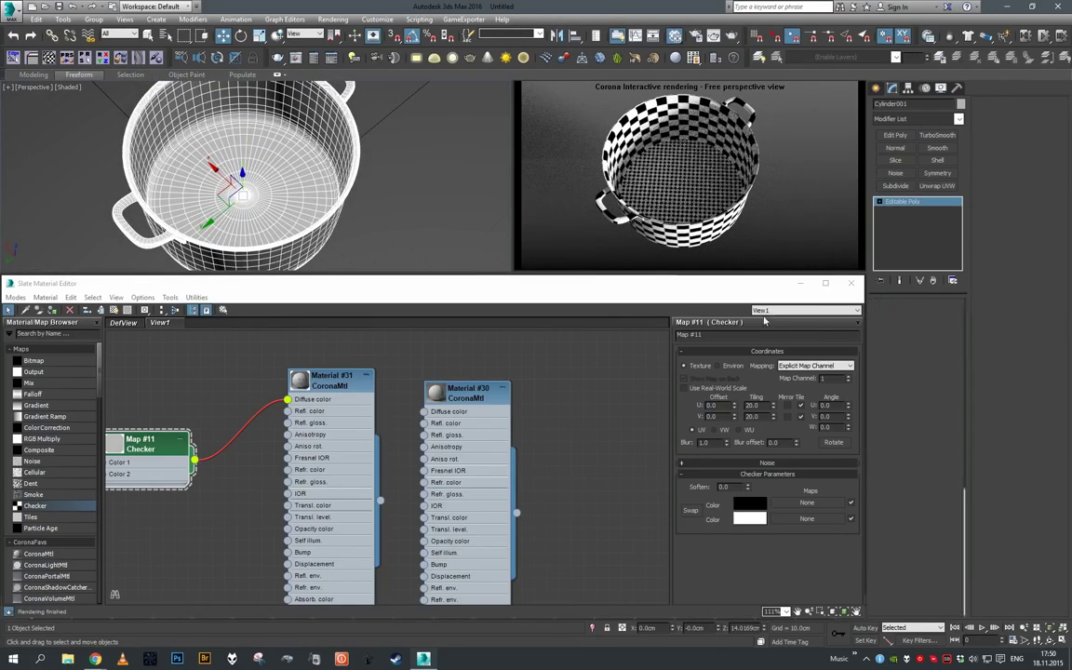
pyautogui.keyDown('alt'); pyautogui.moveTo(385, 196); pyautogui.dragTo(391, 189, button='middle'); pyautogui.keyUp('alt')
pyautogui.scroll(-3, 390, 189)
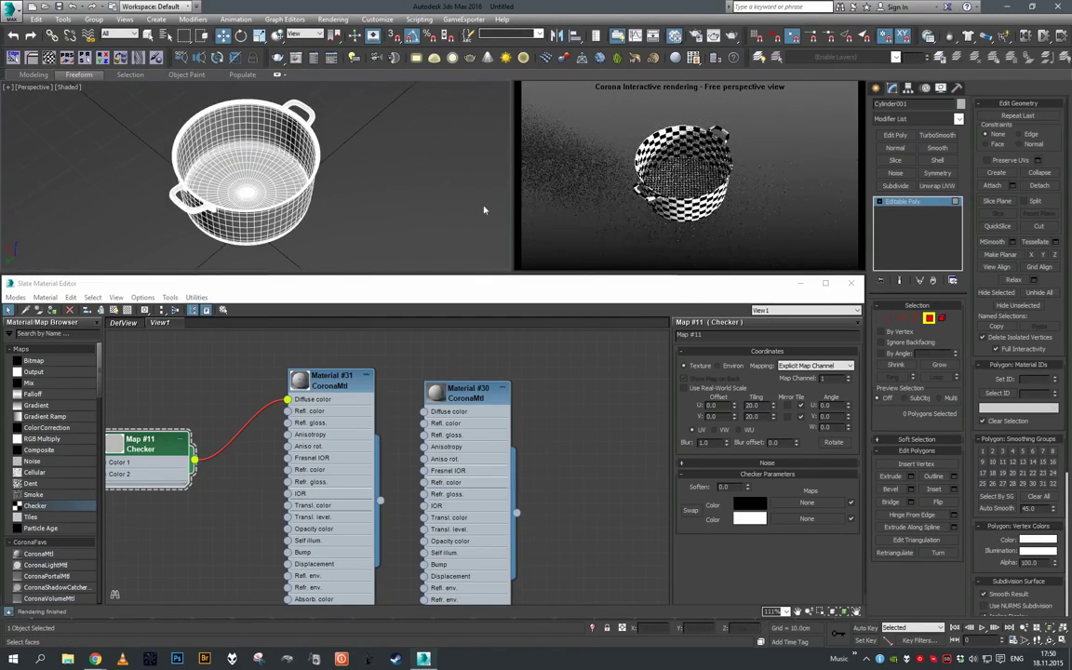
pyautogui.click(998, 394)
pyautogui.keyDown('alt'); pyautogui.moveTo(385, 174); pyautogui.dragTo(359, 186, button='middle'); pyautogui.keyUp('alt')
pyautogui.click(998, 394)
pyautogui.scroll(-4, 361, 185)
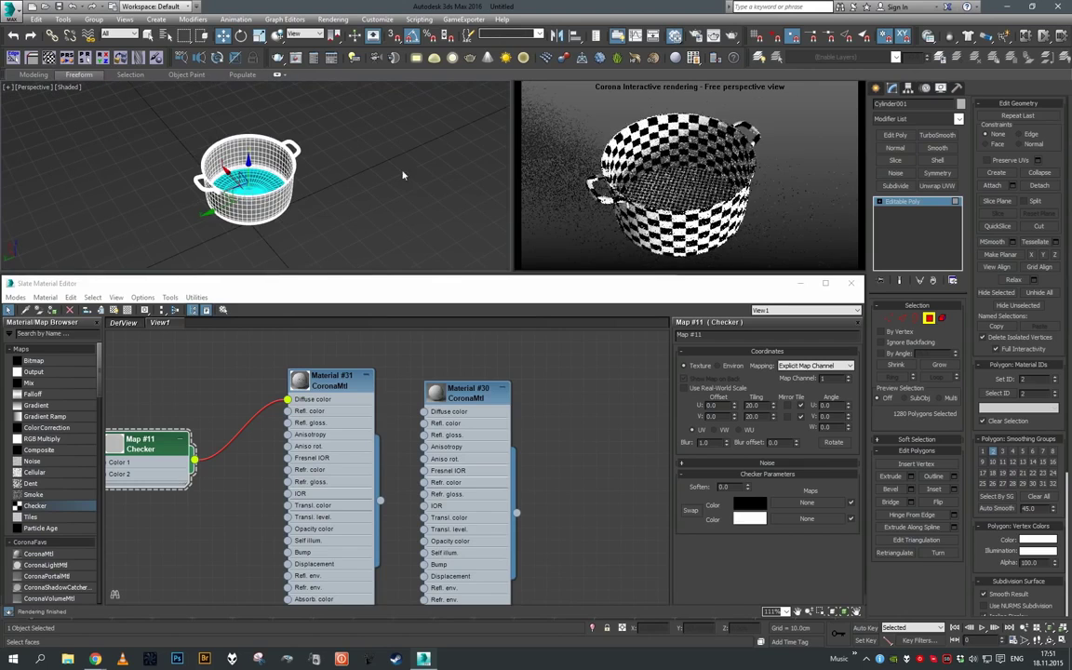
# Leave polygon editing and reset the pot's Z position to 0 cm
pyautogui.click(901, 207)
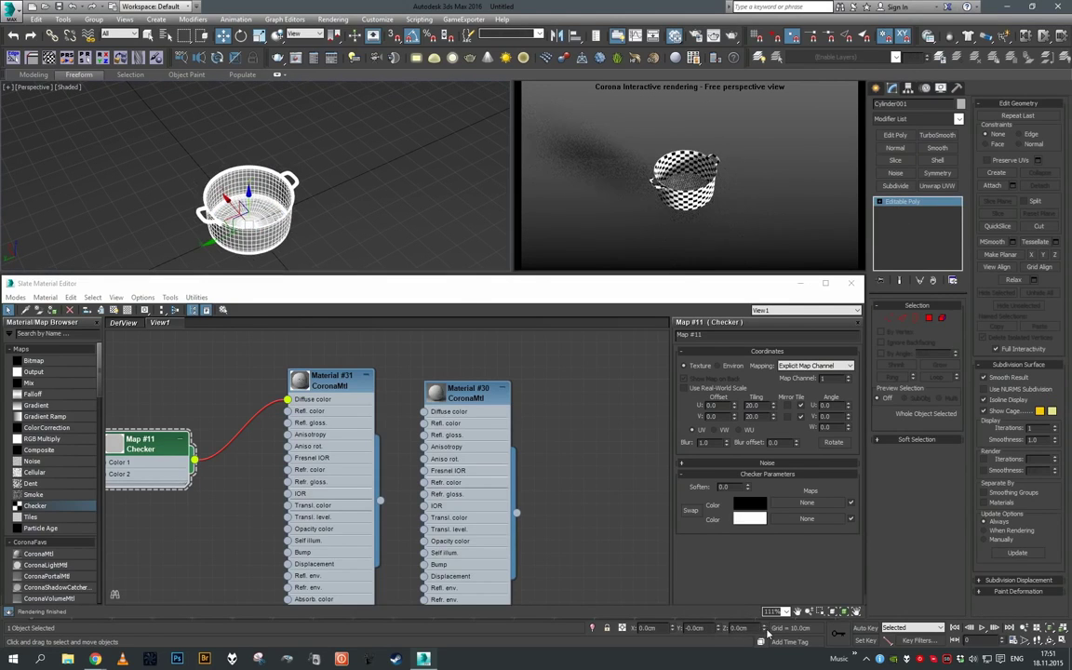
pyautogui.scroll(3, 394, 218)
pyautogui.moveTo(395, 218); pyautogui.dragTo(415, 195, button='middle')
# Remove all nodes from the material view and assign a fresh CoronaMtl to the pot
pyautogui.click(317, 485)
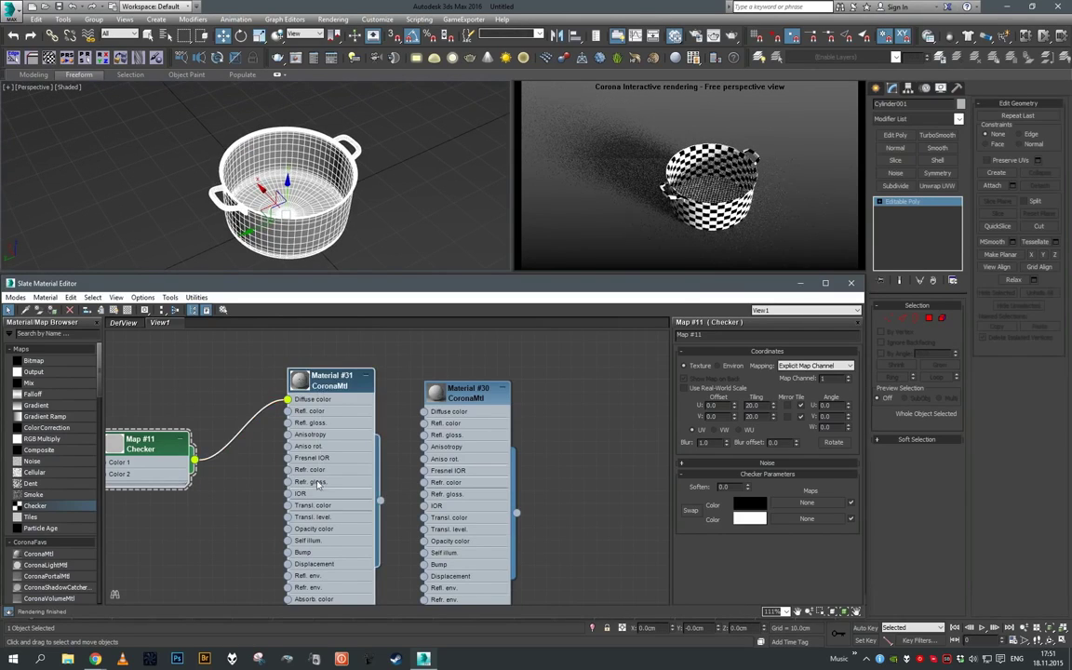
pyautogui.press('Delete')
pyautogui.press('Delete')
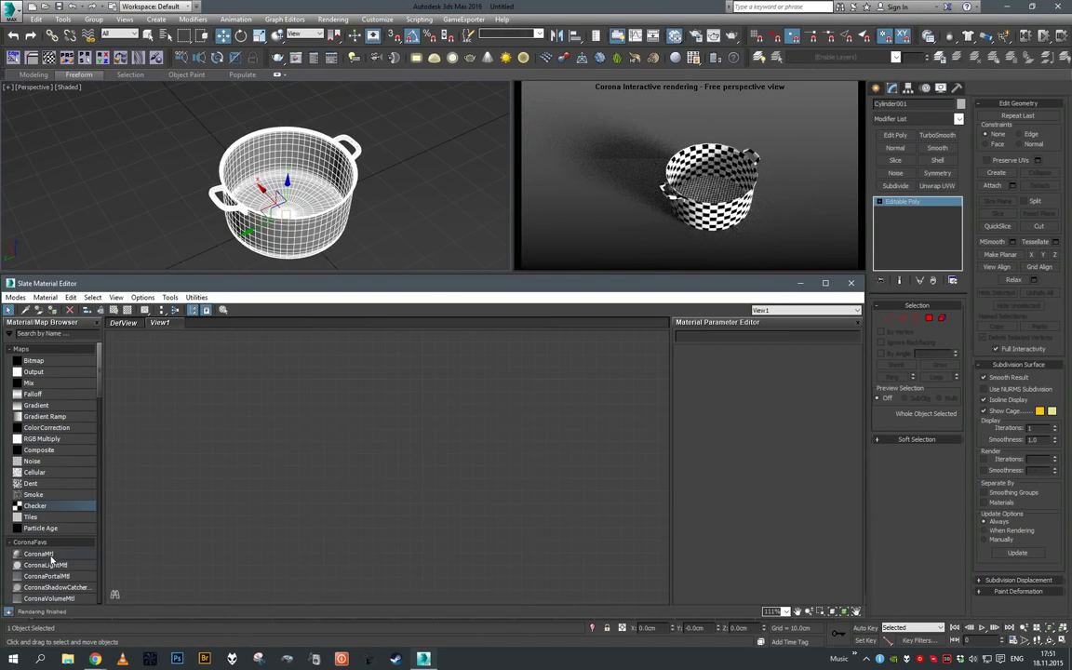
pyautogui.moveTo(38, 554); pyautogui.dragTo(406, 368)
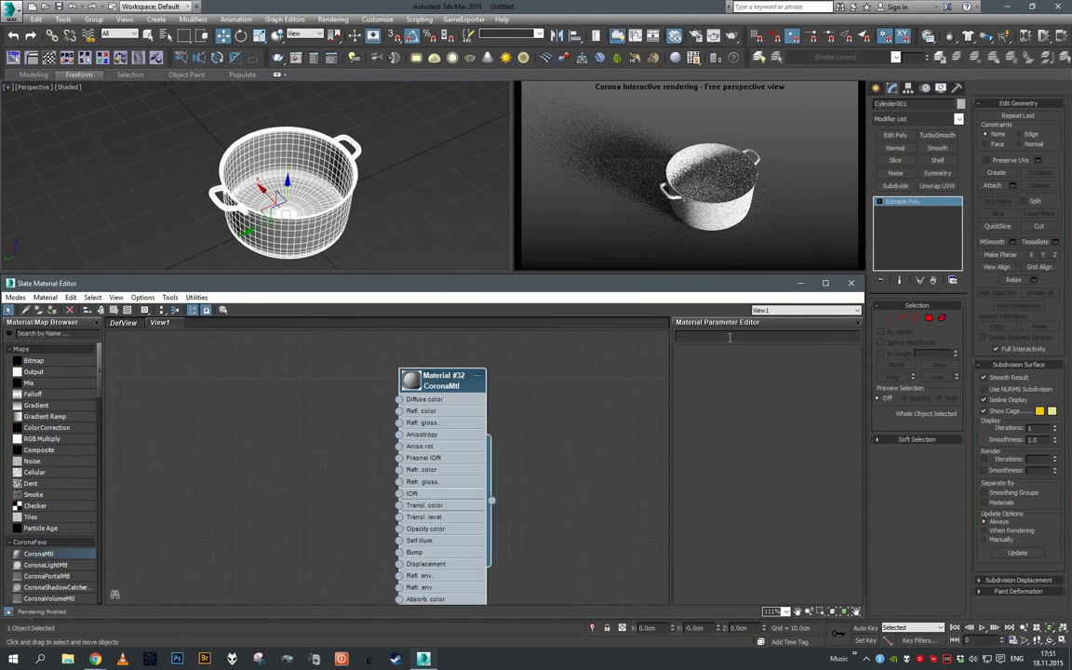
# Name the new pot material CookingPot
pyautogui.doubleClick(459, 435)
pyautogui.moveTo(725, 335); pyautogui.dragTo(454, 327)
pyautogui.write('C')
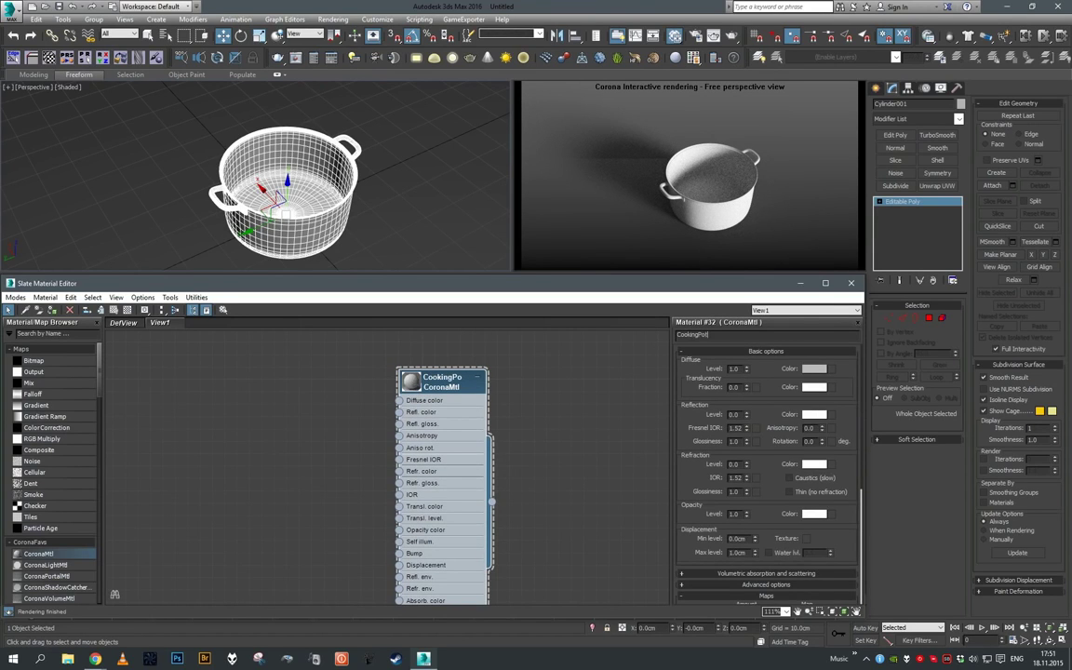
pyautogui.write('ookingPot')
pyautogui.press('Return')
# Set CookingPot's diffuse level to 0, reflection level to 0.9, Fresnel IOR to 8 and reflection glossiness to 0.4
pyautogui.scroll(2, 535, 453)
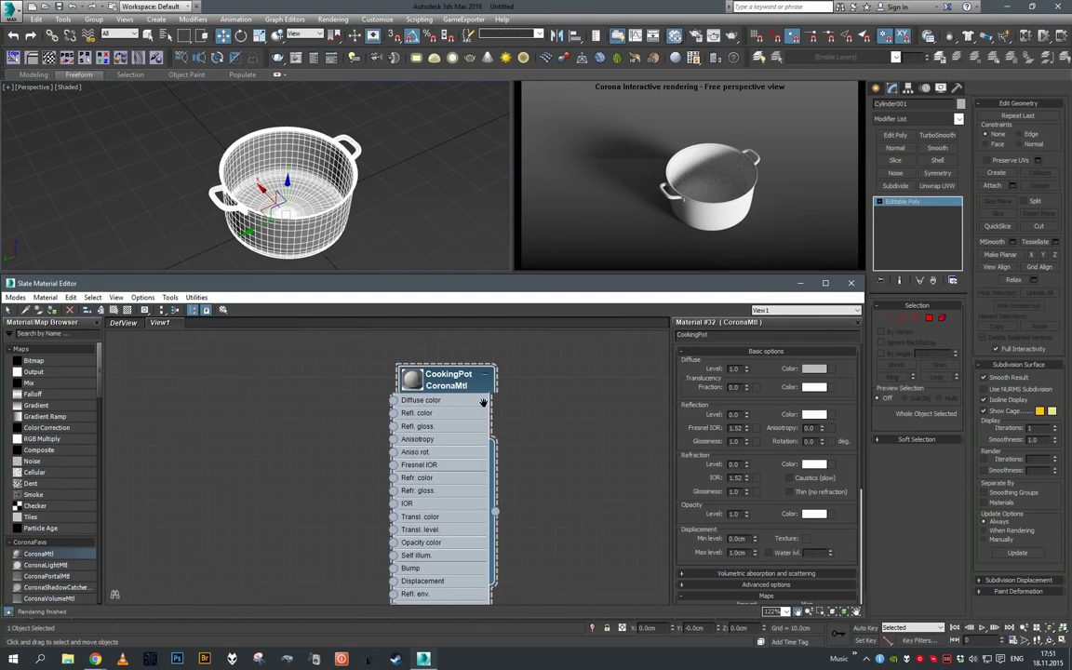
pyautogui.moveTo(535, 453); pyautogui.dragTo(555, 454, button='middle')
pyautogui.moveTo(746, 369); pyautogui.dragTo(747, 473)
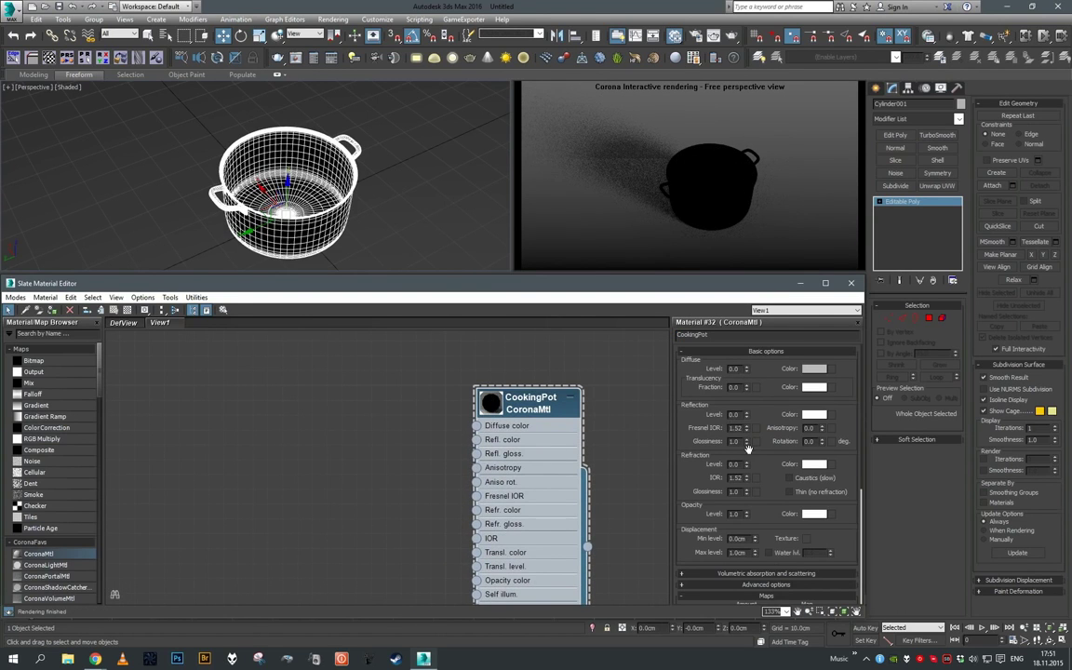
pyautogui.doubleClick(734, 414)
pyautogui.write('.9')
pyautogui.press('Tab')
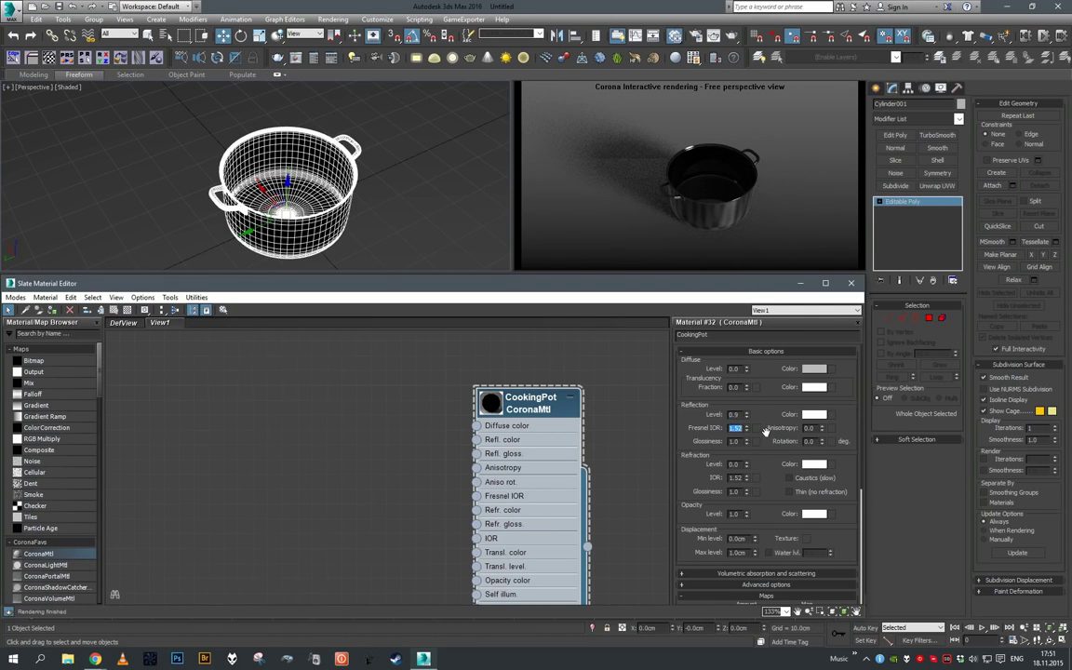
pyautogui.write('8')
pyautogui.press('Tab')
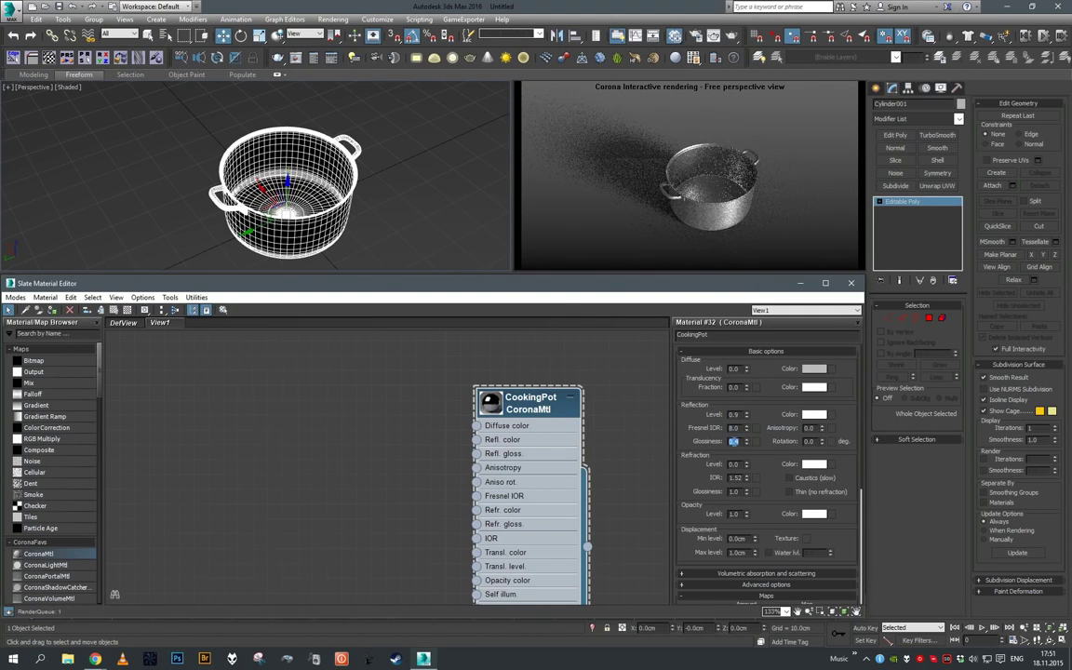
pyautogui.keyDown('alt'); pyautogui.moveTo(471, 206); pyautogui.dragTo(398, 144, button='middle'); pyautogui.keyUp('alt')
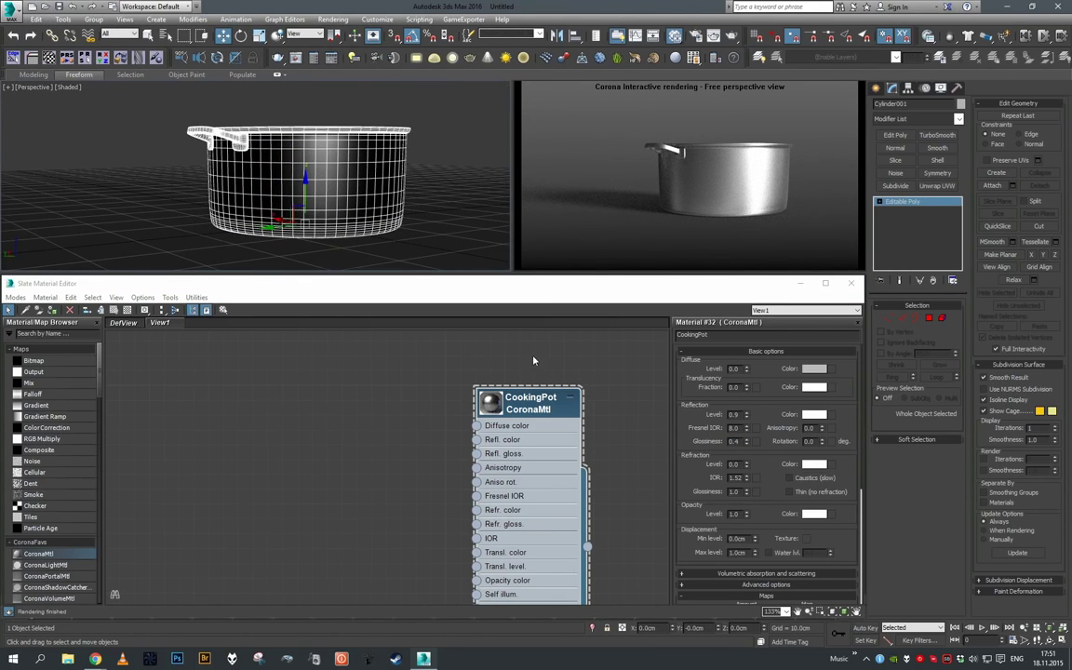
# Add a CoronaMultiMap node beside the CookingPot material and set its item count to 2
pyautogui.scroll(-2, 482, 391)
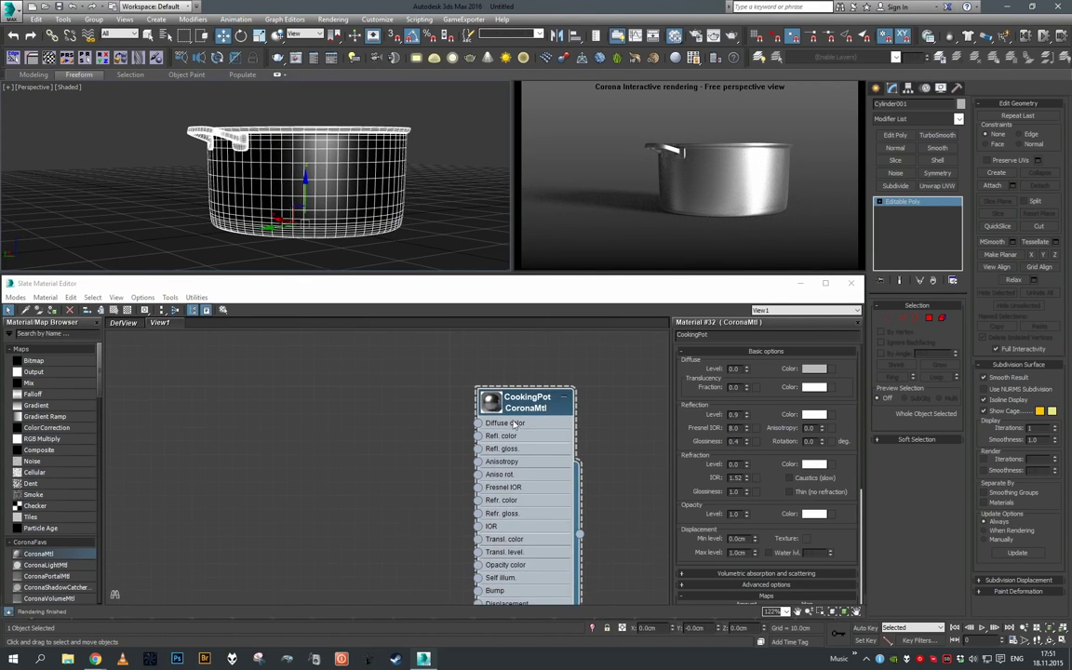
pyautogui.rightClick(265, 436)
pyautogui.moveTo(322, 455)
pyautogui.click(402, 609)
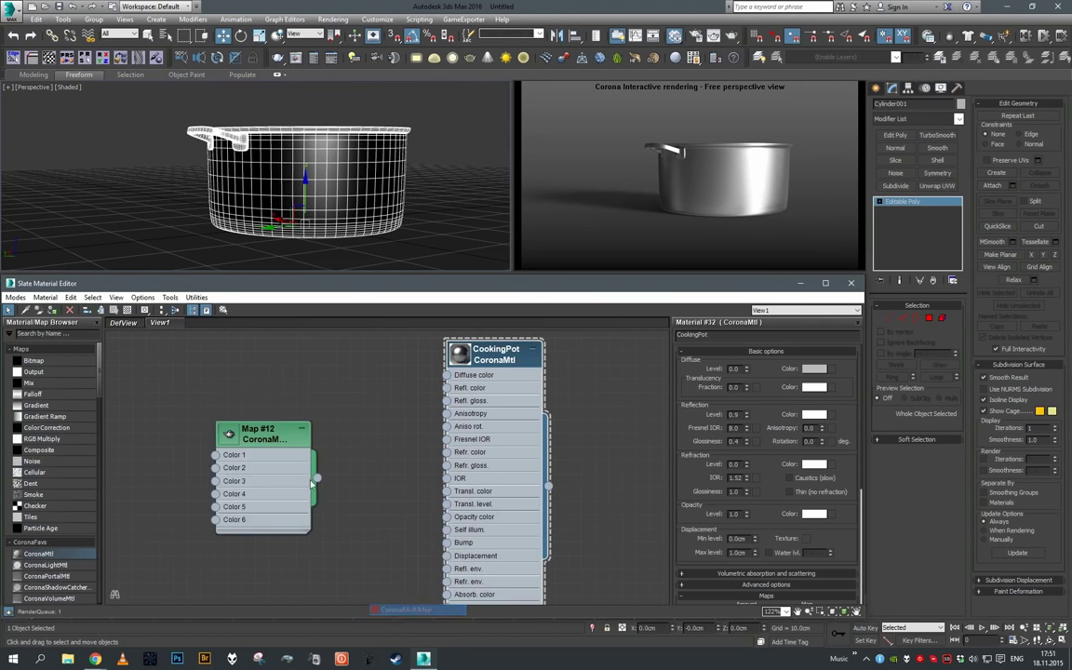
pyautogui.moveTo(315, 495); pyautogui.dragTo(364, 499)
pyautogui.doubleClick(364, 499)
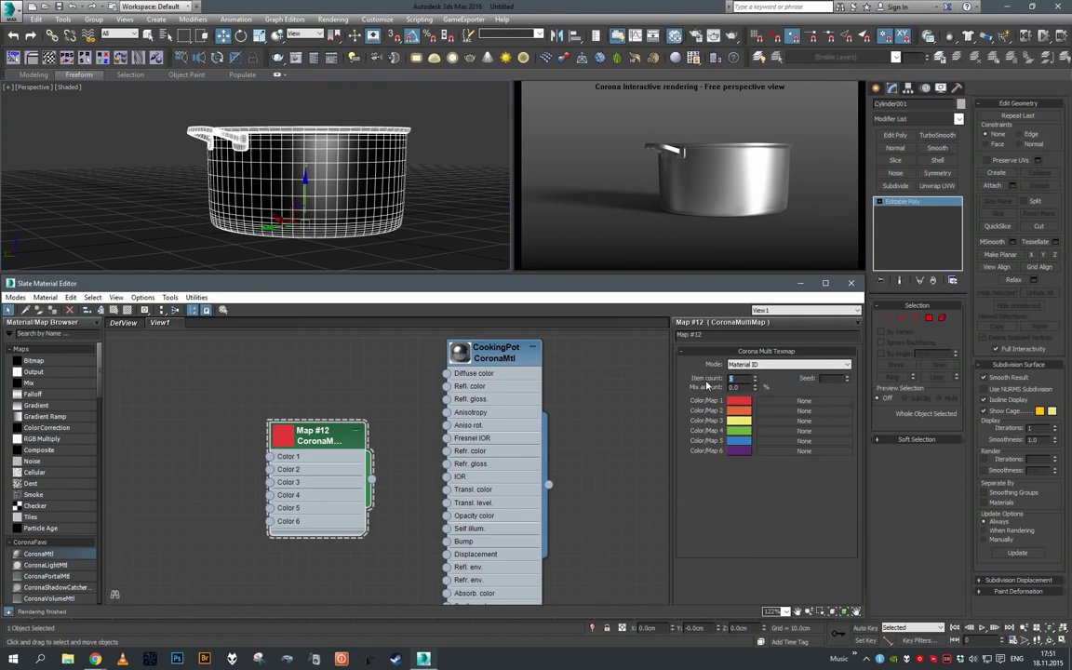
pyautogui.write('2')
pyautogui.press('Return')
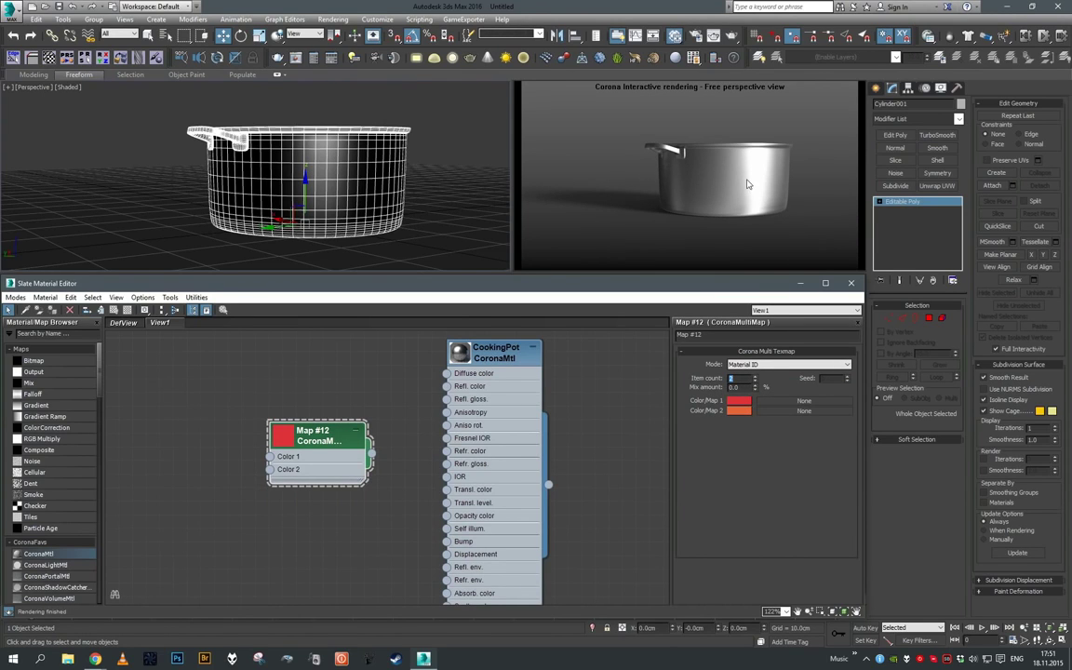
# Expand the CookingPot material's advanced options and read how the Local axis and UVW anisotropy orientations work
pyautogui.scroll(1, 457, 425)
pyautogui.moveTo(426, 441); pyautogui.dragTo(462, 469, button='middle')
pyautogui.scroll(1, 464, 477)
pyautogui.click(491, 460)
pyautogui.doubleClick(533, 448)
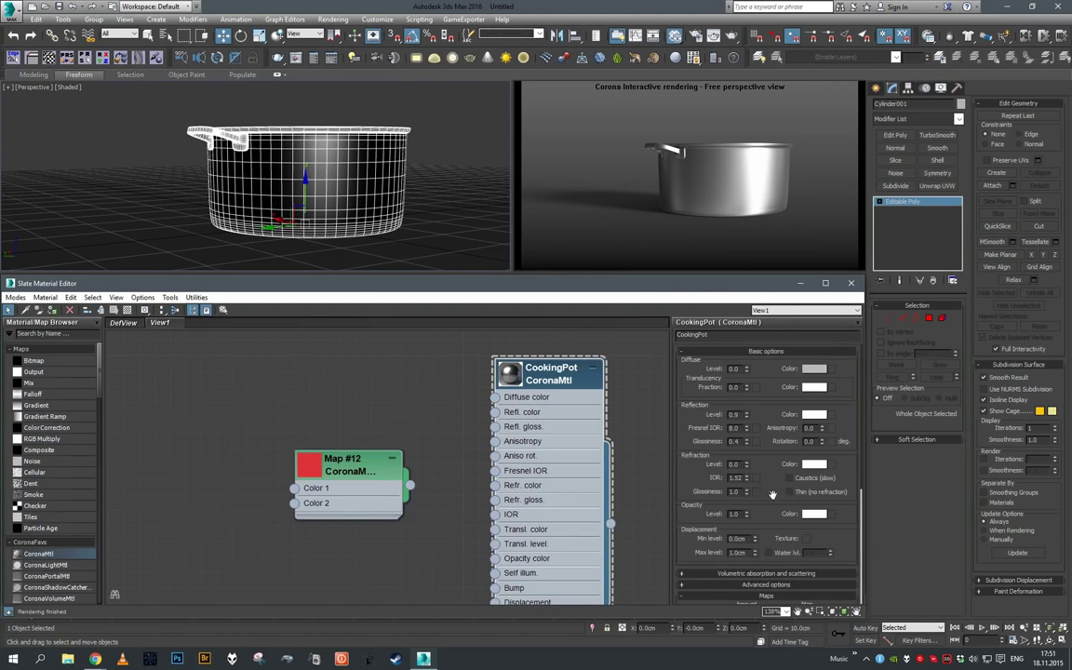
pyautogui.scroll(-4, 698, 460)
pyautogui.click(775, 471)
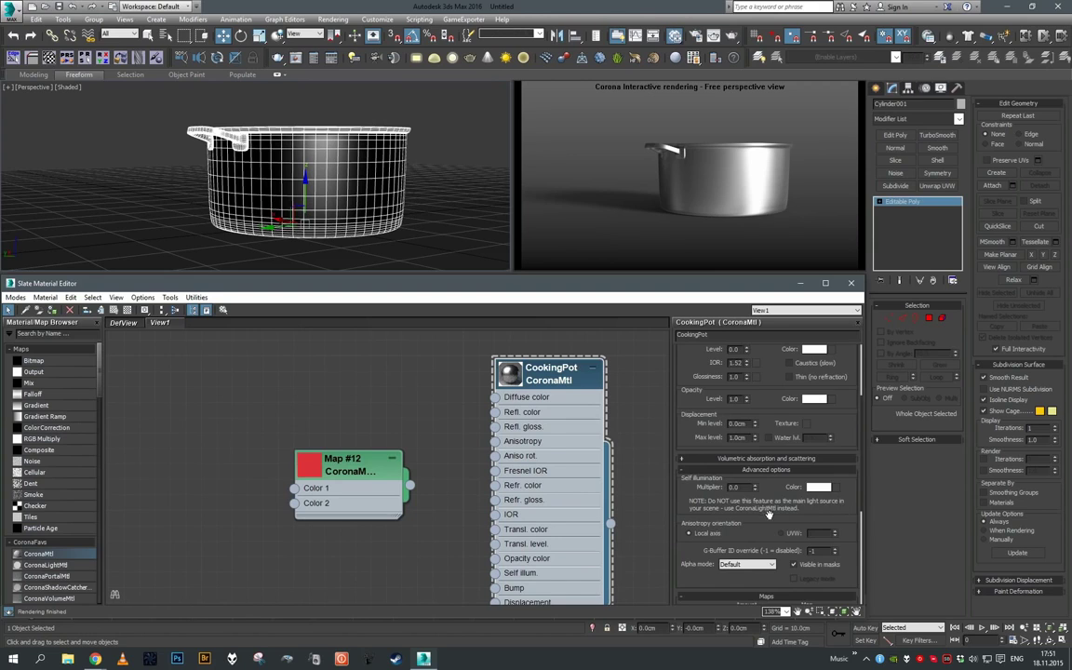
pyautogui.scroll(-1, 768, 515)
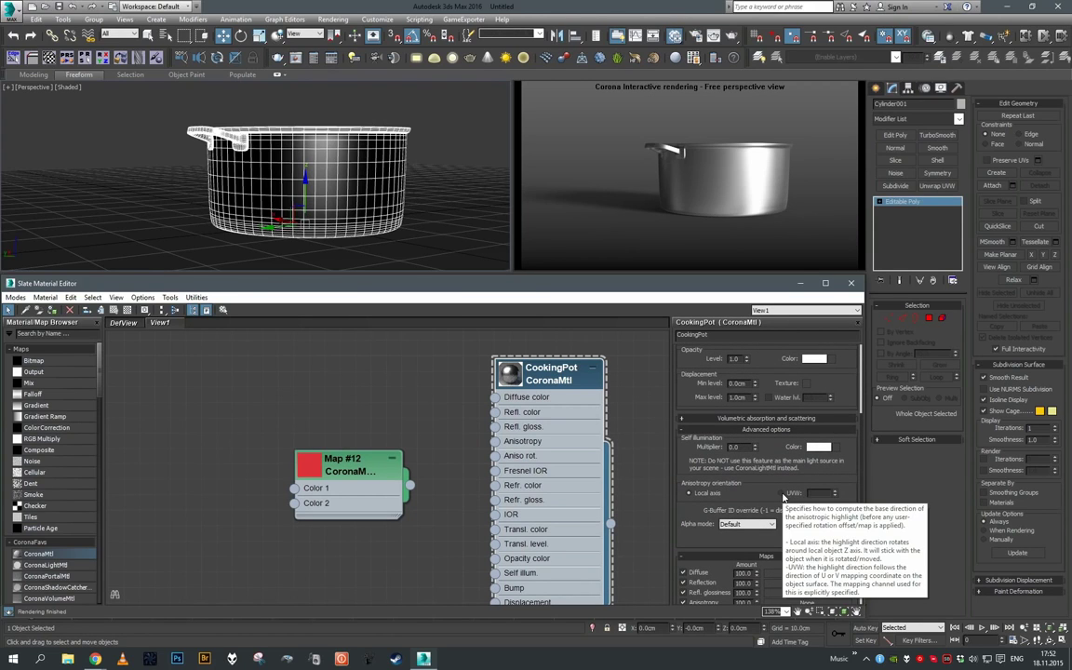
pyautogui.scroll(4, 783, 530)
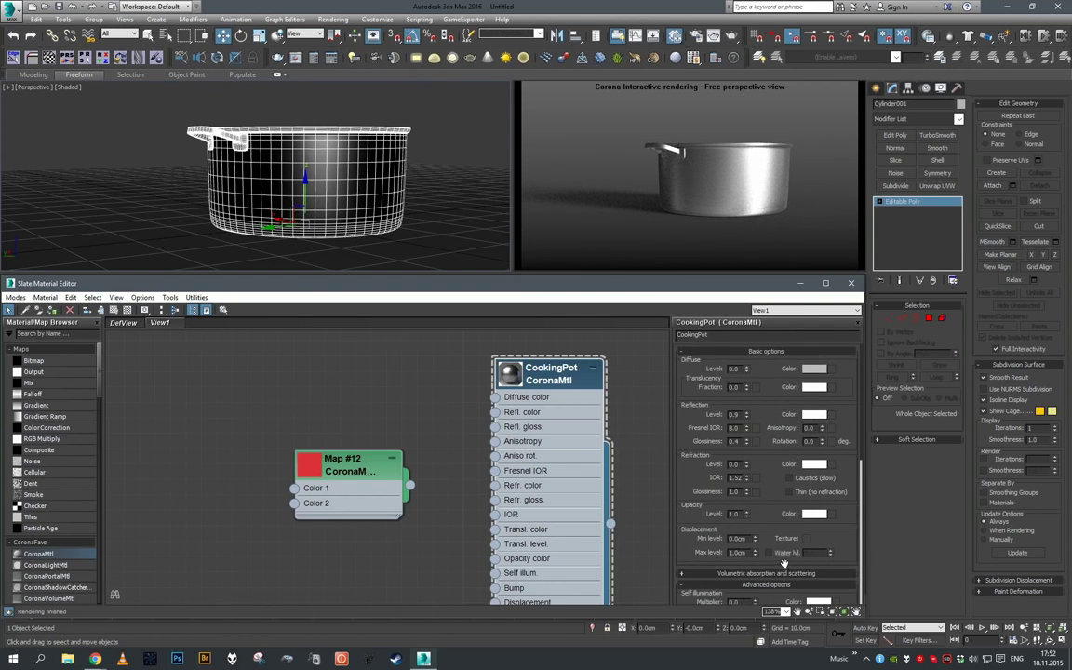
# Connect the CoronaMultiMap output to the CookingPot material's anisotropy rotation input
pyautogui.scroll(2, 446, 483)
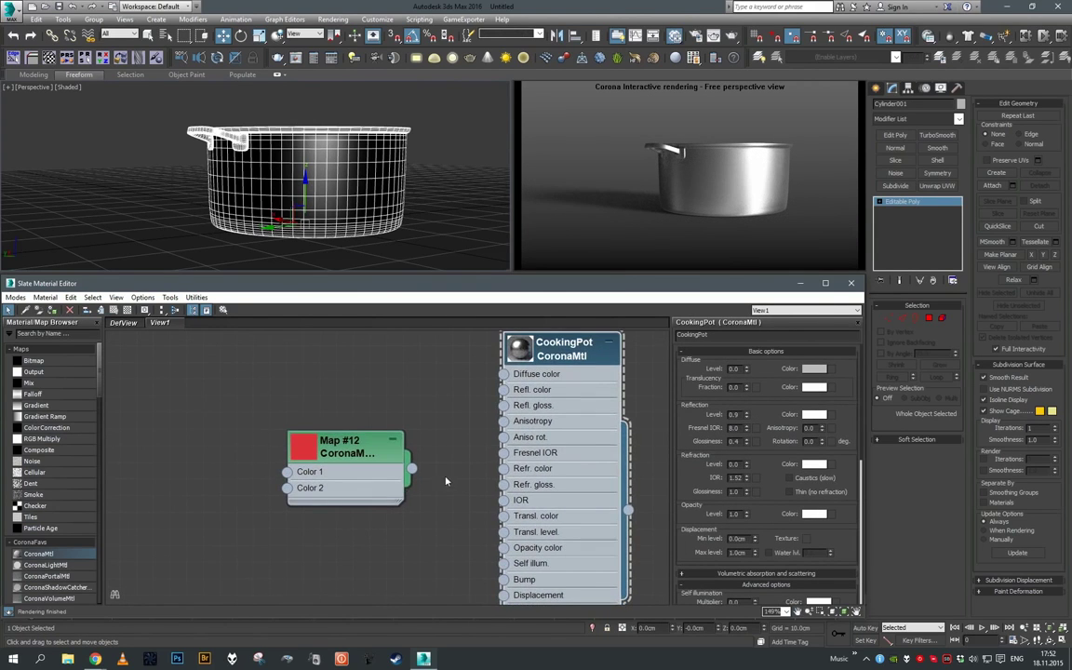
pyautogui.doubleClick(375, 483)
pyautogui.scroll(1, 454, 476)
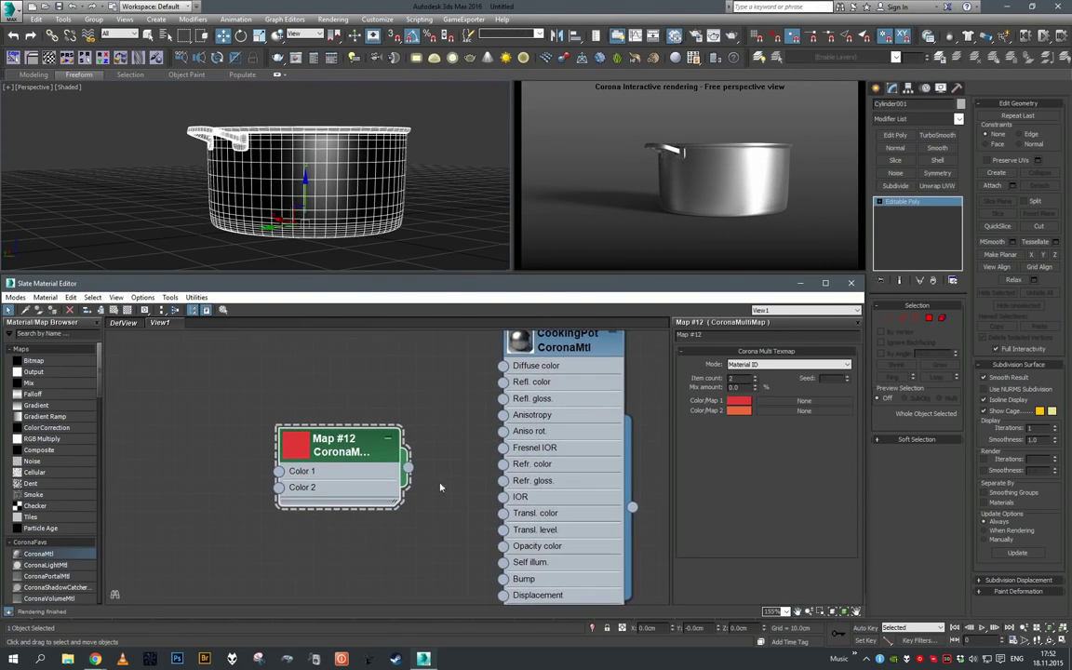
pyautogui.hotkey('ctrl', 'z')
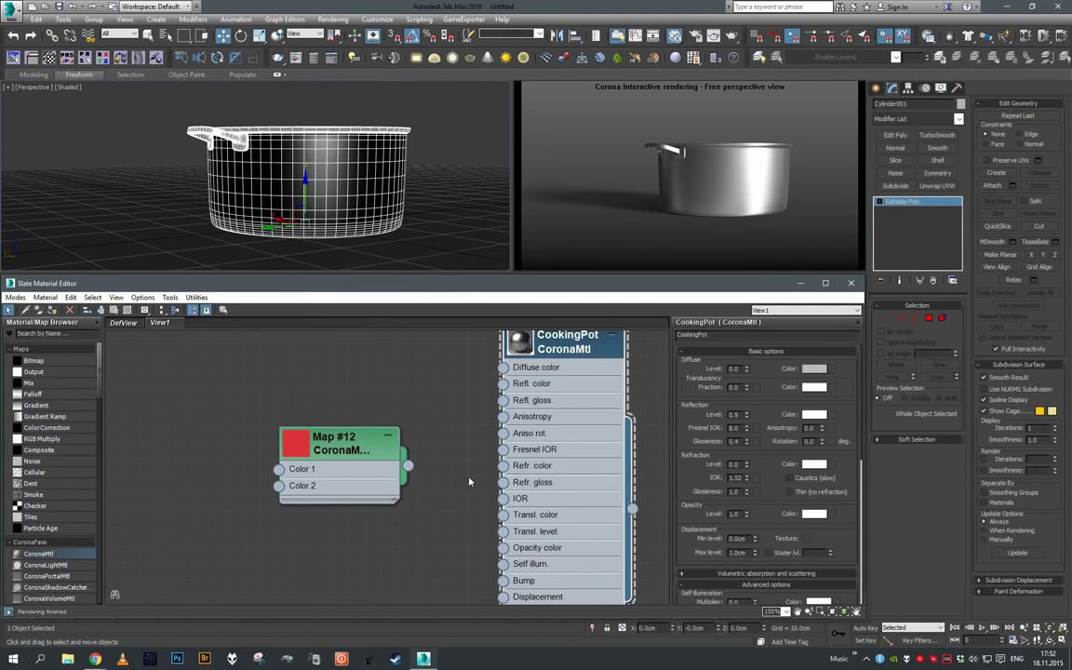
pyautogui.moveTo(408, 465); pyautogui.dragTo(503, 434)
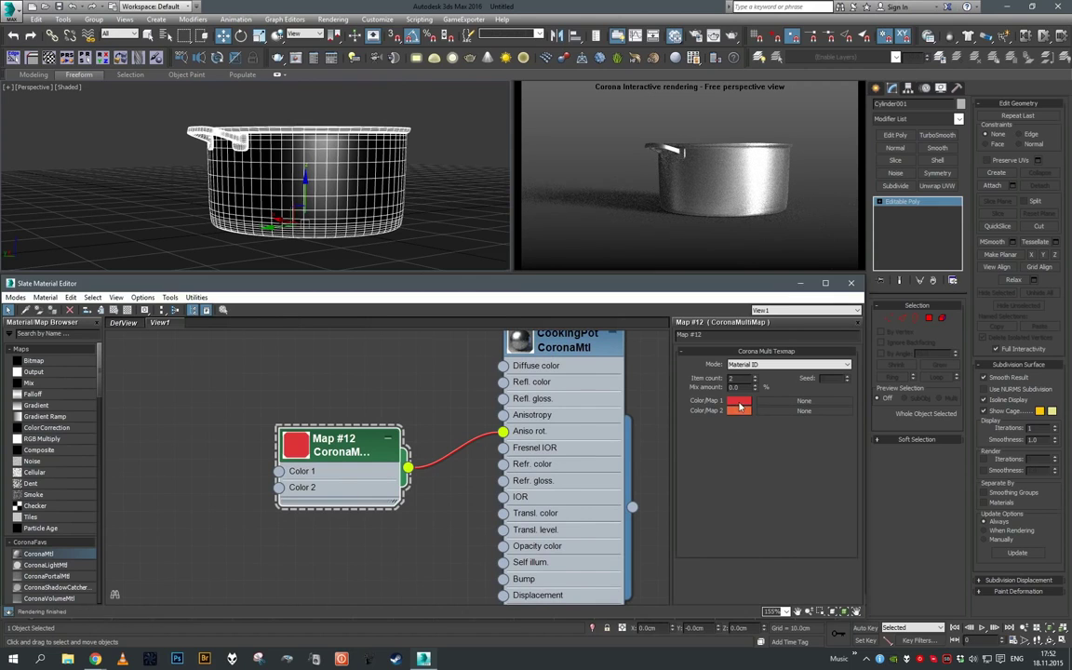
# Set both the first and second colors of the CoronaMultiMap to black
pyautogui.click(740, 406)
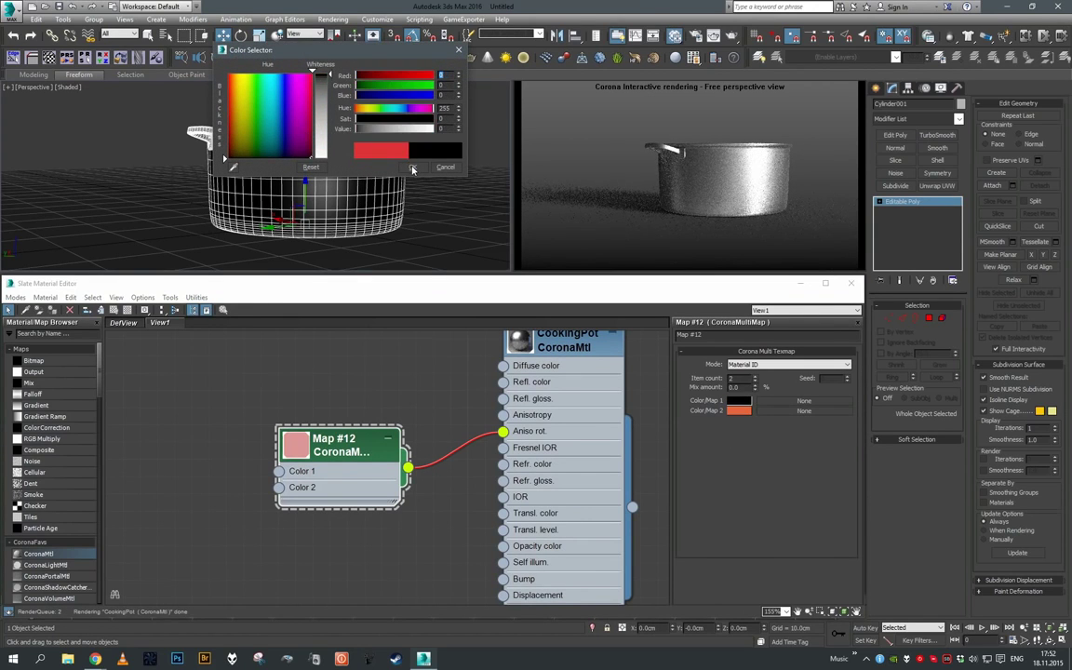
pyautogui.click(412, 168)
pyautogui.click(738, 410)
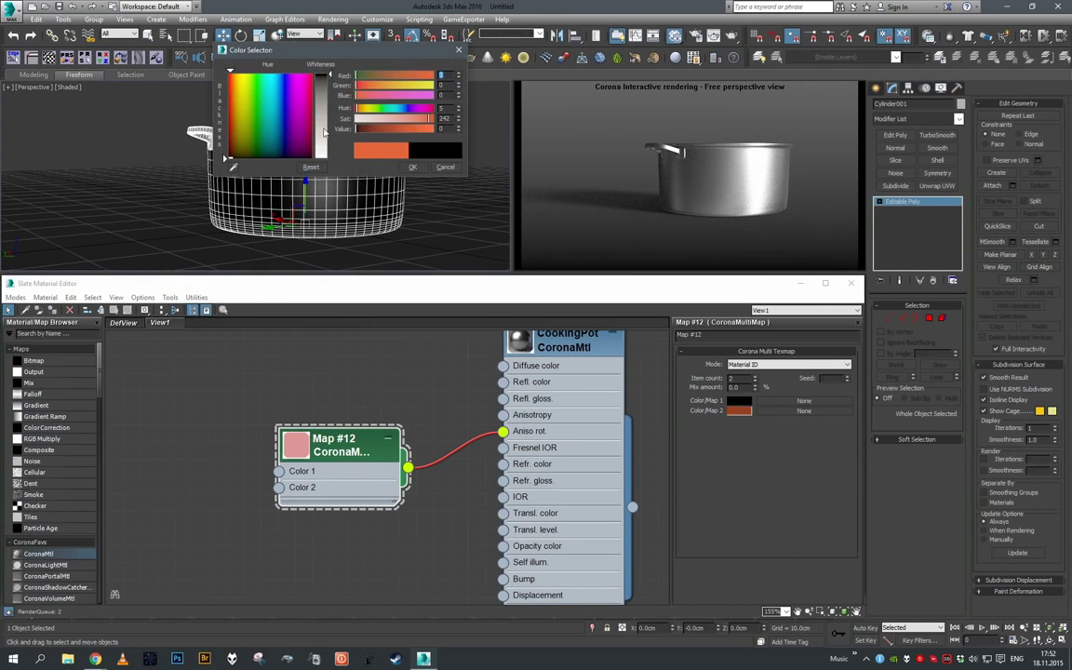
pyautogui.click(416, 168)
pyautogui.scroll(4, 422, 200)
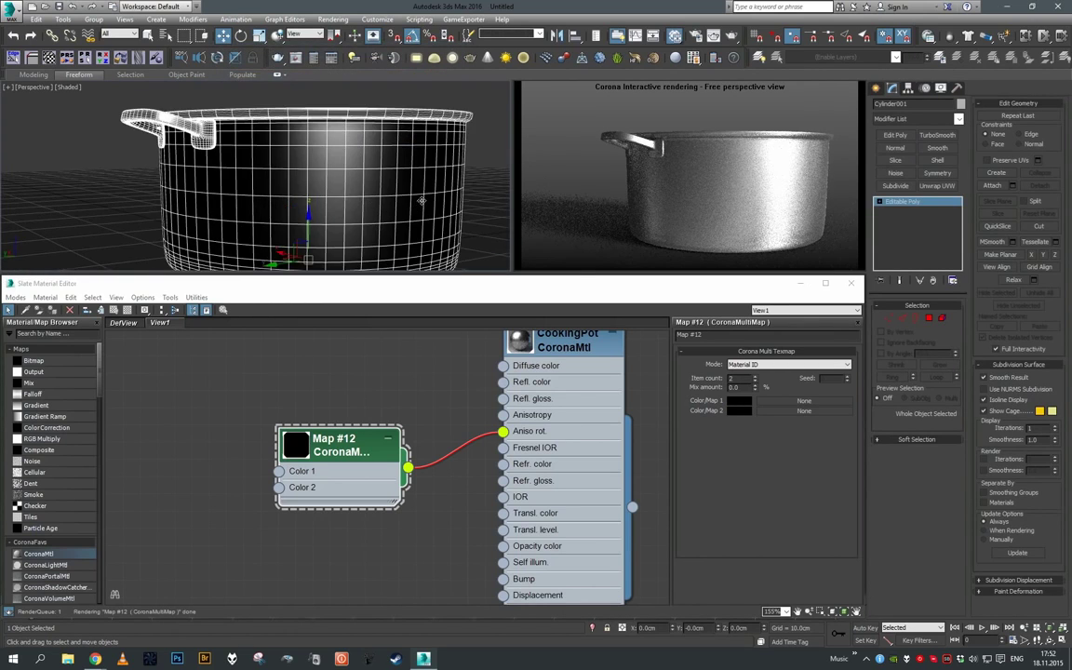
pyautogui.keyDown('alt'); pyautogui.moveTo(421, 200); pyautogui.dragTo(441, 224, button='middle'); pyautogui.keyUp('alt')
# Try grey values of 62 and 110 for the first color of the CoronaMultiMap
pyautogui.click(746, 403)
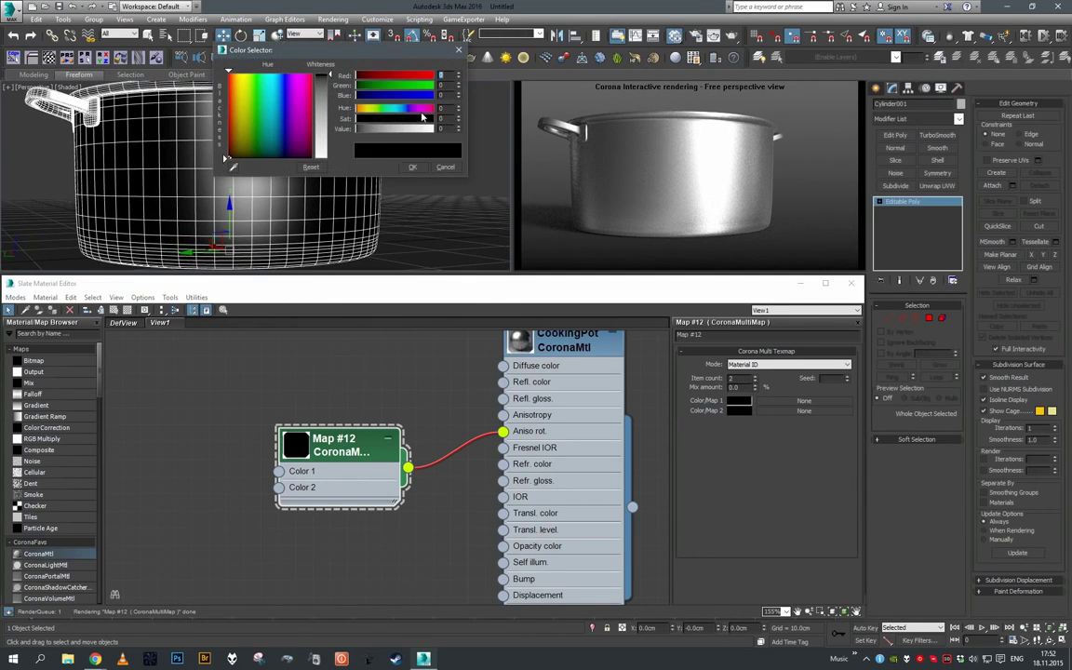
pyautogui.moveTo(355, 130); pyautogui.dragTo(386, 135)
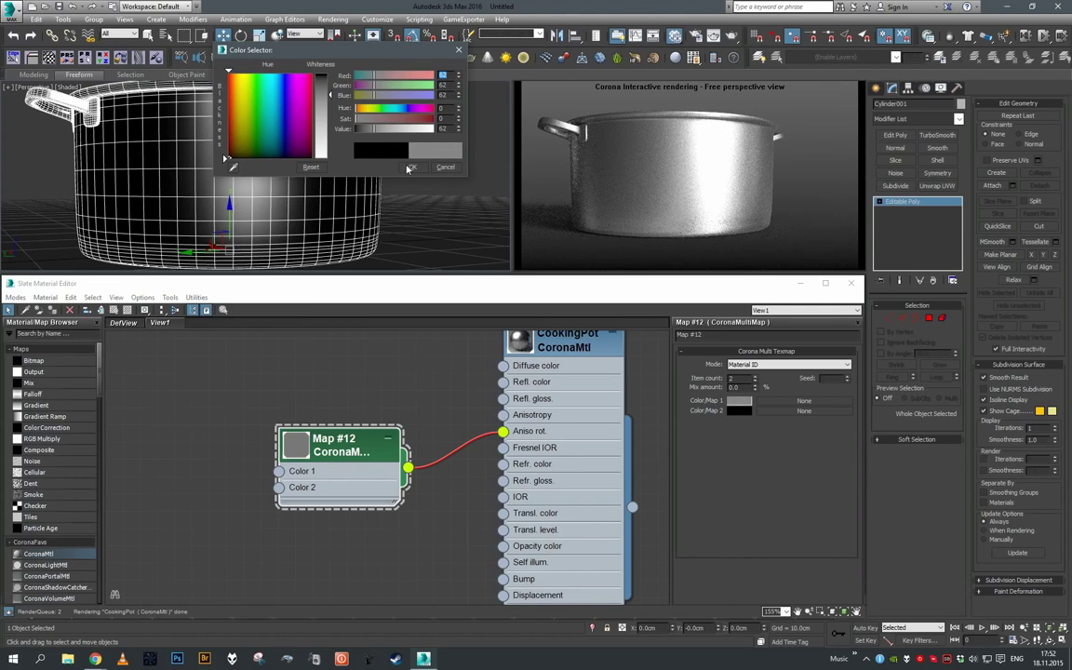
pyautogui.click(412, 167)
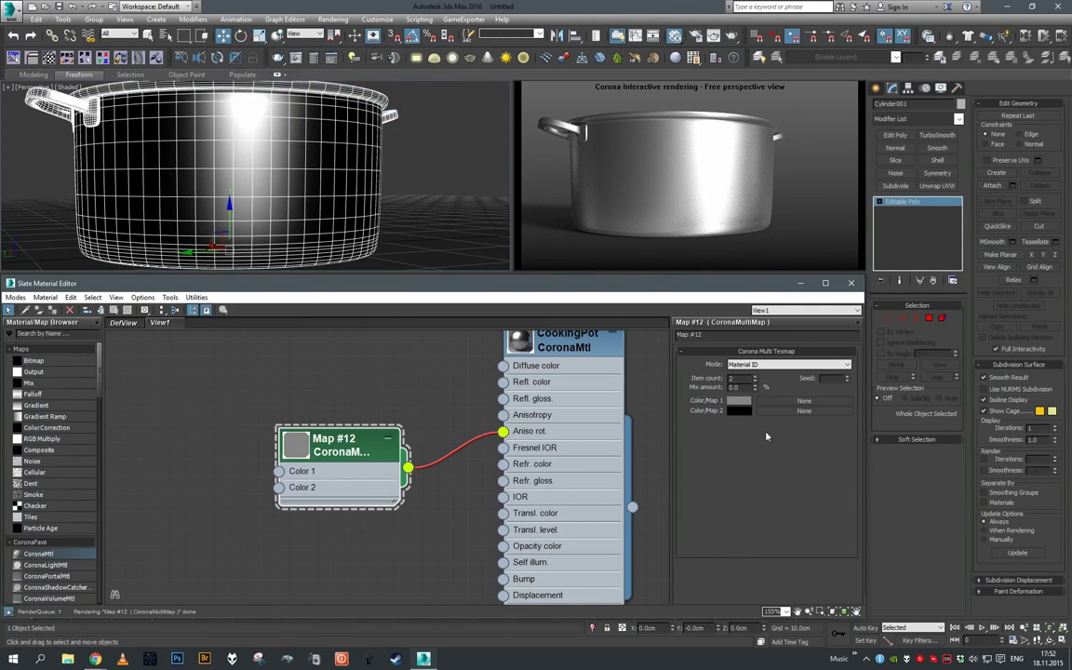
pyautogui.click(739, 402)
pyautogui.moveTo(376, 131)
pyautogui.mouseDown()
pyautogui.moveTo(447, 139)
pyautogui.moveTo(389, 130)
pyautogui.mouseUp()
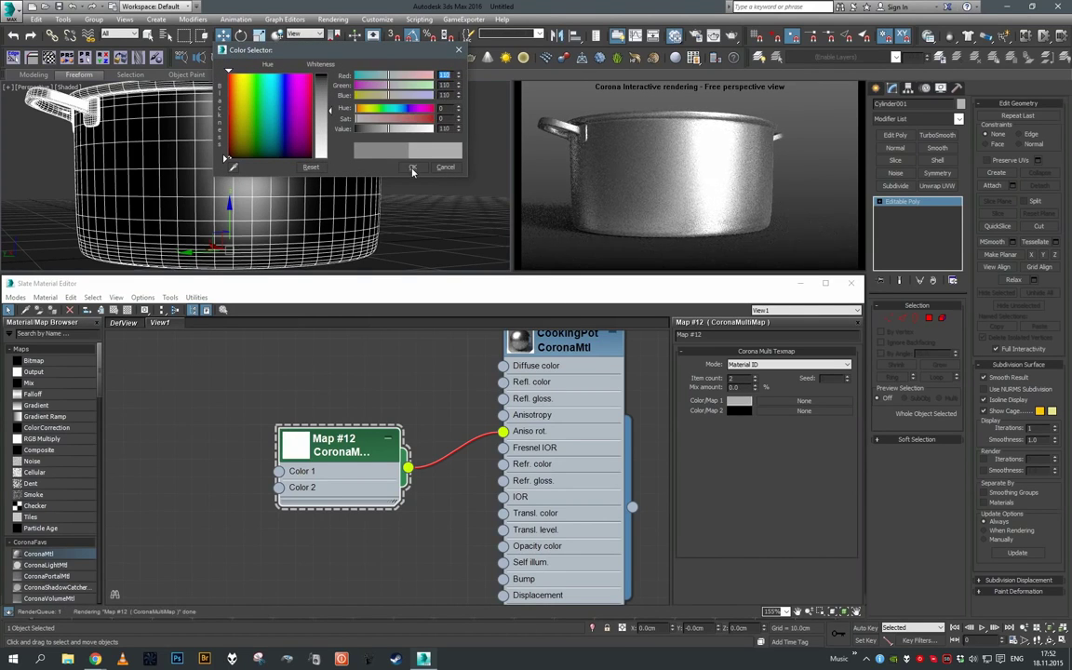
pyautogui.click(413, 168)
# Set the CookingPot material's reflection anisotropy to 0.5
pyautogui.doubleClick(561, 439)
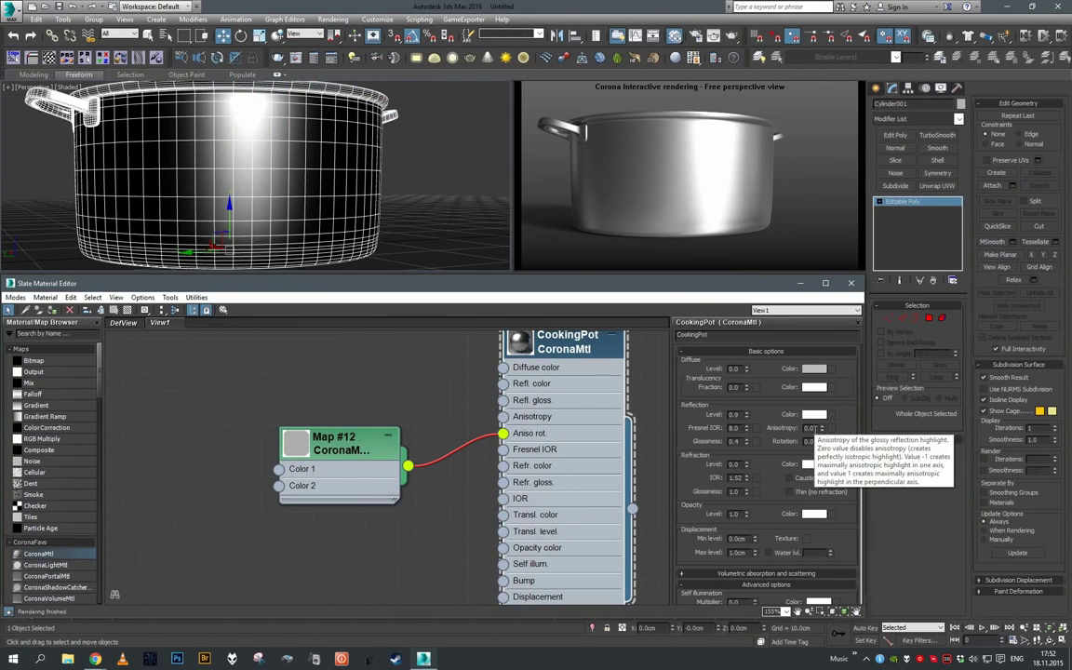
pyautogui.doubleClick(812, 428)
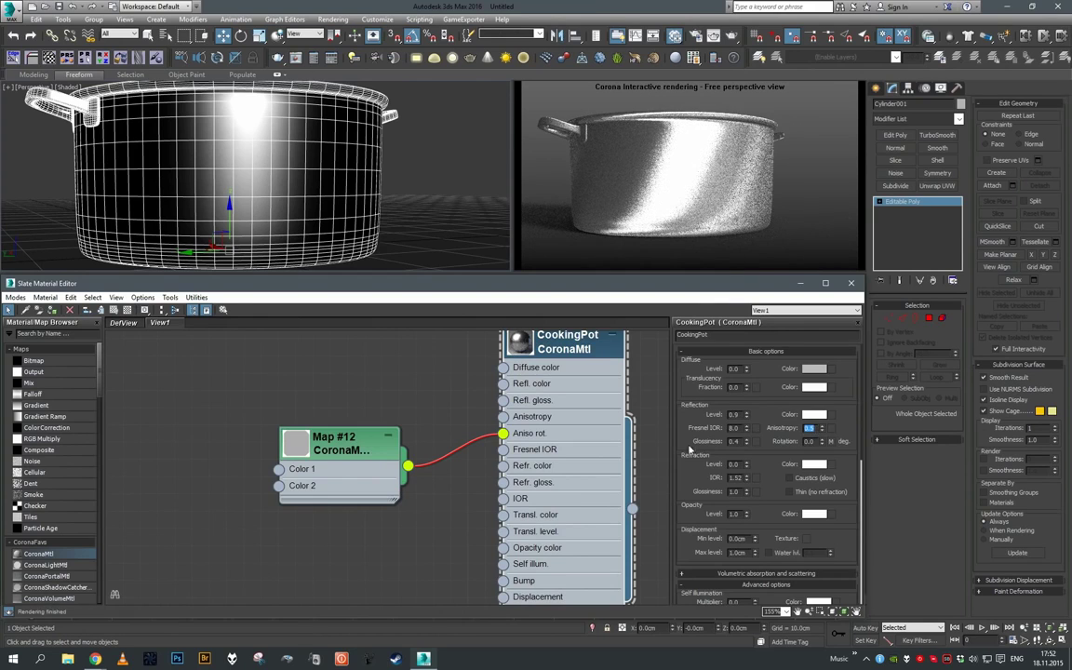
# Test color values of 64, 128, 196 and 192 on the CoronaMultiMap's first color to compare the pot's highlight direction
pyautogui.doubleClick(337, 444)
pyautogui.click(738, 400)
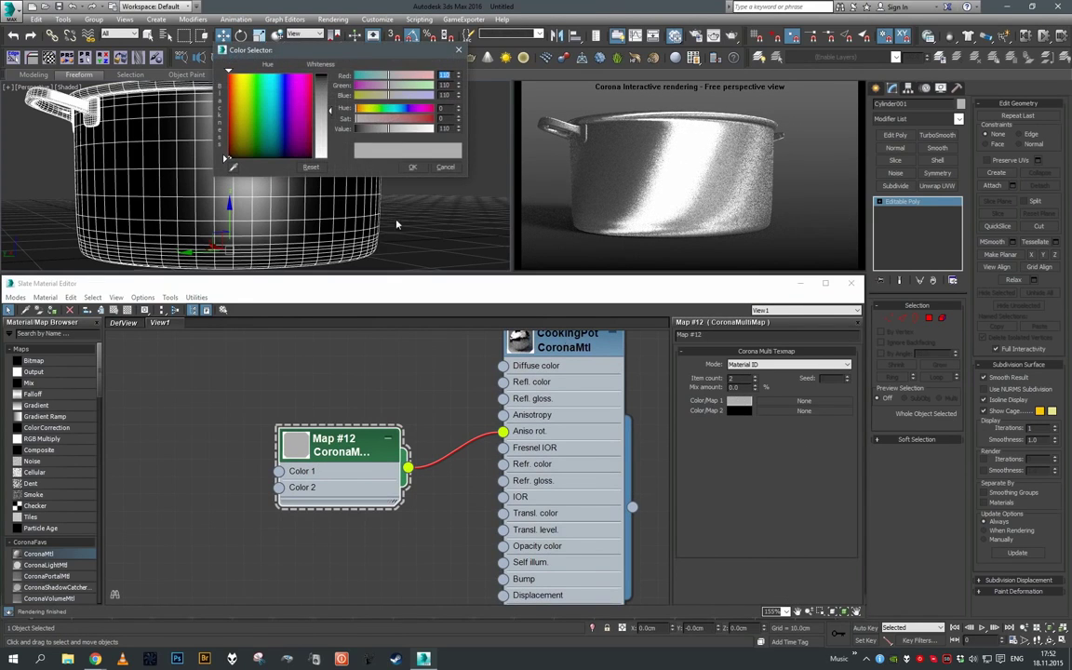
pyautogui.moveTo(403, 133); pyautogui.dragTo(371, 135)
pyautogui.click(443, 128)
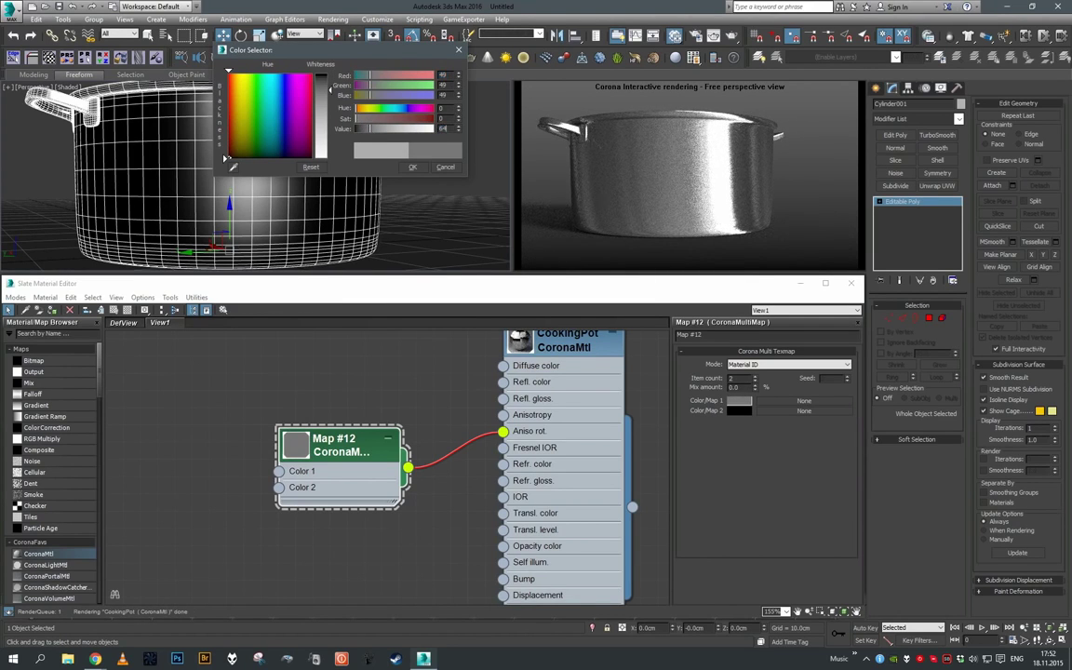
pyautogui.press('Return')
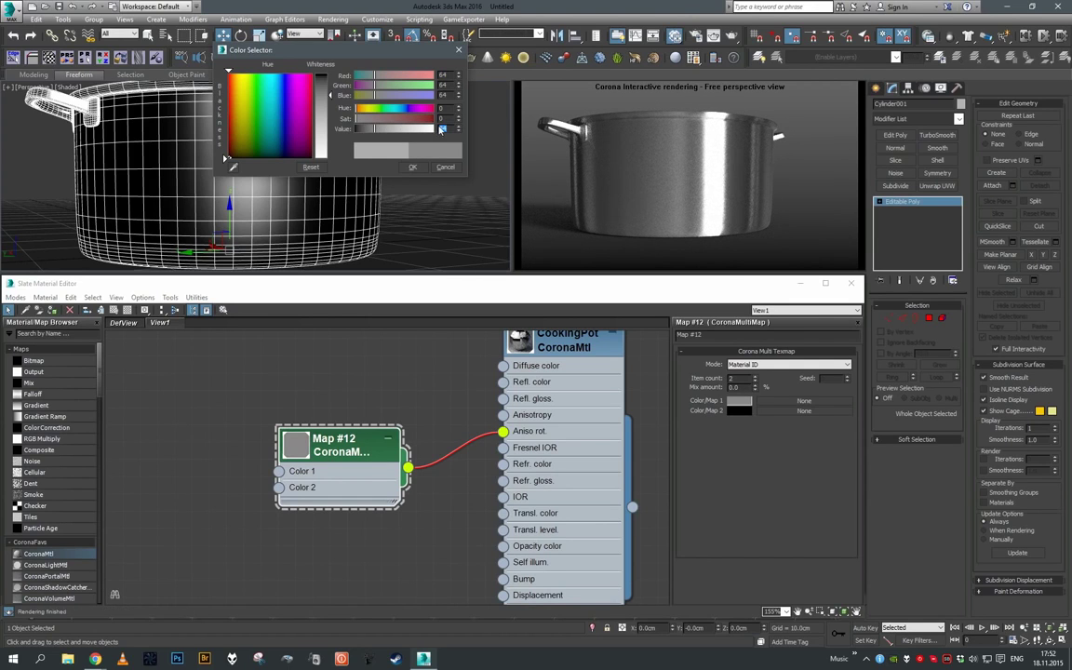
pyautogui.press('Return')
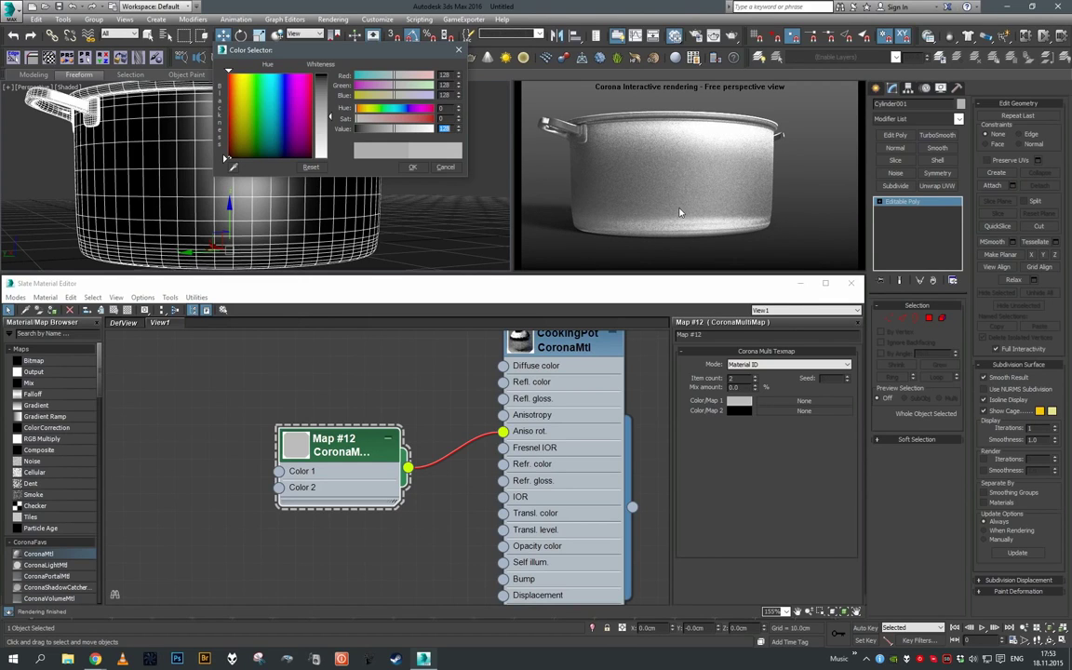
pyautogui.write('196')
pyautogui.press('Return')
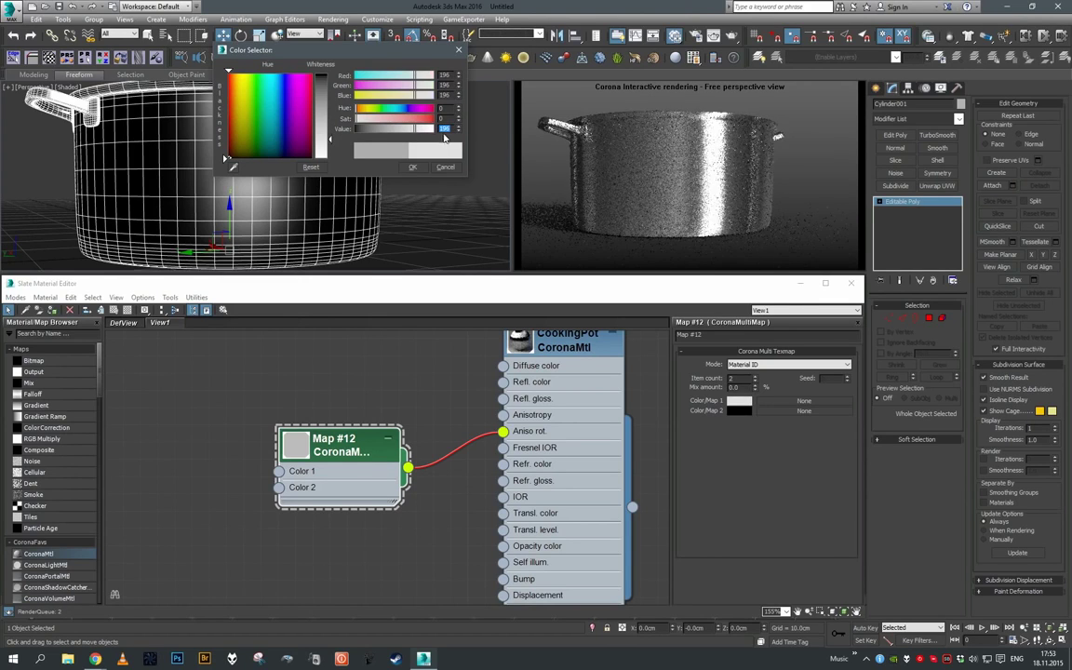
pyautogui.write('192')
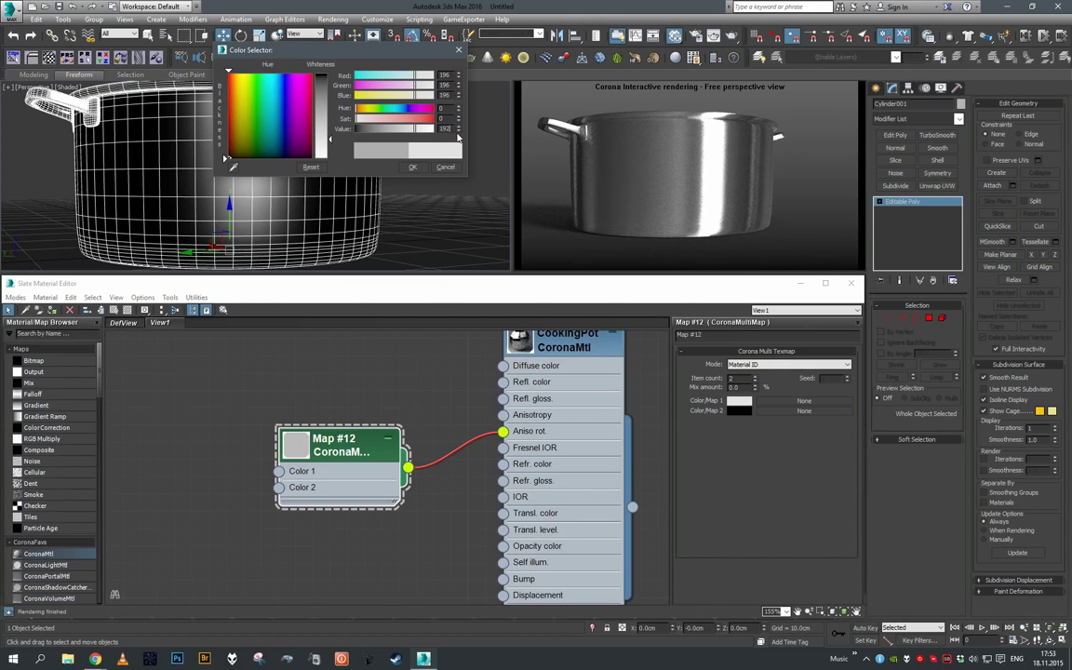
pyautogui.press('Return')
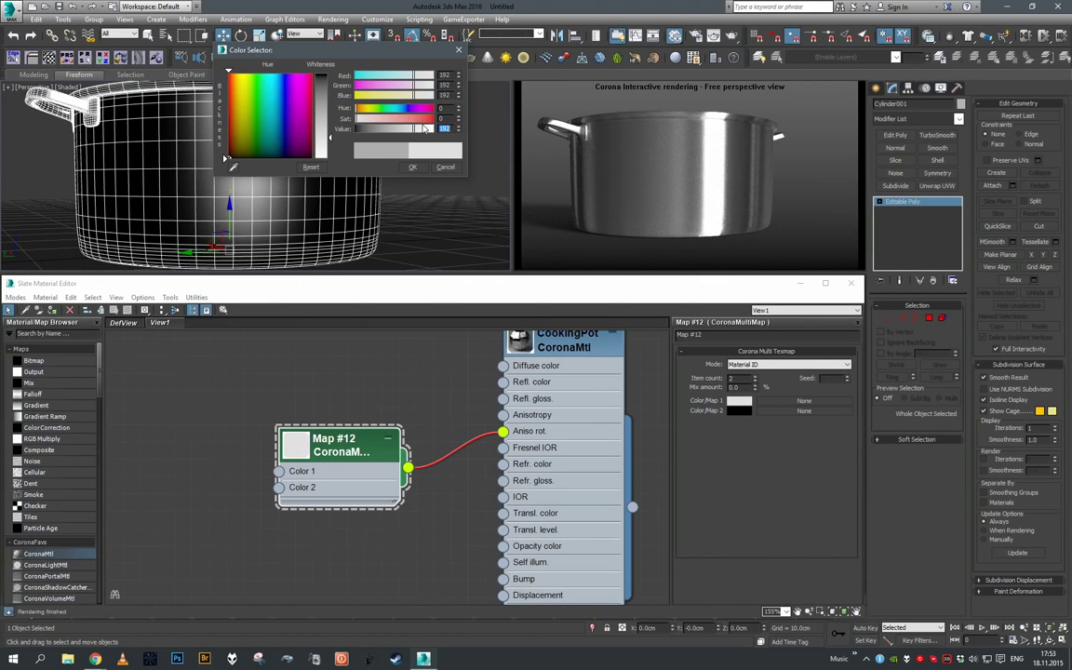
# Test a value of 255 on the CoronaMultiMap's first color, and return it to 0
pyautogui.moveTo(423, 128); pyautogui.dragTo(445, 139)
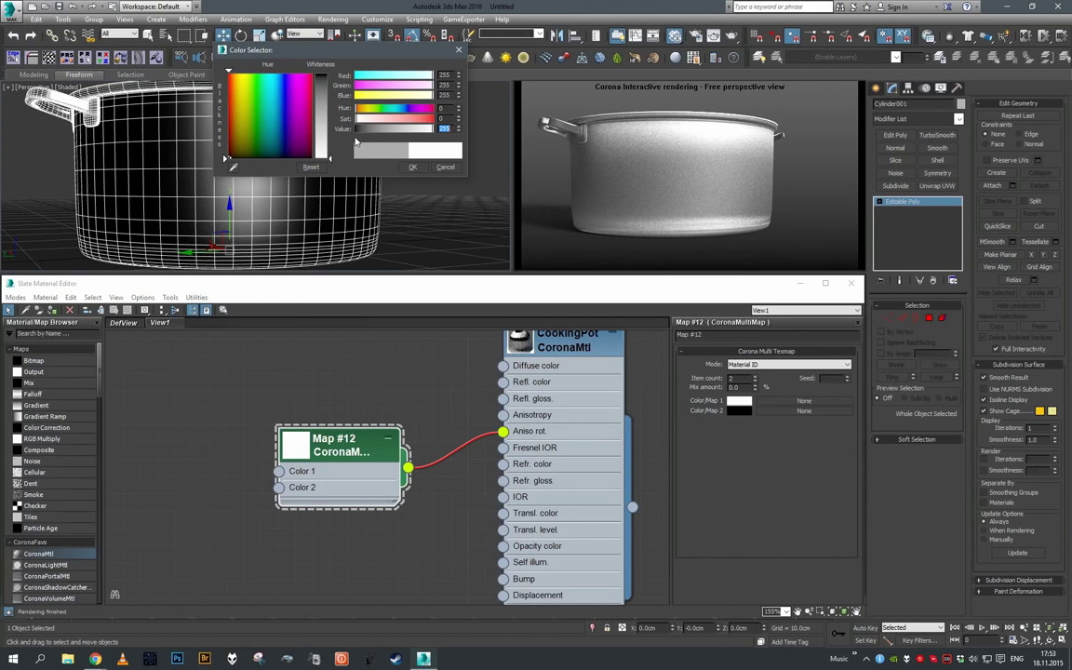
pyautogui.click(357, 129)
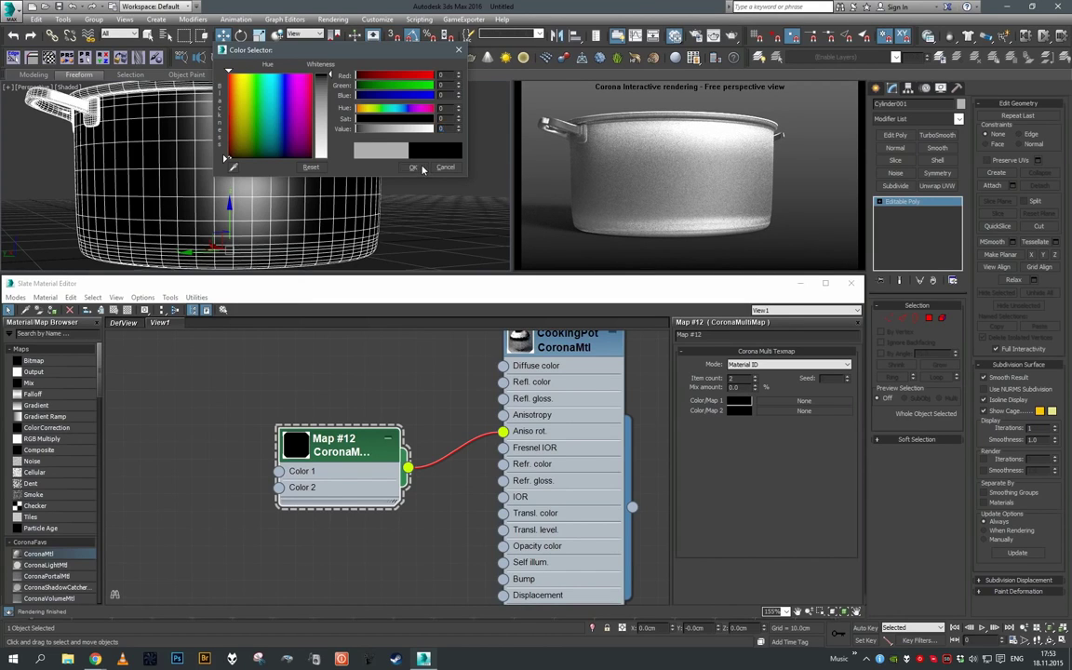
pyautogui.click(420, 168)
# Set the CookingPot material's reflection glossiness to 0.6, keeping anisotropy at 0.5
pyautogui.click(510, 402)
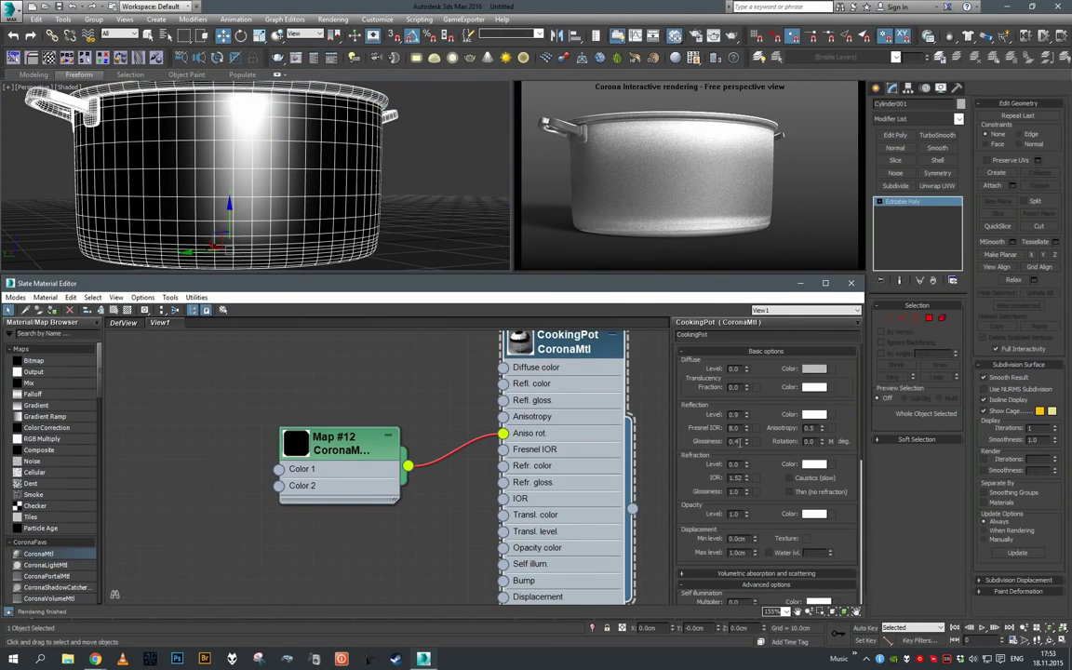
pyautogui.press('Return')
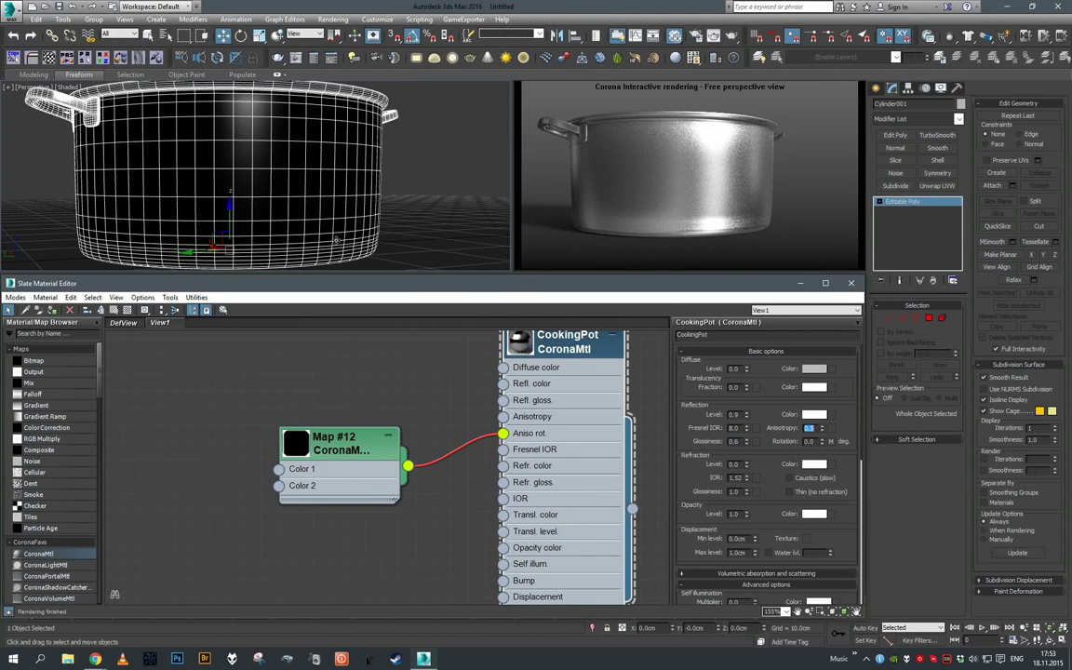
pyautogui.keyDown('alt'); pyautogui.moveTo(336, 241); pyautogui.dragTo(363, 257, button='middle'); pyautogui.keyUp('alt')
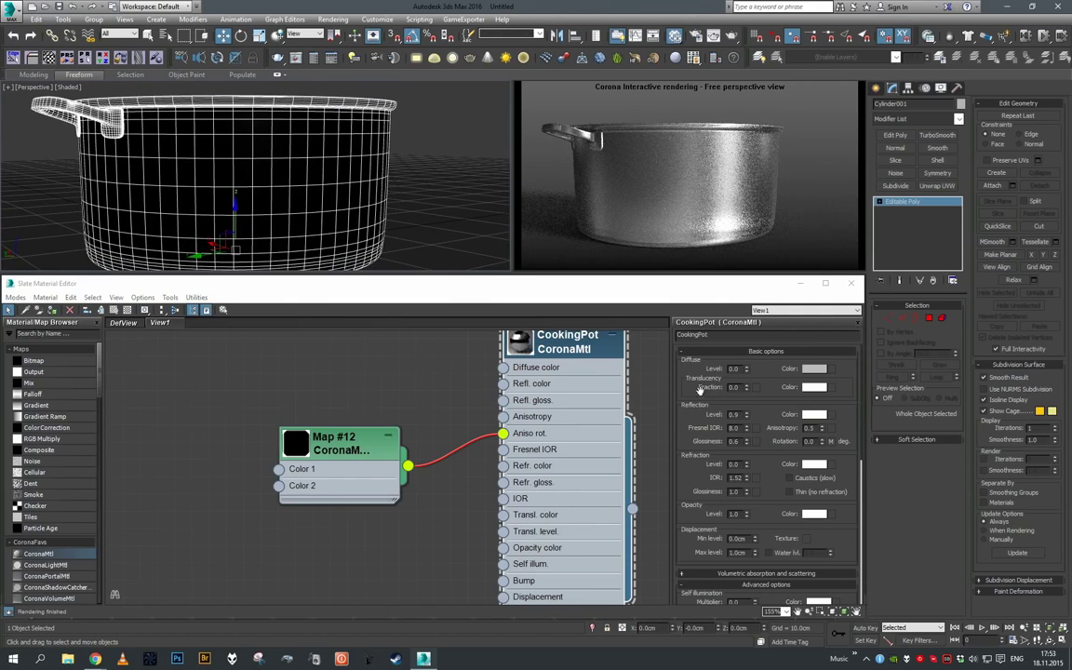
# Rotate the pot -90 degrees about the Y axis and raise it to about 19.4 cm so its inside bottom faces the view
pyautogui.doubleClick(327, 469)
pyautogui.moveTo(442, 439); pyautogui.dragTo(493, 428, button='middle')
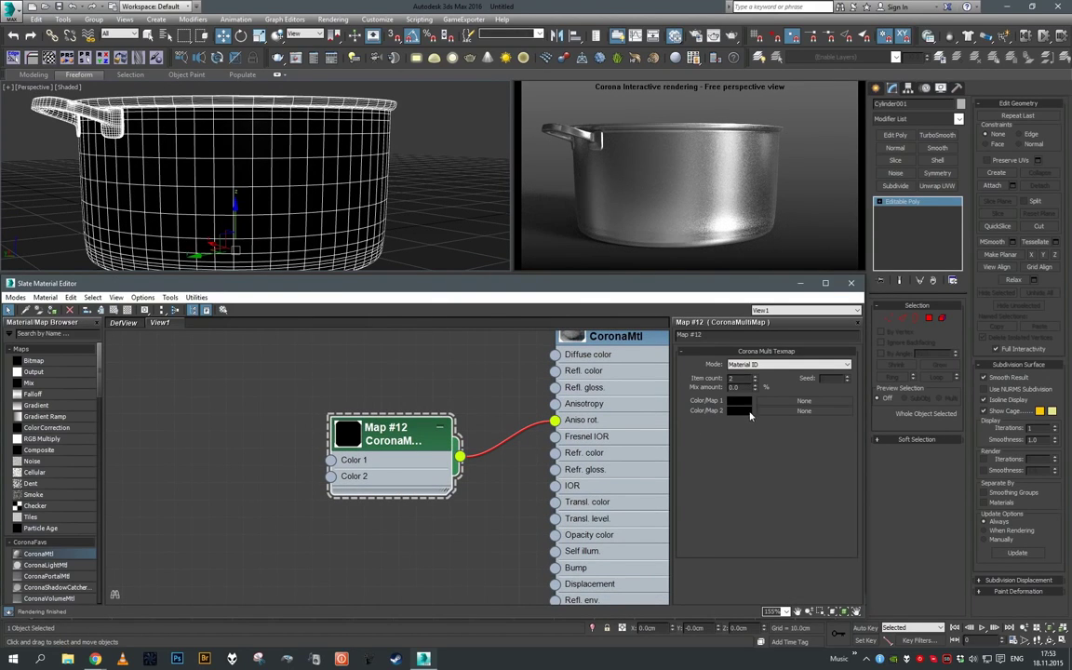
pyautogui.scroll(-3, 380, 207)
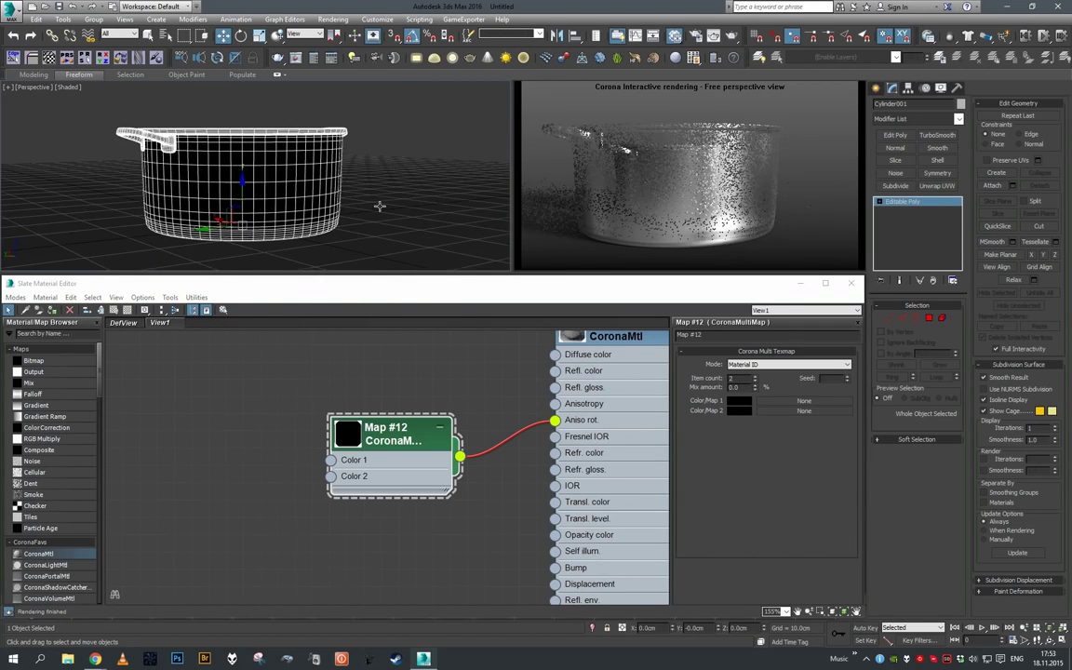
pyautogui.keyDown('alt'); pyautogui.moveTo(377, 208); pyautogui.dragTo(276, 206, button='middle'); pyautogui.keyUp('alt')
pyautogui.press('e')
pyautogui.moveTo(253, 173); pyautogui.dragTo(287, 240)
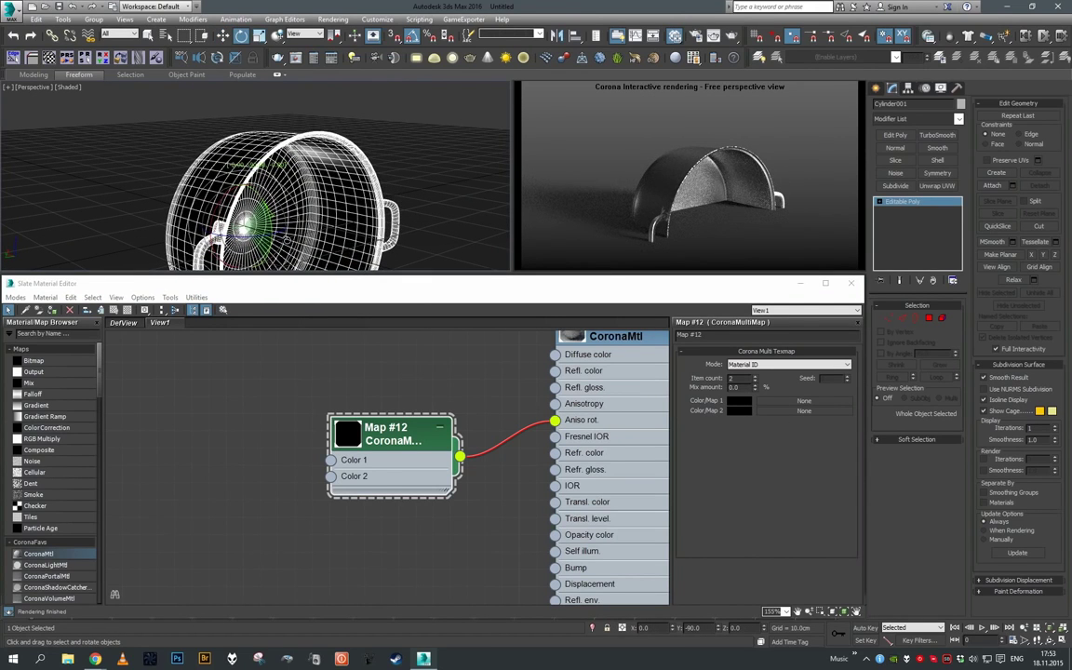
pyautogui.press('w')
pyautogui.moveTo(247, 189); pyautogui.dragTo(249, 121)
pyautogui.scroll(-4, 249, 114)
# Add a Gradient Ramp map beside the CoronaMultiMap and set its gradient type to Spiral
pyautogui.moveTo(218, 416); pyautogui.dragTo(338, 403, button='middle')
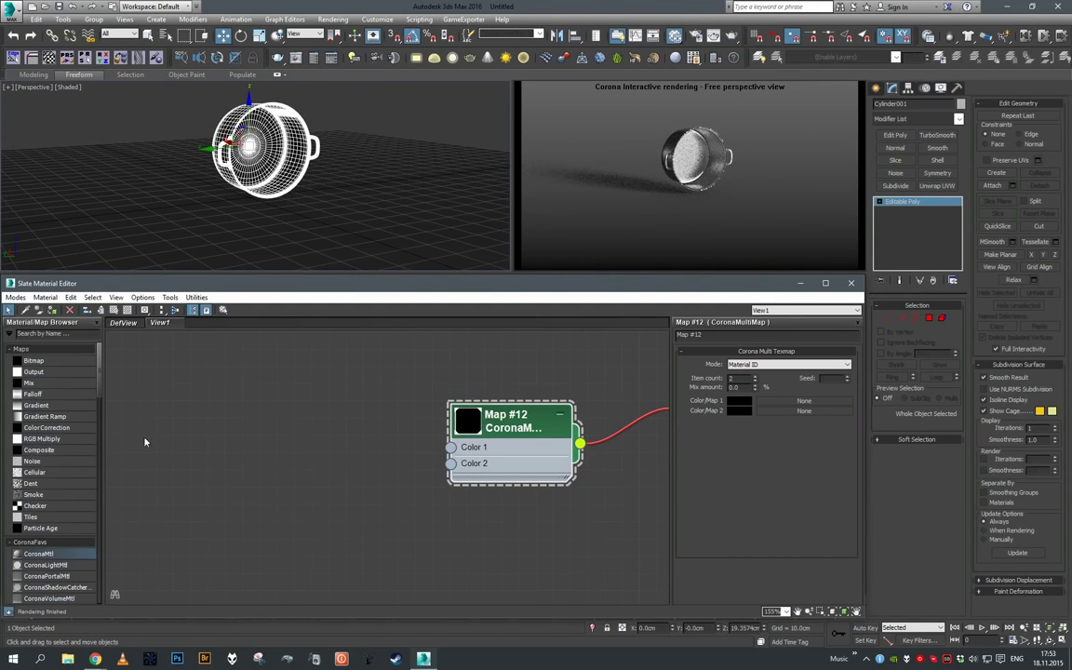
pyautogui.moveTo(72, 419); pyautogui.dragTo(357, 423)
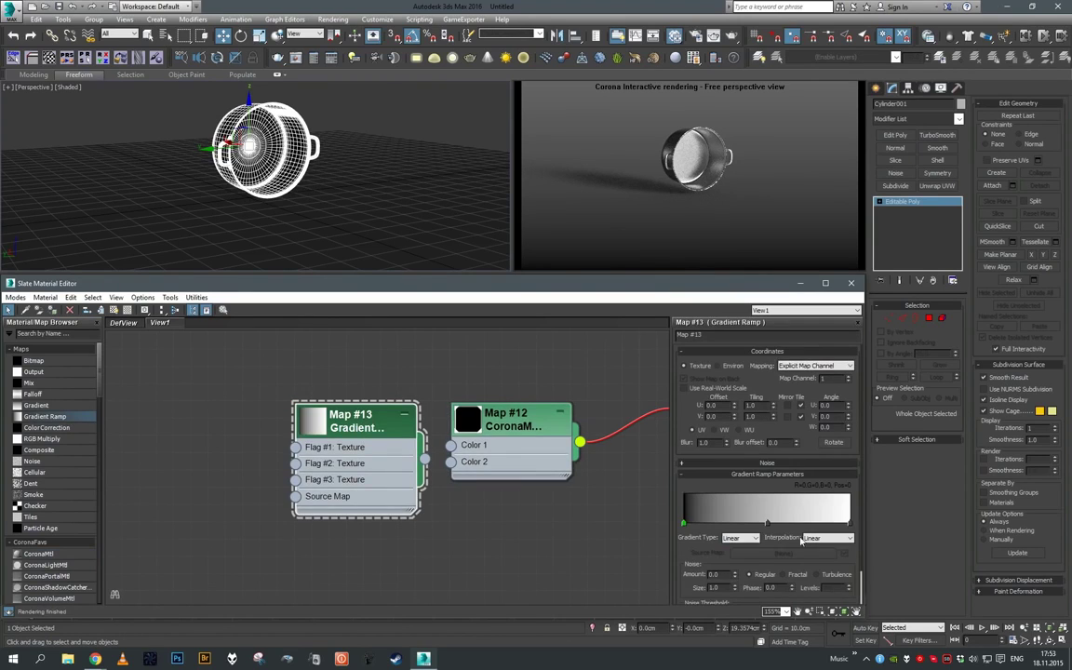
pyautogui.click(738, 544)
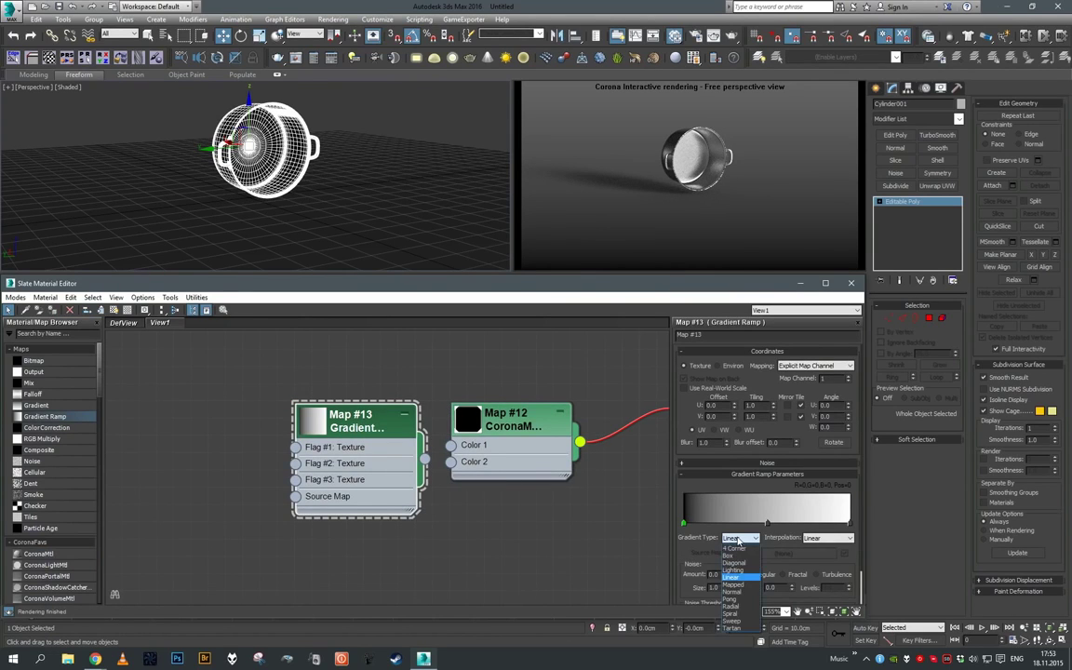
pyautogui.click(741, 617)
# Collapse the Gradient Ramp node and connect it to Color 2 of the CoronaMultiMap
pyautogui.moveTo(504, 468); pyautogui.dragTo(479, 468, button='middle')
pyautogui.scroll(1, 474, 467)
pyautogui.moveTo(357, 466); pyautogui.dragTo(319, 466)
pyautogui.click(334, 411)
pyautogui.moveTo(334, 416); pyautogui.dragTo(423, 462)
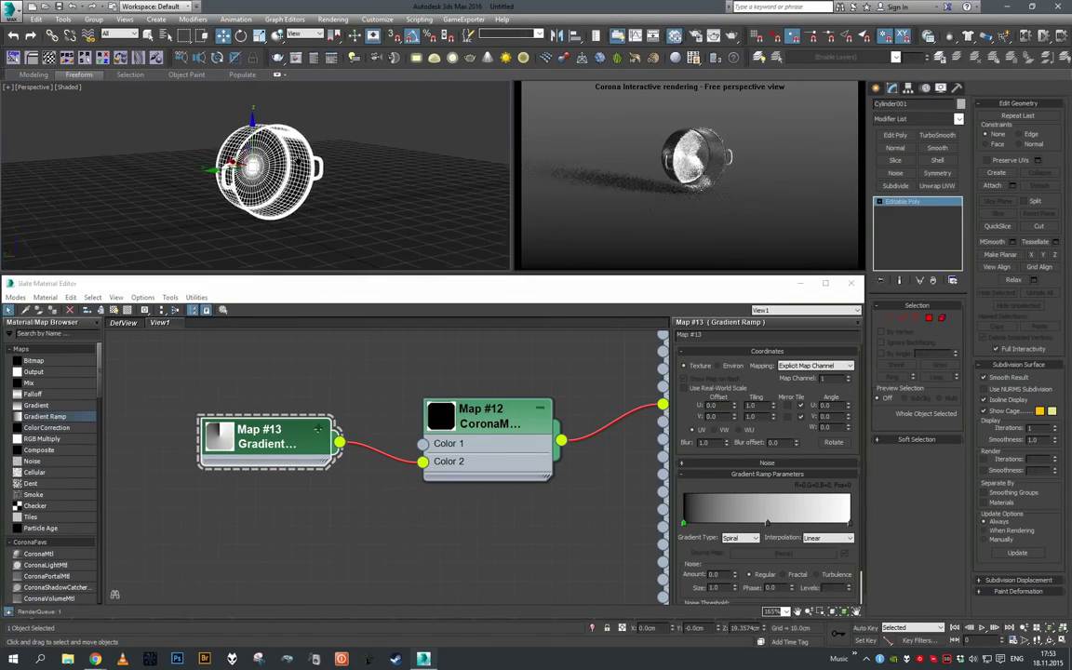
pyautogui.scroll(4, 278, 162)
pyautogui.keyDown('alt'); pyautogui.moveTo(305, 169); pyautogui.dragTo(332, 140, button='middle'); pyautogui.keyUp('alt')
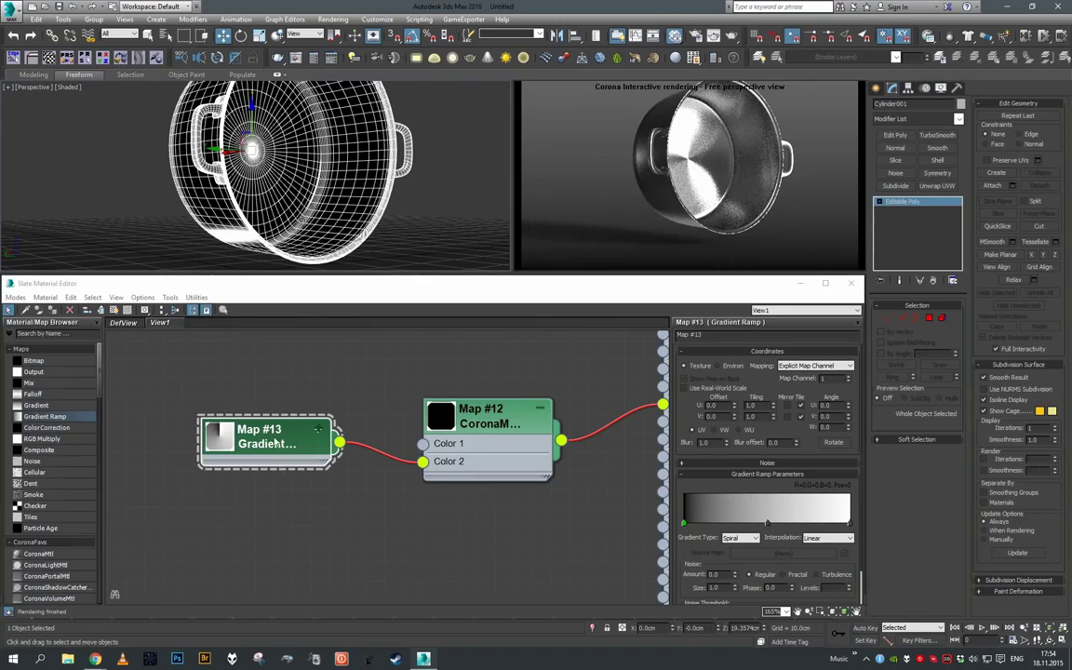
# Move the Gradient Ramp node farther from the CoronaMultiMap to make room between them
pyautogui.moveTo(277, 444); pyautogui.dragTo(186, 481)
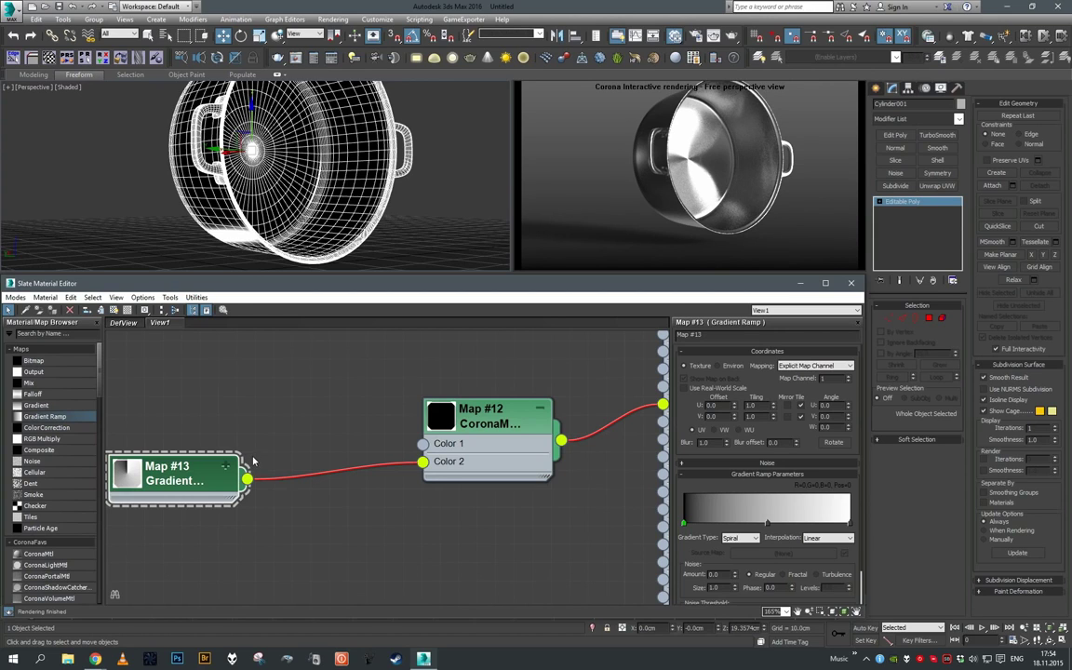
pyautogui.scroll(-1, 180, 485)
pyautogui.moveTo(179, 484); pyautogui.dragTo(328, 456, button='middle')
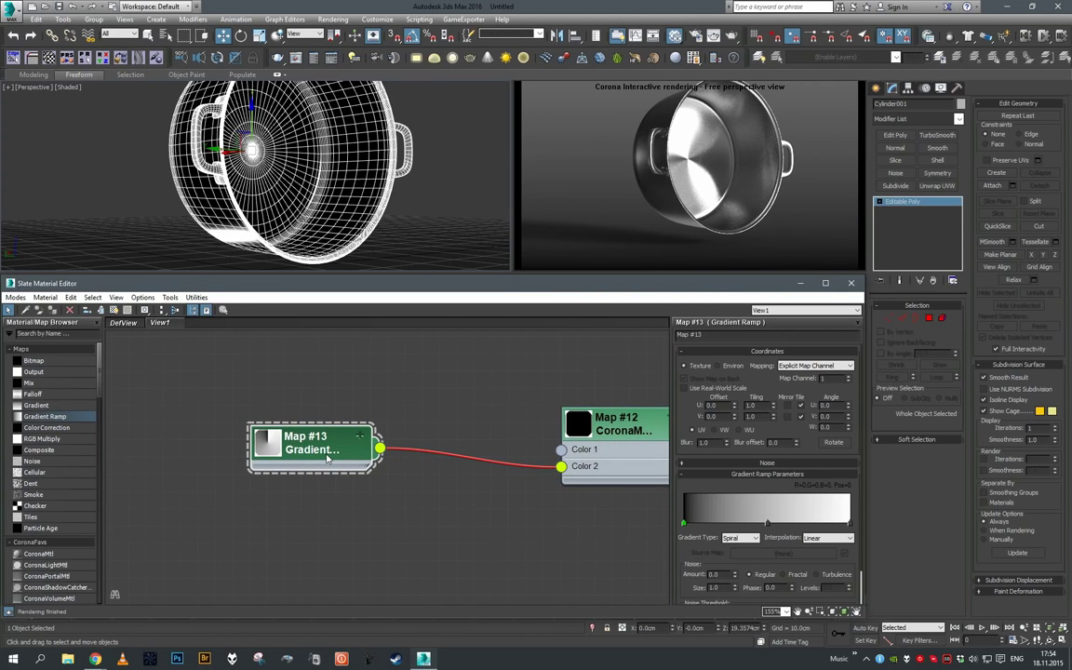
# Insert a ColorCorrection map into the connection between the Gradient Ramp and Color 2 of the CoronaMultiMap and show its parameters
pyautogui.moveTo(333, 452); pyautogui.dragTo(323, 481)
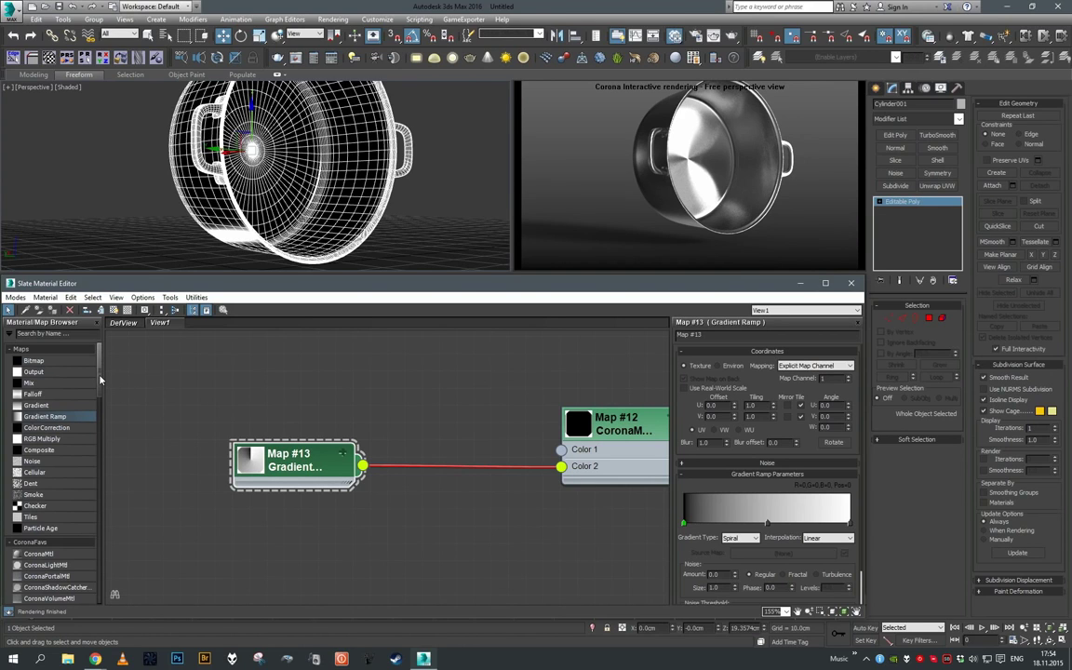
pyautogui.moveTo(70, 430); pyautogui.dragTo(465, 466)
pyautogui.doubleClick(521, 473)
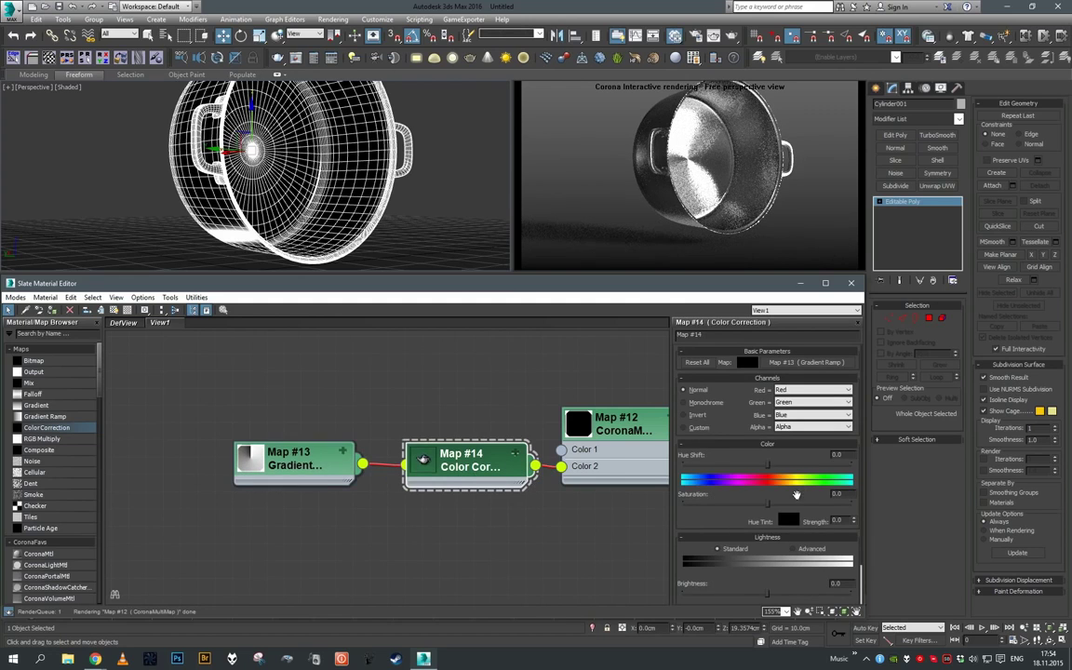
# Switch the Color Correction's lightness to Advanced and set the RGB gamma/contrast to 0.455
pyautogui.scroll(-2, 742, 539)
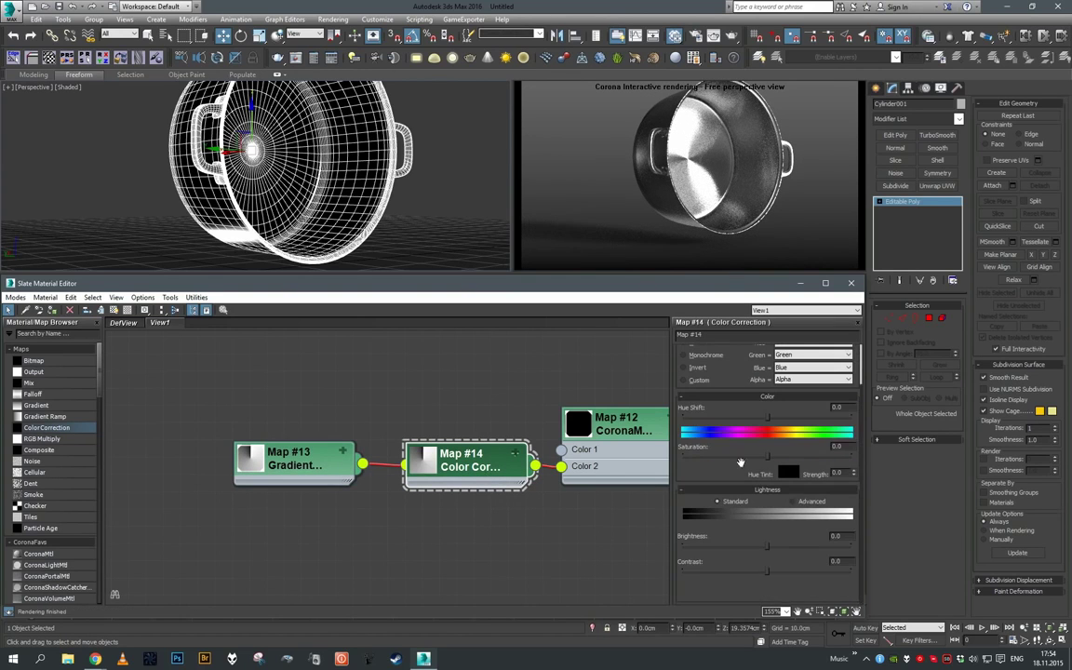
pyautogui.click(794, 501)
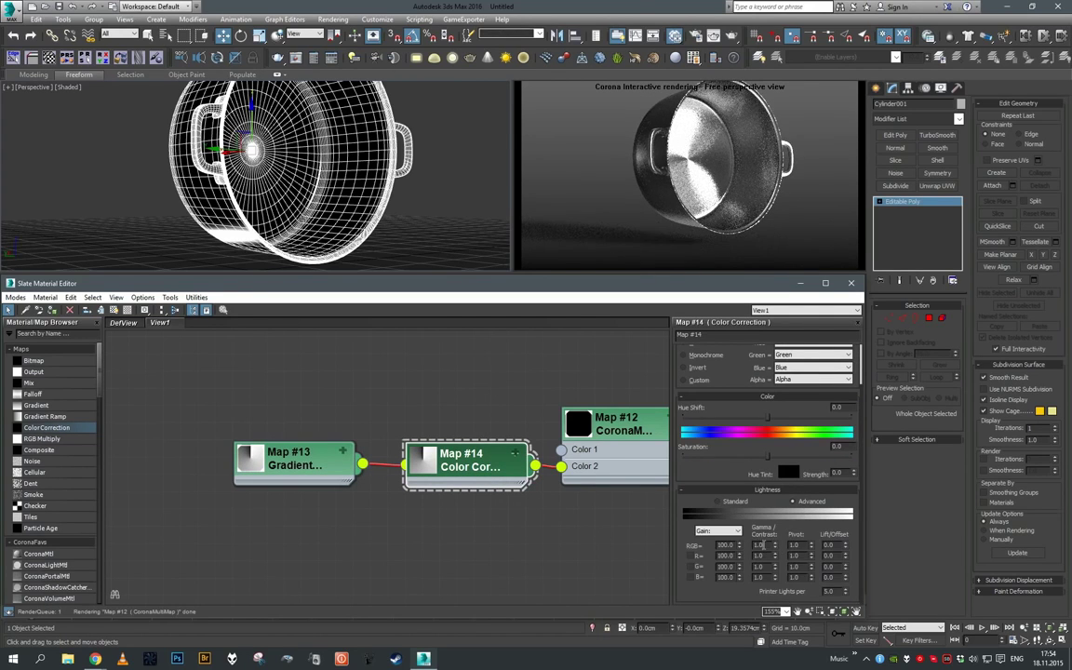
pyautogui.doubleClick(762, 546)
pyautogui.write('.')
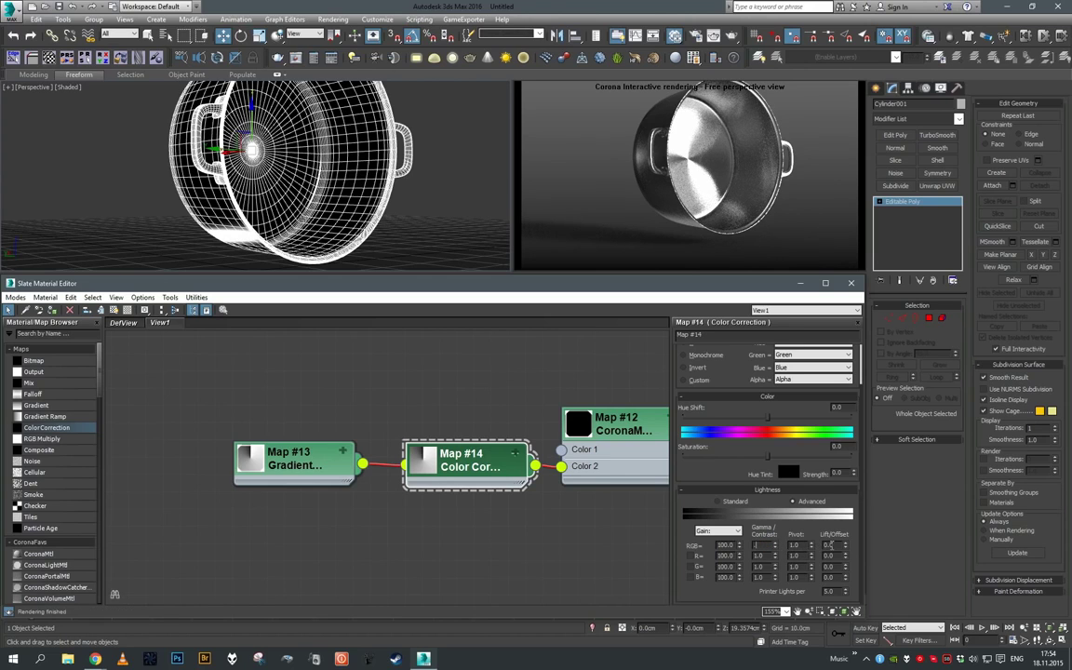
pyautogui.write('455')
pyautogui.press('Return')
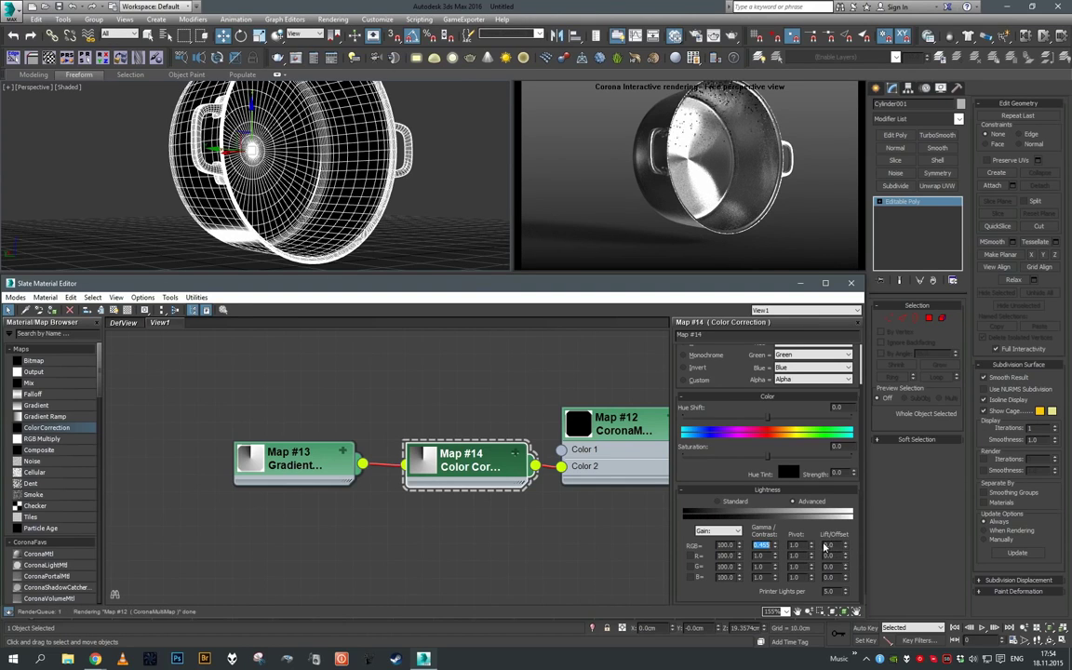
# Rotate the pot to 180 degrees about X, keeping Y at -90, so its outer bottom catches the light, and view the bottom
pyautogui.keyDown('alt'); pyautogui.moveTo(318, 157); pyautogui.dragTo(200, 197, button='middle'); pyautogui.keyUp('alt')
pyautogui.scroll(-2, 353, 198)
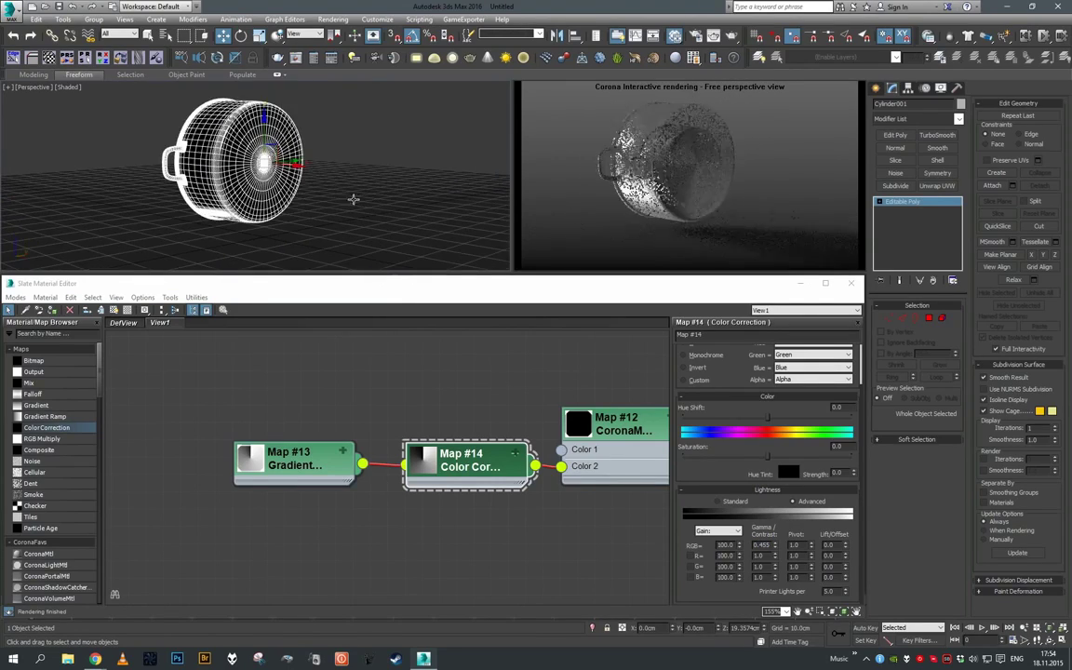
pyautogui.press('e')
pyautogui.moveTo(266, 168); pyautogui.dragTo(368, 167)
pyautogui.keyDown('alt'); pyautogui.moveTo(281, 166); pyautogui.dragTo(349, 158, button='middle'); pyautogui.keyUp('alt')
pyautogui.scroll(3, 350, 155)
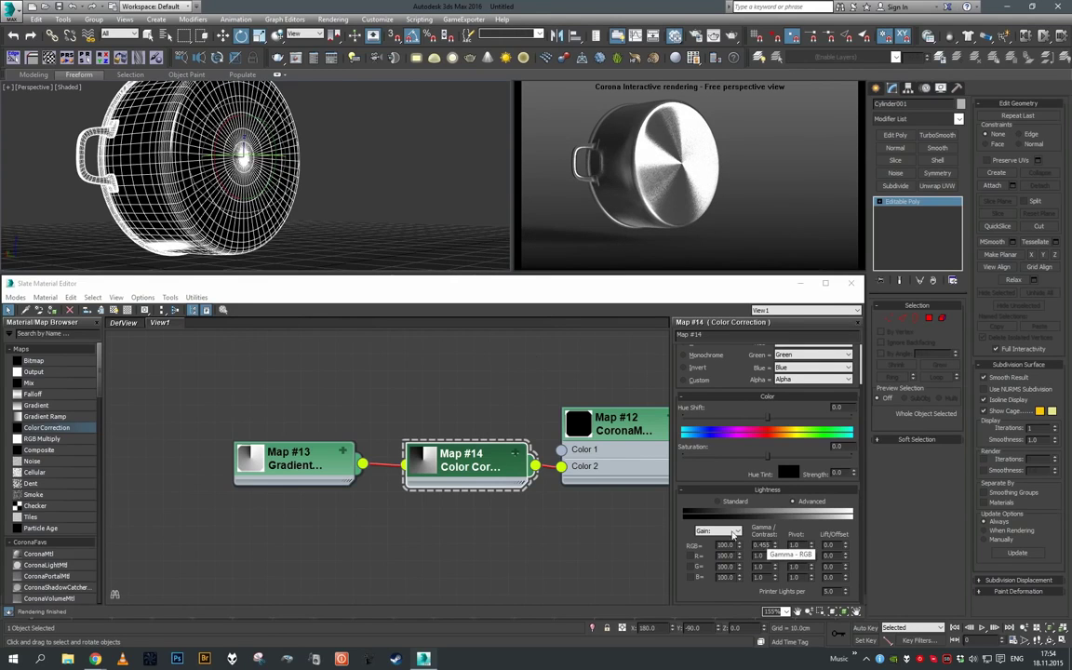
pyautogui.keyDown('alt'); pyautogui.moveTo(346, 158); pyautogui.dragTo(352, 183, button='middle'); pyautogui.keyUp('alt')
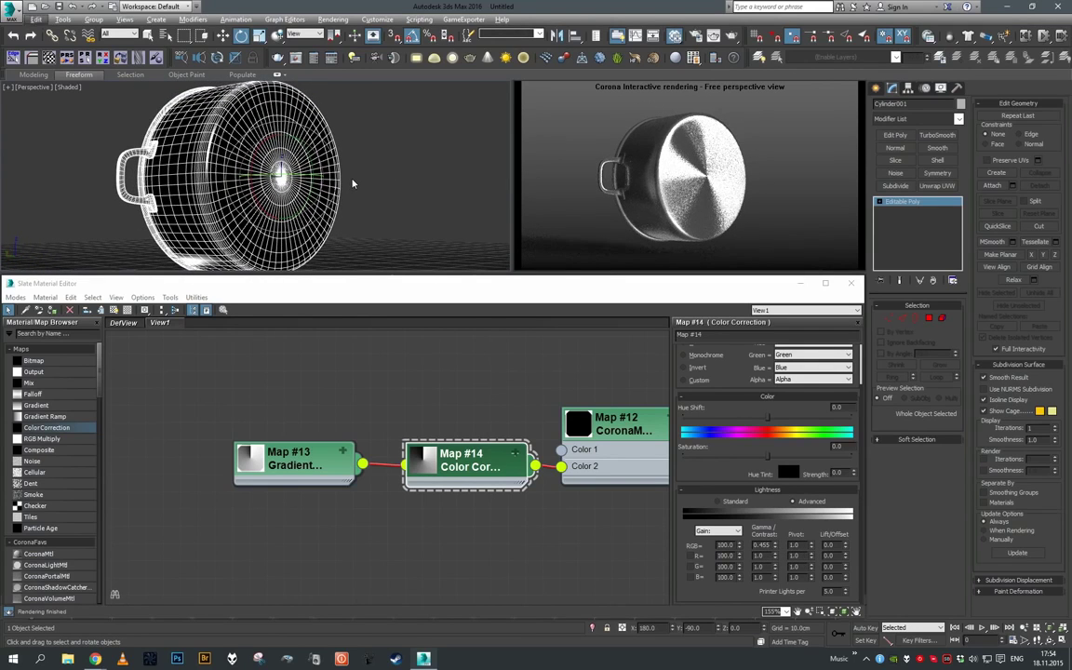
# Try an RGB gamma of 1.0 in the Color Correction to compare the bottom's highlights, and restore it to 0.455
pyautogui.doubleClick(763, 546)
pyautogui.write('1')
pyautogui.press('Return')
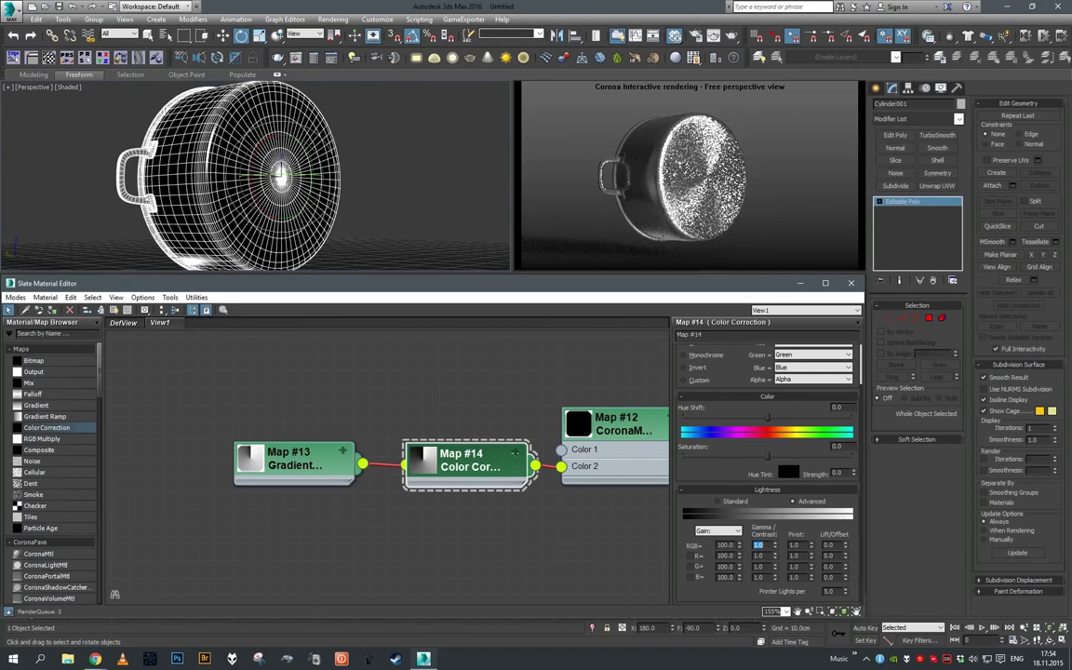
pyautogui.keyDown('alt'); pyautogui.moveTo(363, 183); pyautogui.dragTo(406, 198, button='middle'); pyautogui.keyUp('alt')
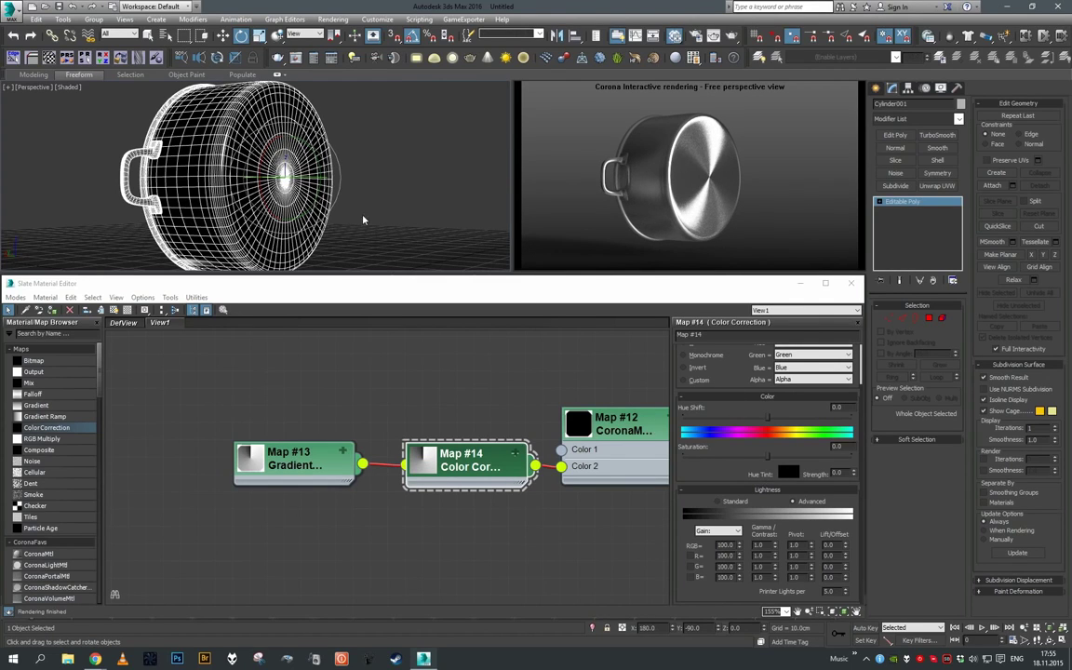
pyautogui.doubleClick(761, 545)
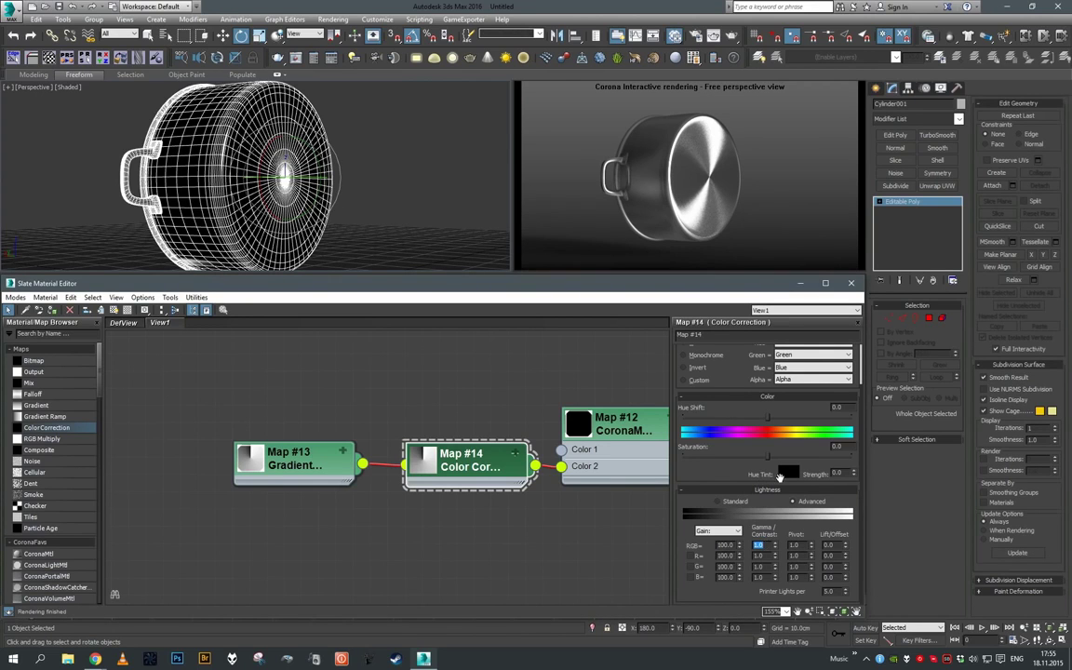
pyautogui.write('0.455')
pyautogui.press('Return')
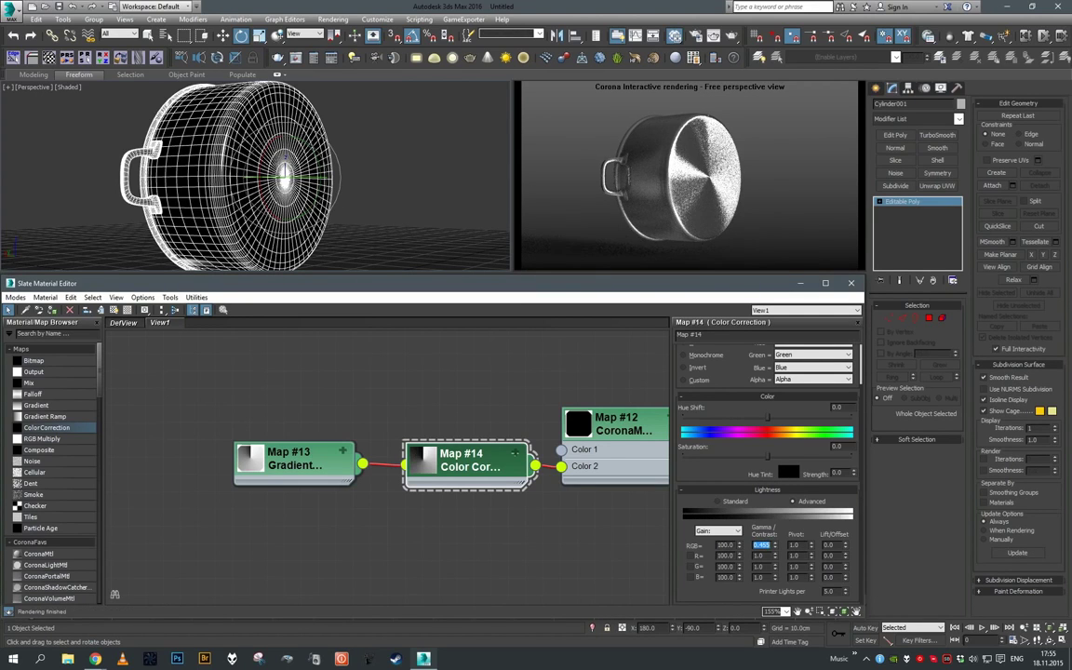
# Rotate the pot back upright to 0 degrees on all axes and reset its Z position to 0 cm
pyautogui.keyDown('alt'); pyautogui.moveTo(349, 152); pyautogui.dragTo(382, 176, button='middle'); pyautogui.keyUp('alt')
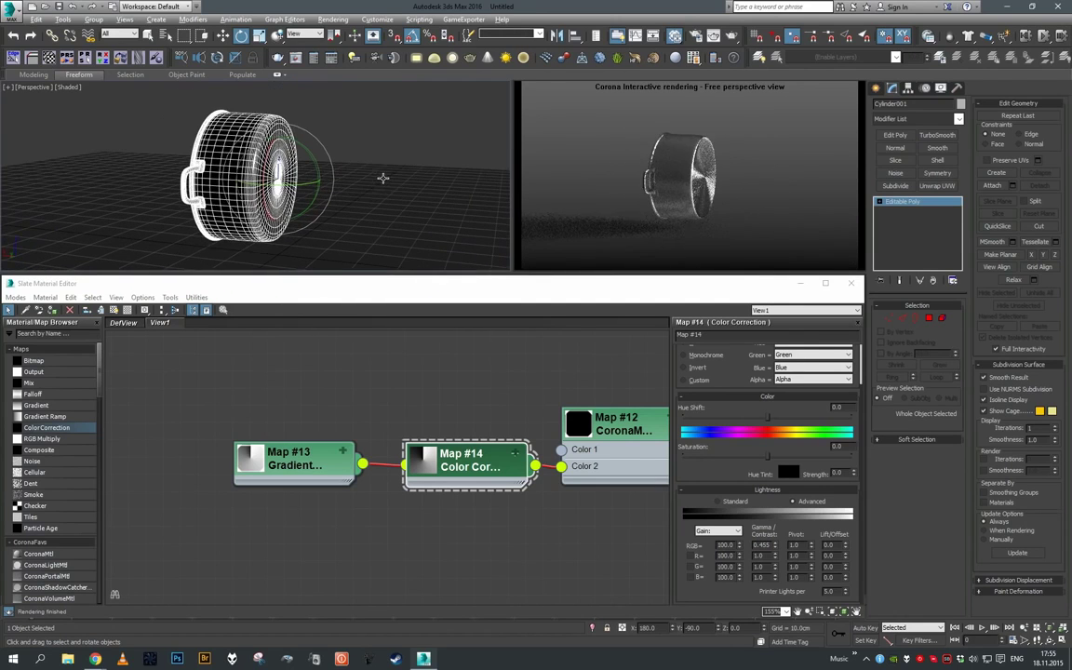
pyautogui.moveTo(317, 162); pyautogui.dragTo(343, 199)
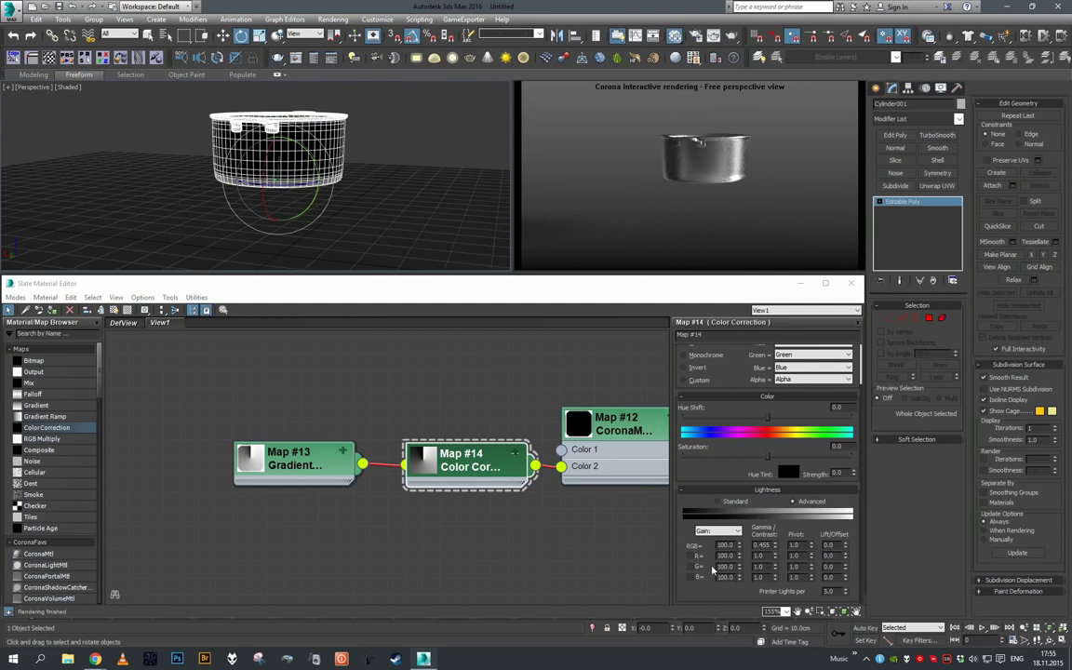
pyautogui.moveTo(437, 237); pyautogui.dragTo(438, 256, button='middle')
pyautogui.press('w')
pyautogui.rightClick(762, 626)
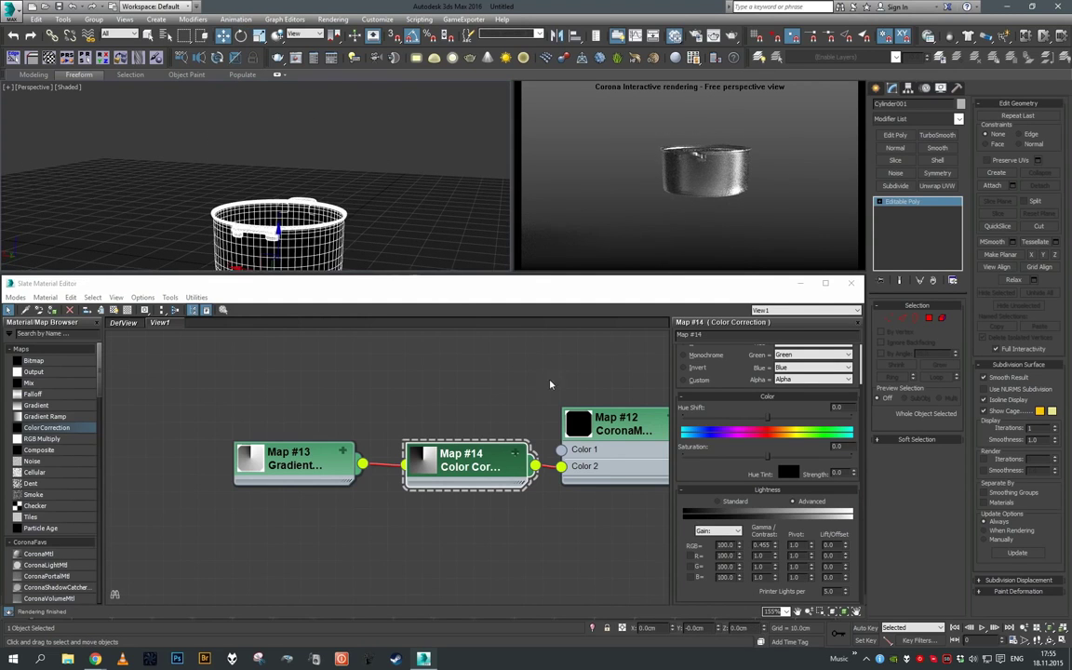
pyautogui.press('z')
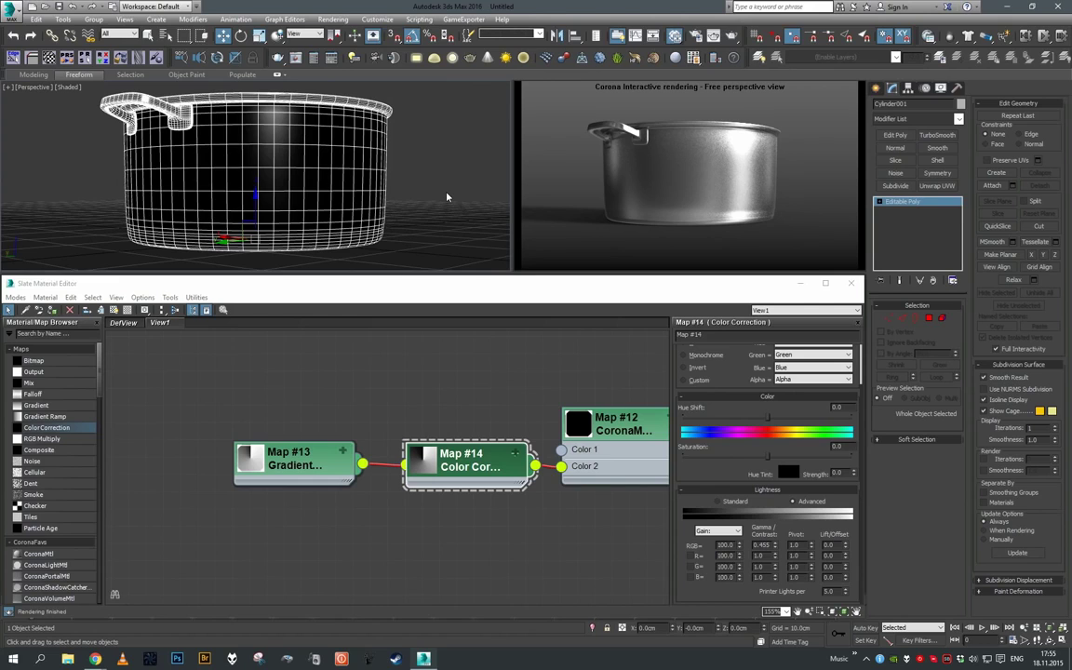
# Inspect the pot's side, duplicate the CoronaMultiMap above the original, and delete the copy's connection from the Color Correction
pyautogui.moveTo(543, 407); pyautogui.dragTo(294, 430, button='middle')
pyautogui.scroll(-1, 469, 422)
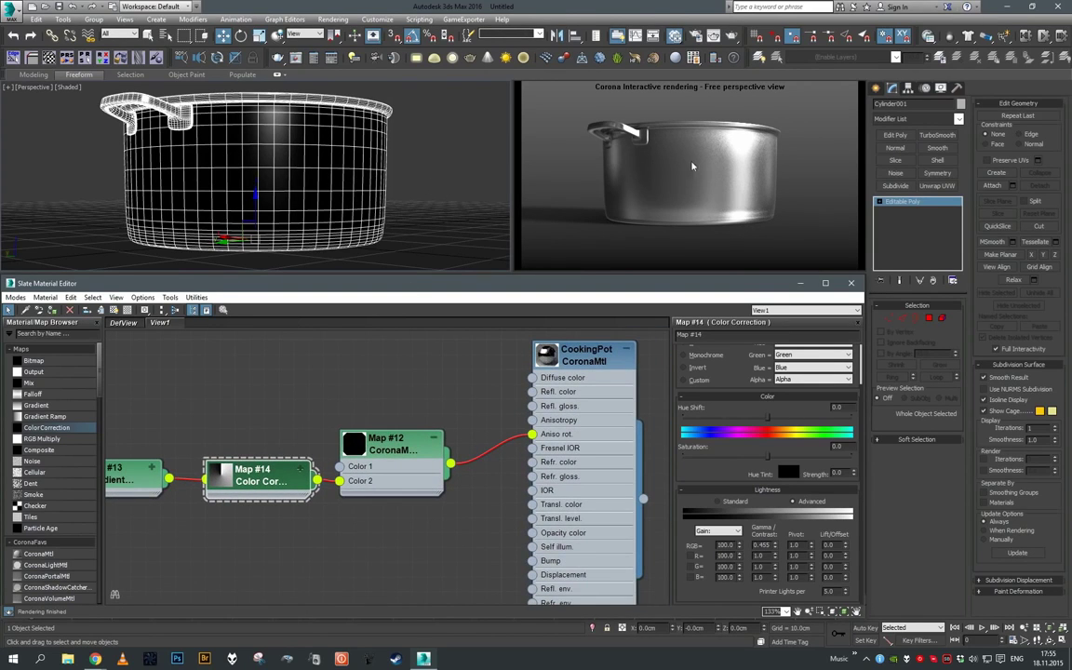
pyautogui.scroll(3, 370, 164)
pyautogui.keyDown('alt'); pyautogui.moveTo(374, 165); pyautogui.dragTo(361, 175, button='middle'); pyautogui.keyUp('alt')
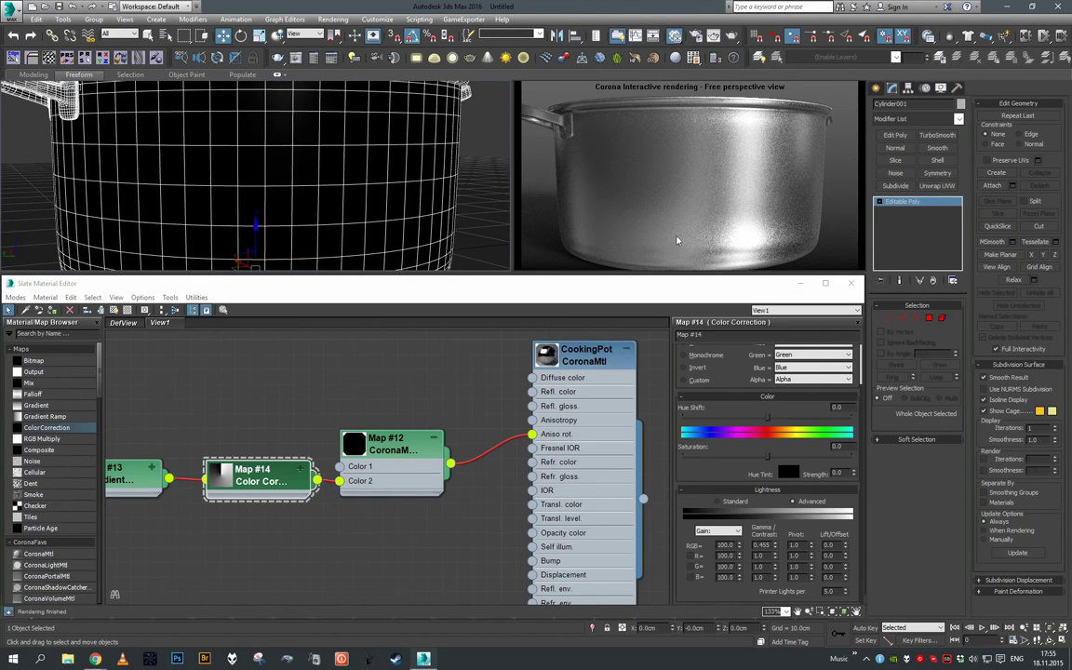
pyautogui.scroll(-5, 383, 389)
pyautogui.scroll(2, 395, 389)
pyautogui.moveTo(424, 391)
pyautogui.mouseDown(button='middle')
pyautogui.moveTo(498, 491)
pyautogui.moveTo(485, 405)
pyautogui.moveTo(494, 437)
pyautogui.mouseUp(button='middle')
pyautogui.scroll(1, 485, 405)
pyautogui.scroll(1, 494, 437)
pyautogui.keyDown('shift'); pyautogui.moveTo(470, 517); pyautogui.dragTo(484, 382); pyautogui.keyUp('shift')
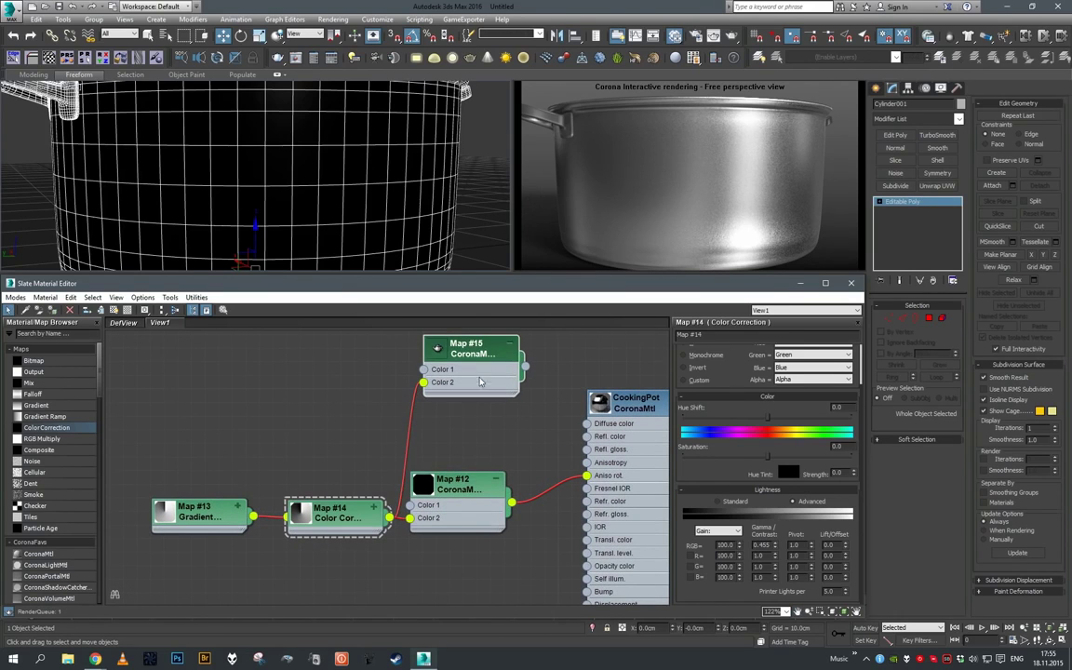
pyautogui.click(442, 473)
pyautogui.click(451, 455)
pyautogui.press('Delete')
# Show the duplicated CoronaMultiMap's parameters, place it above the original, and connect it to the CookingPot material's Refl. gloss. slot
pyautogui.moveTo(467, 370); pyautogui.dragTo(429, 418, button='middle')
pyautogui.doubleClick(460, 408)
pyautogui.moveTo(433, 429); pyautogui.dragTo(419, 470)
pyautogui.moveTo(485, 483); pyautogui.dragTo(468, 457, button='middle')
pyautogui.scroll(1, 479, 448)
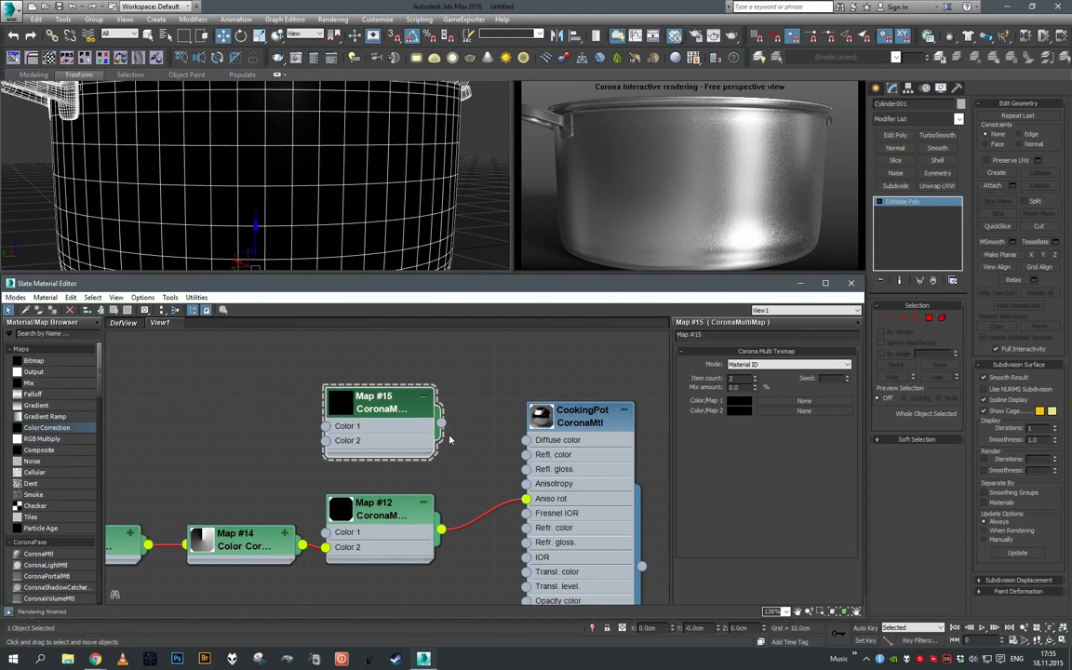
pyautogui.moveTo(145, 380); pyautogui.dragTo(319, 405, button='middle')
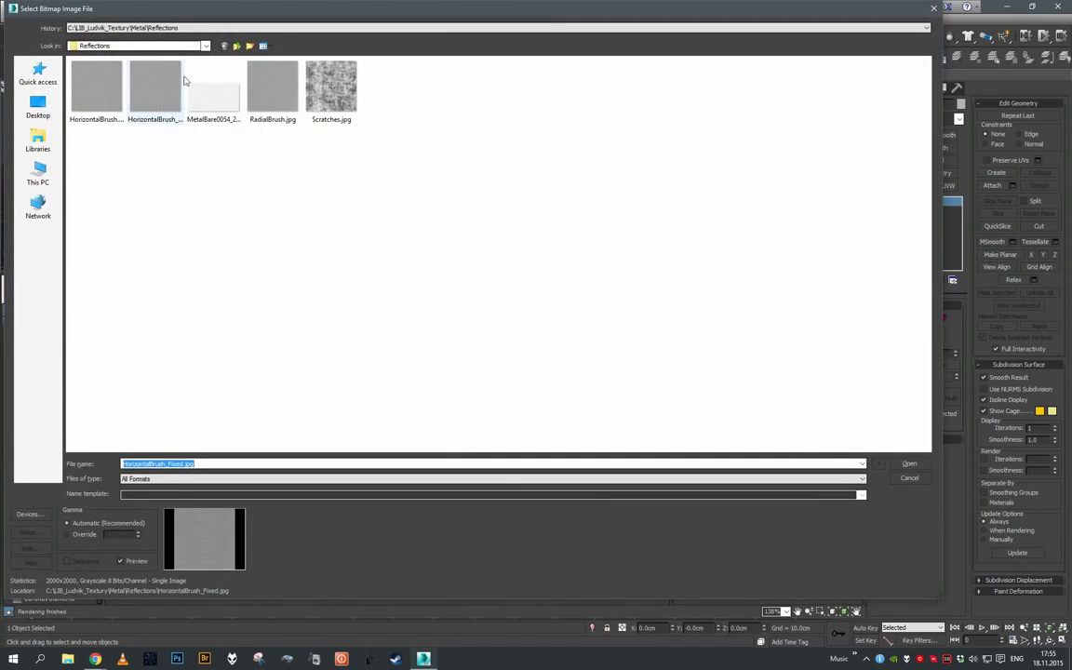
# Load HorizontalBrush_Fixed.jpg into a new Bitmap map and view the image at full size
pyautogui.click(97, 87)
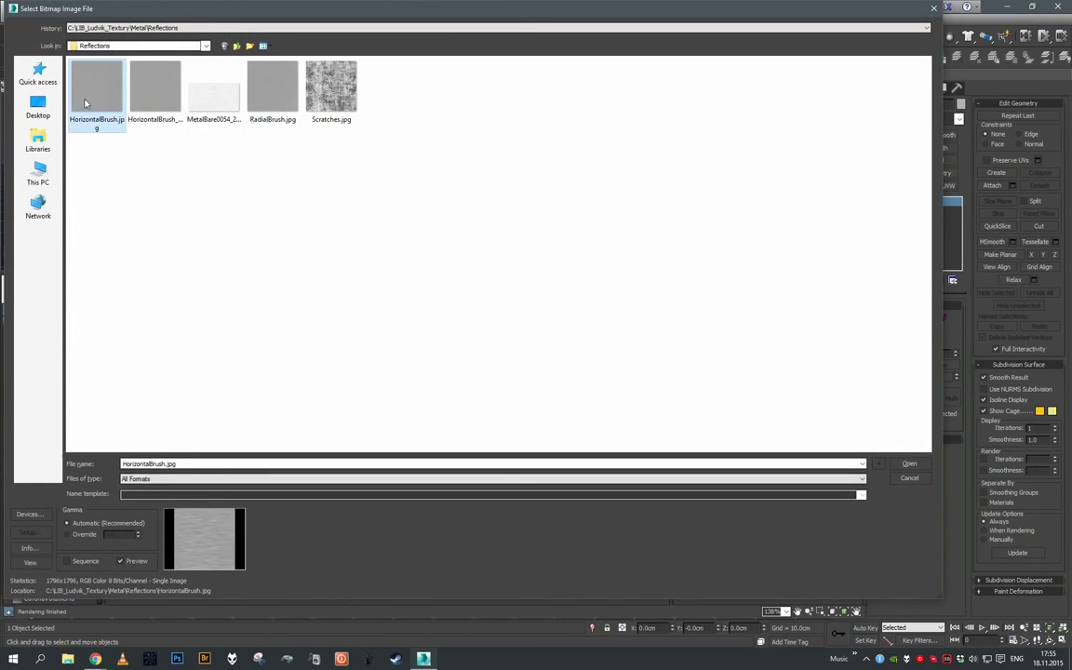
pyautogui.click(161, 96)
pyautogui.doubleClick(161, 96)
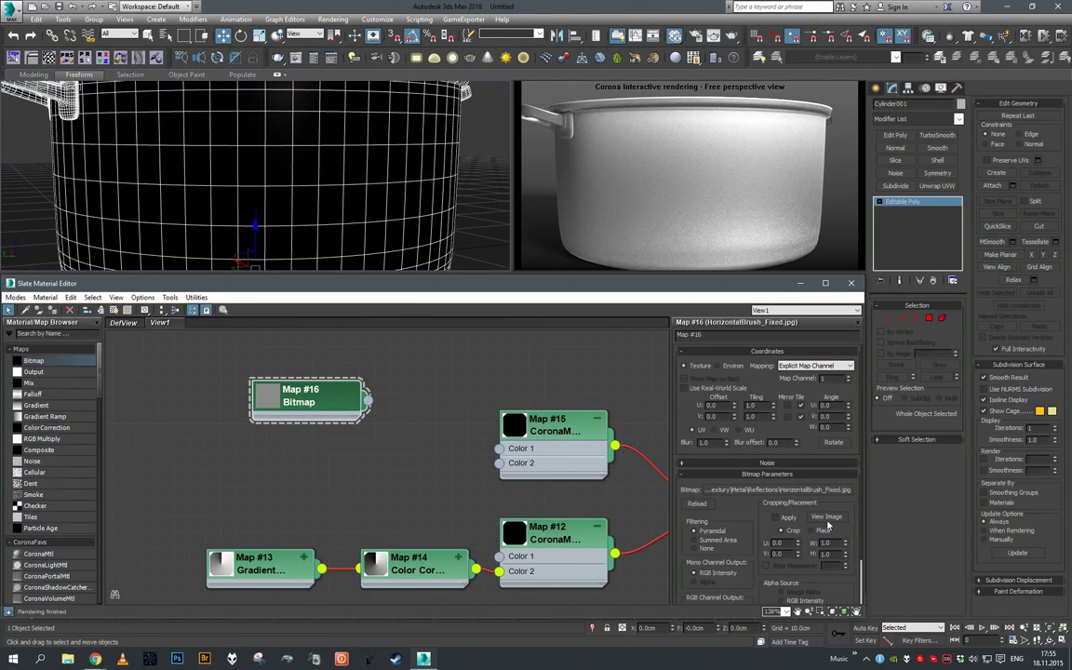
pyautogui.click(829, 517)
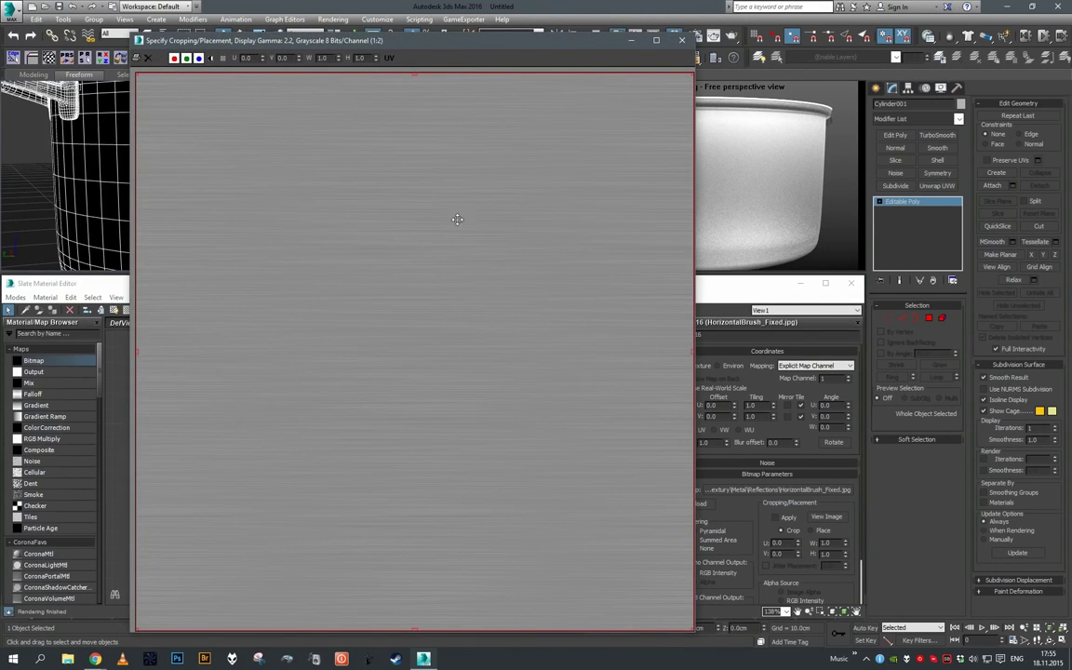
pyautogui.click(682, 40)
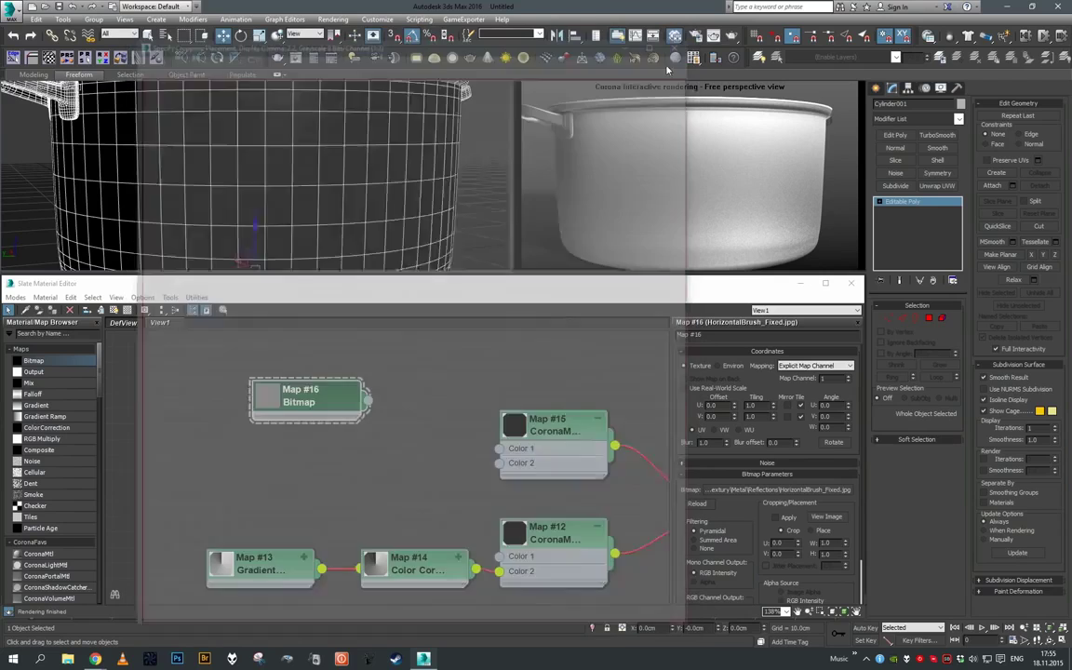
# Move the brushed Bitmap node next to the glossiness CoronaMultiMap and connect it to Color 1
pyautogui.moveTo(364, 504); pyautogui.dragTo(273, 499, button='middle')
pyautogui.scroll(1, 285, 465)
pyautogui.moveTo(234, 412); pyautogui.dragTo(299, 454)
pyautogui.moveTo(300, 454); pyautogui.dragTo(282, 426, button='middle')
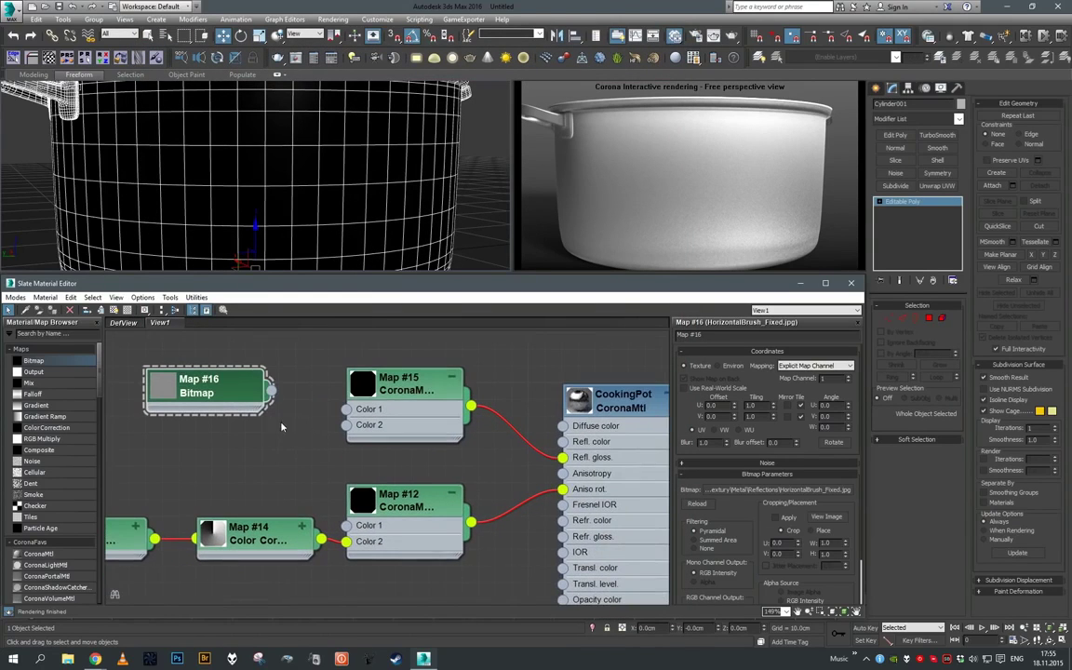
pyautogui.moveTo(358, 416); pyautogui.dragTo(348, 411)
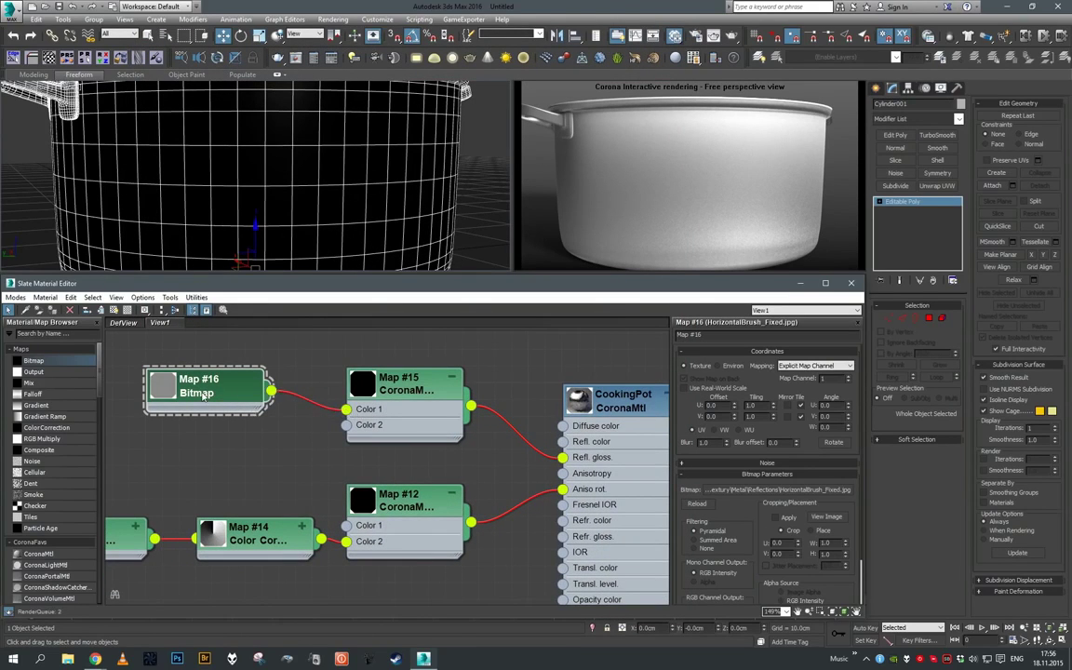
# Show the brushed bitmap on the pot in the viewport and set its U tiling to 2.0 and blur to 0.1
pyautogui.scroll(-5, 299, 190)
pyautogui.scroll(6, 299, 191)
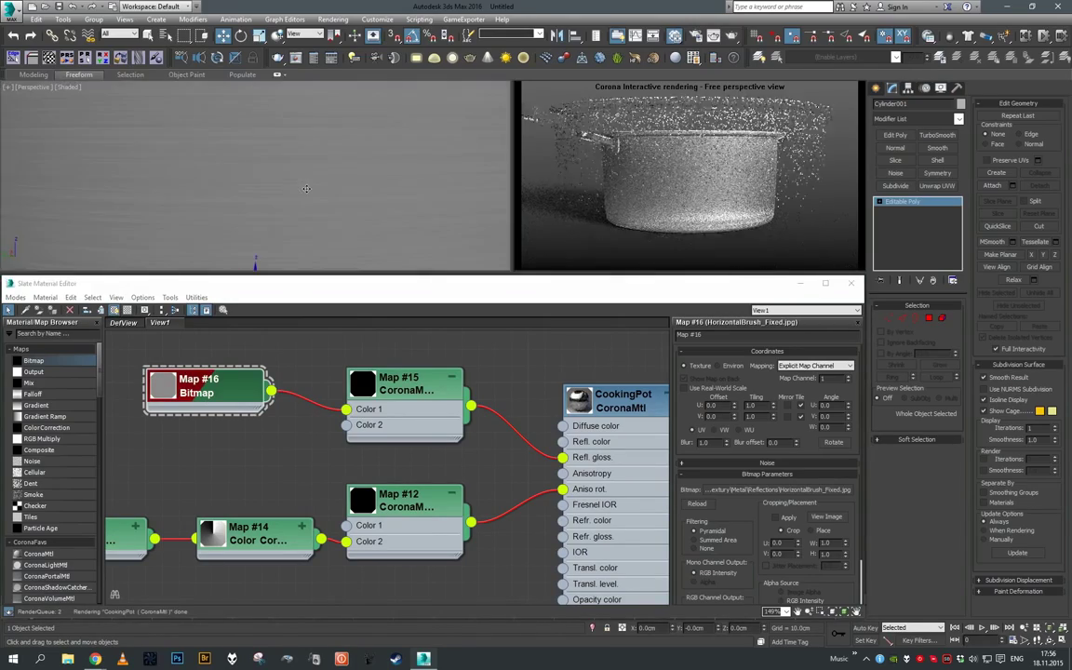
pyautogui.click(223, 388)
pyautogui.doubleClick(759, 406)
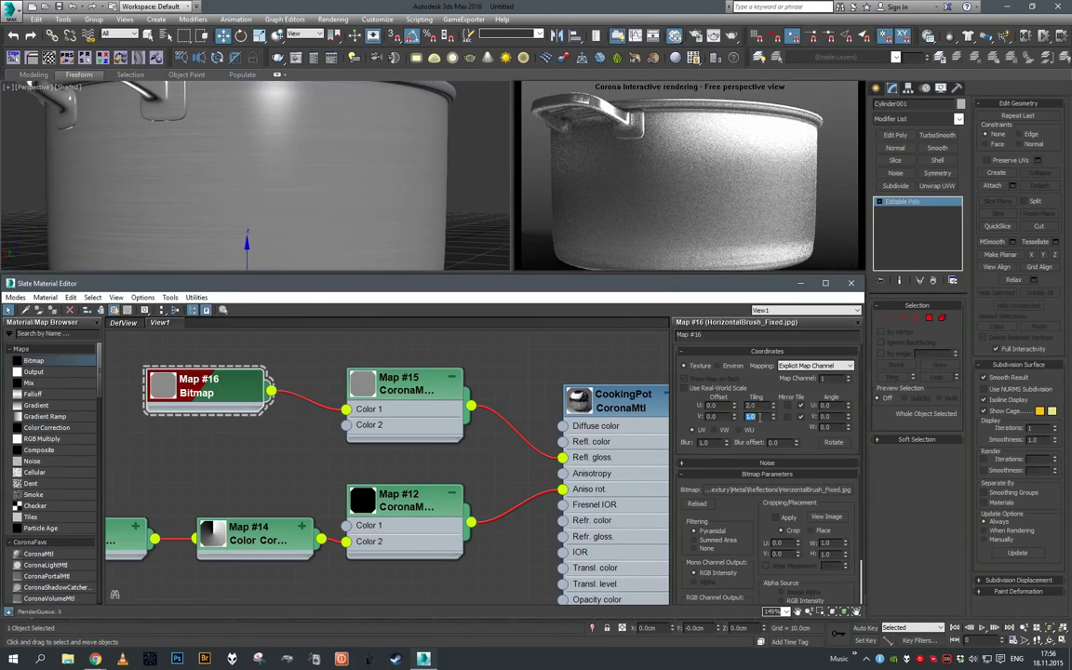
pyautogui.write('2')
pyautogui.press('Tab')
pyautogui.scroll(-2, 744, 362)
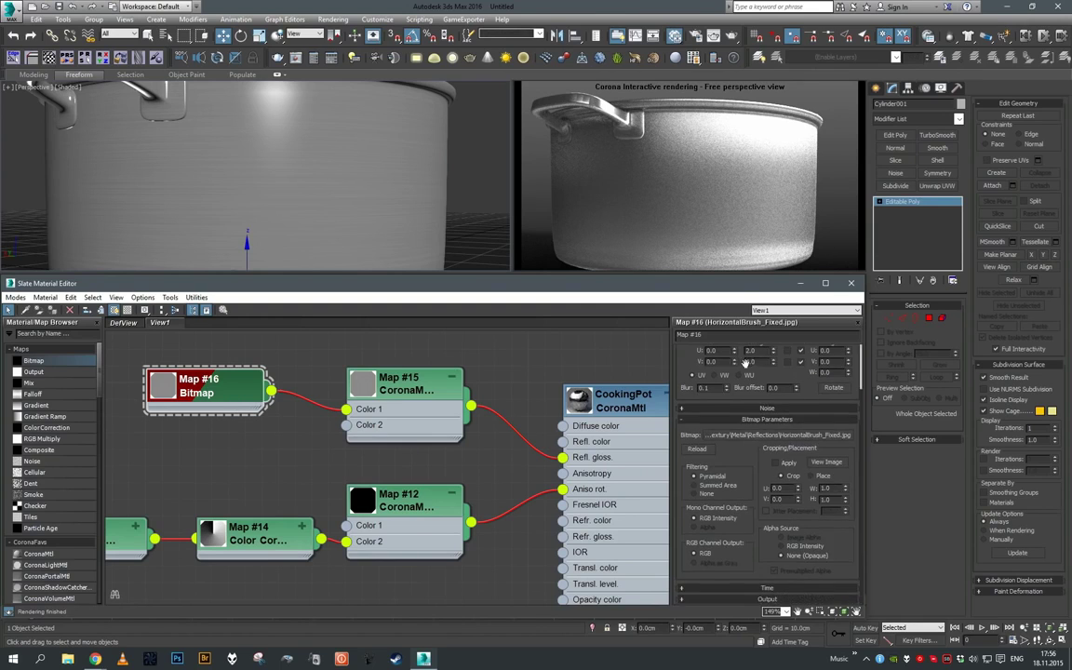
# Try an output RGB Level of 3.0 on the brushed bitmap, and settle on 2.5
pyautogui.click(794, 600)
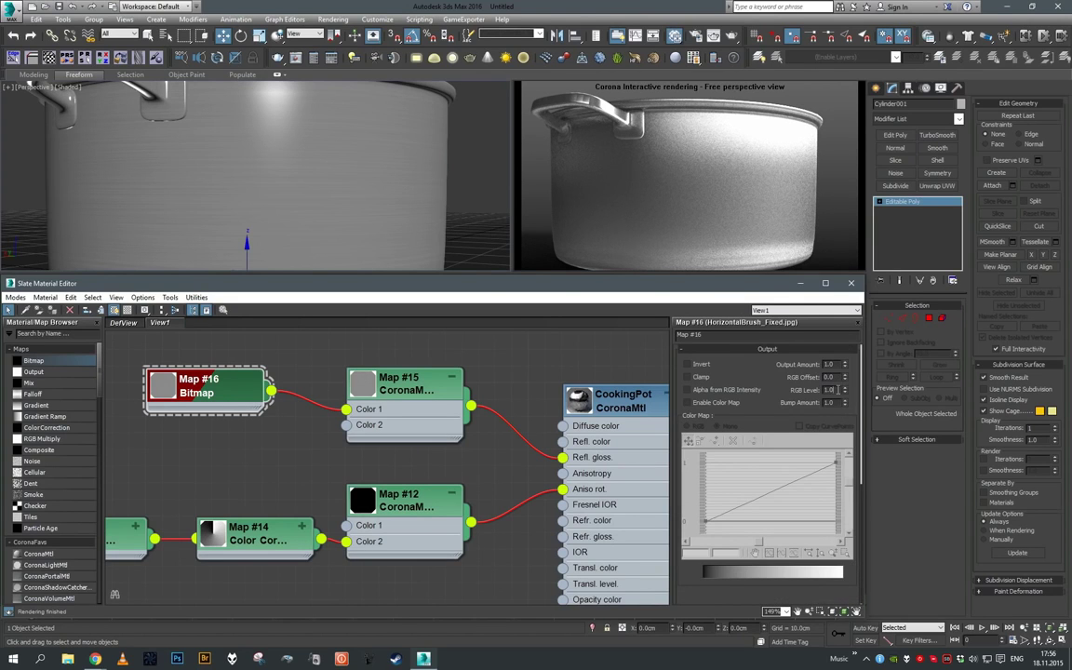
pyautogui.write('3')
pyautogui.press('Return')
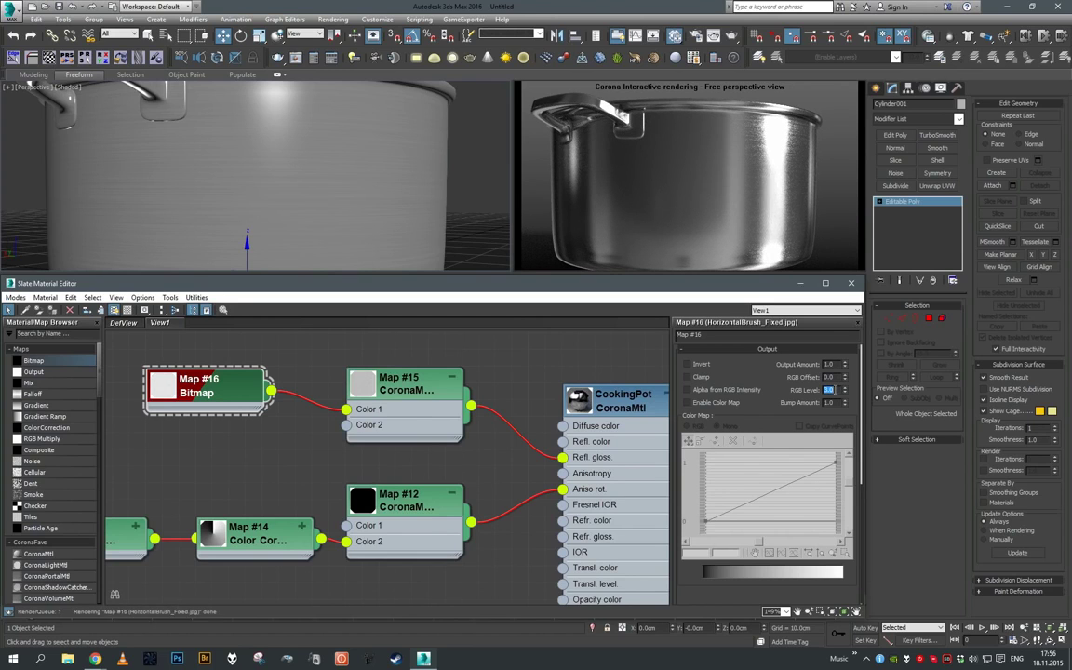
pyautogui.write('2.5')
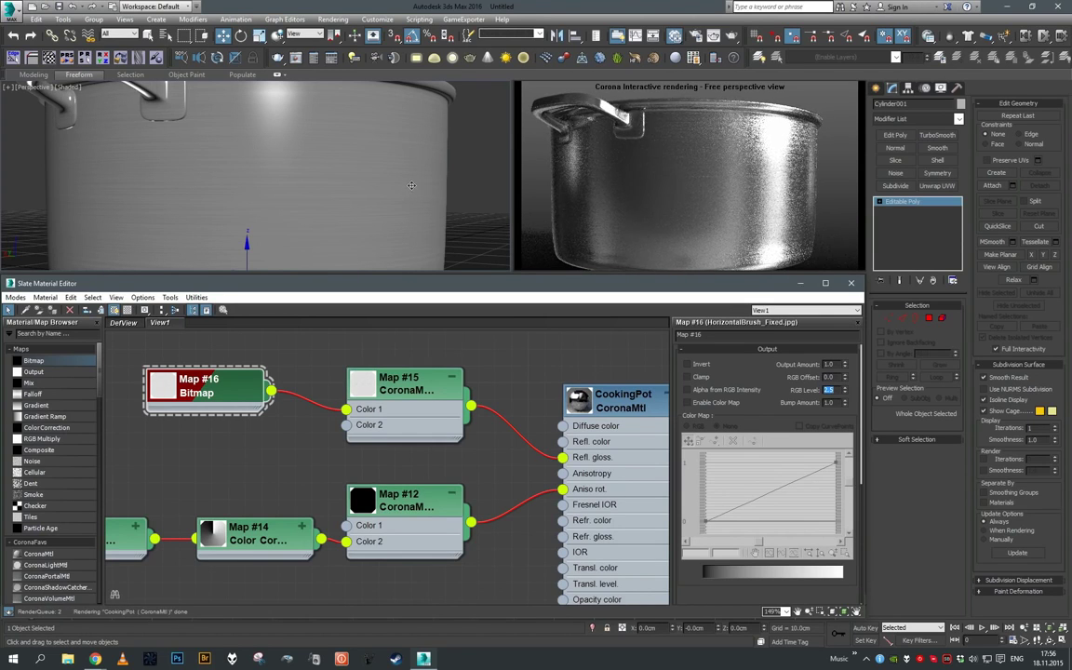
pyautogui.moveTo(402, 193)
pyautogui.keyDown('alt'); pyautogui.mouseDown(button='middle')
pyautogui.moveTo(405, 179)
pyautogui.moveTo(388, 185)
pyautogui.mouseUp(button='middle'); pyautogui.keyUp('alt')
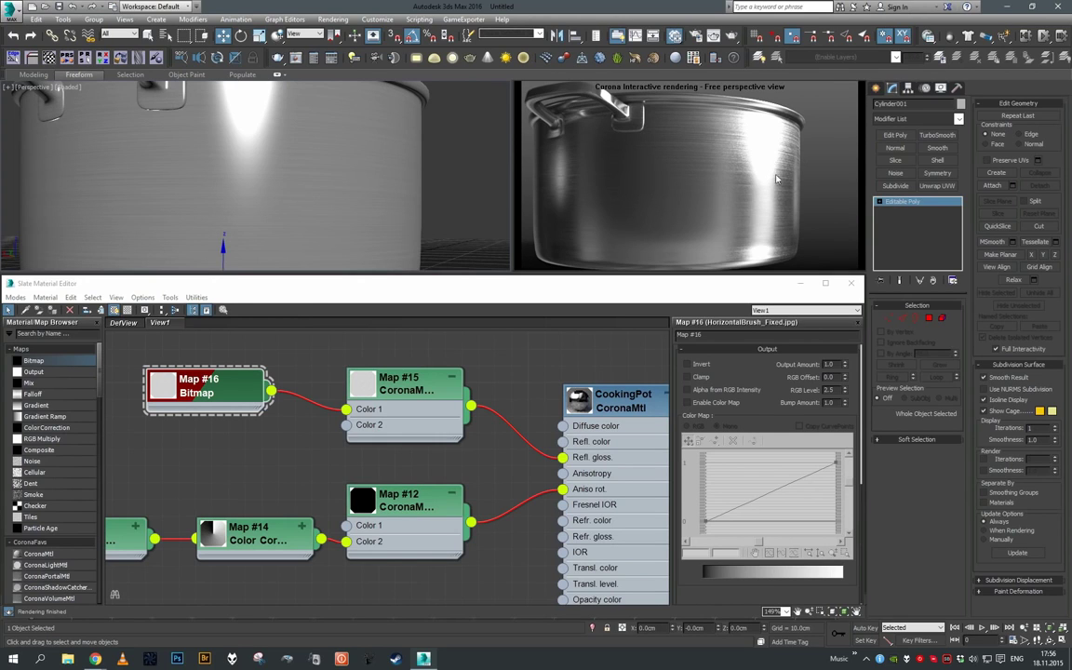
# Set the brushed bitmap's output RGB Offset to 0.2, try an RGB Level of 2, and settle on 1.8
pyautogui.click(833, 378)
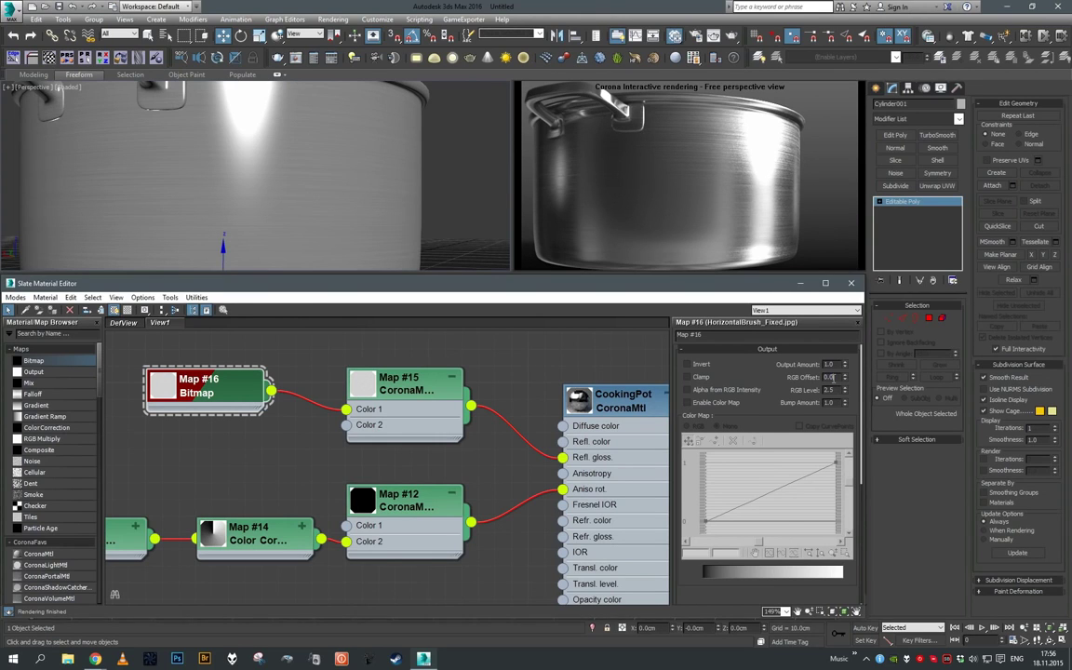
pyautogui.write('0.2')
pyautogui.press('Return')
pyautogui.doubleClick(833, 390)
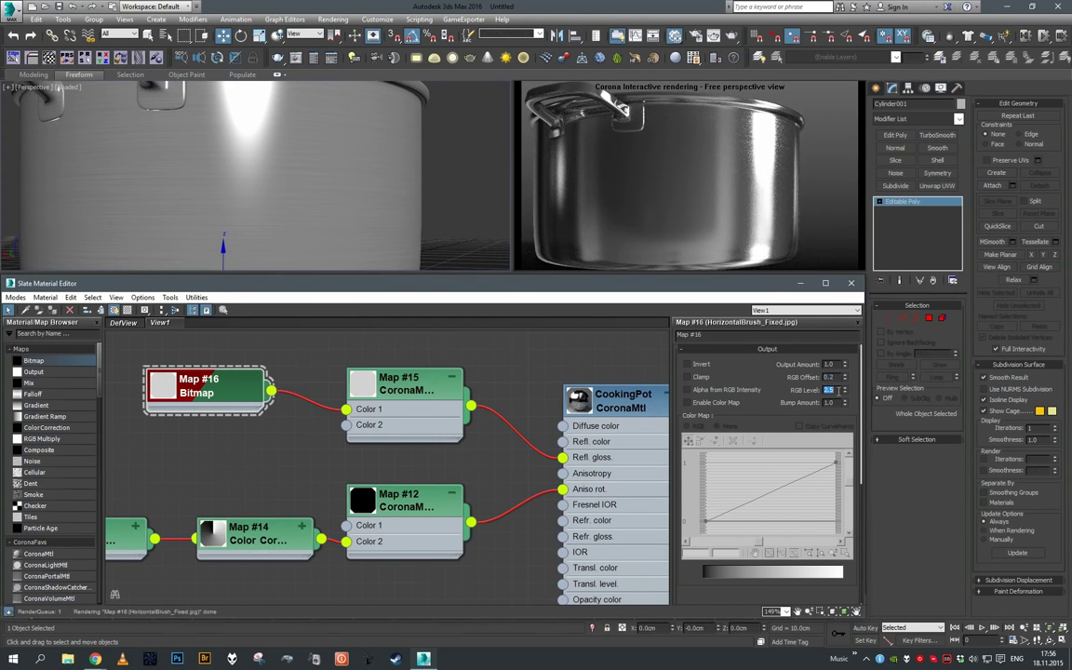
pyautogui.write('2')
pyautogui.press('Return')
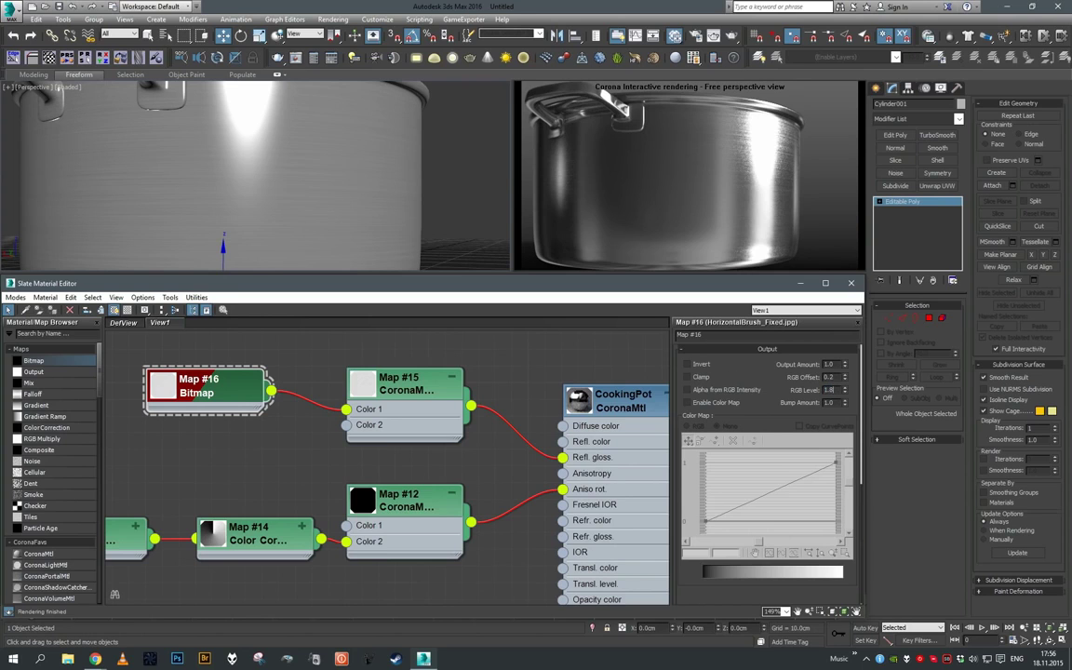
pyautogui.write('1.8')
pyautogui.press('Return')
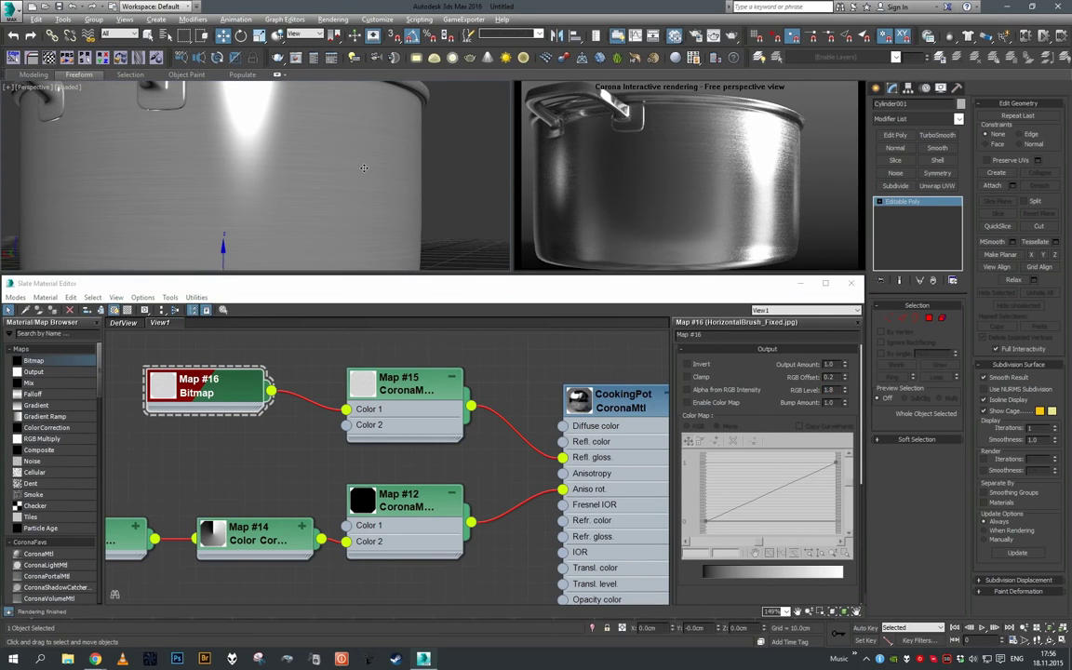
# Tip the pot onto its side and raise it above the ground so its open interior faces the view
pyautogui.scroll(-10, 364, 168)
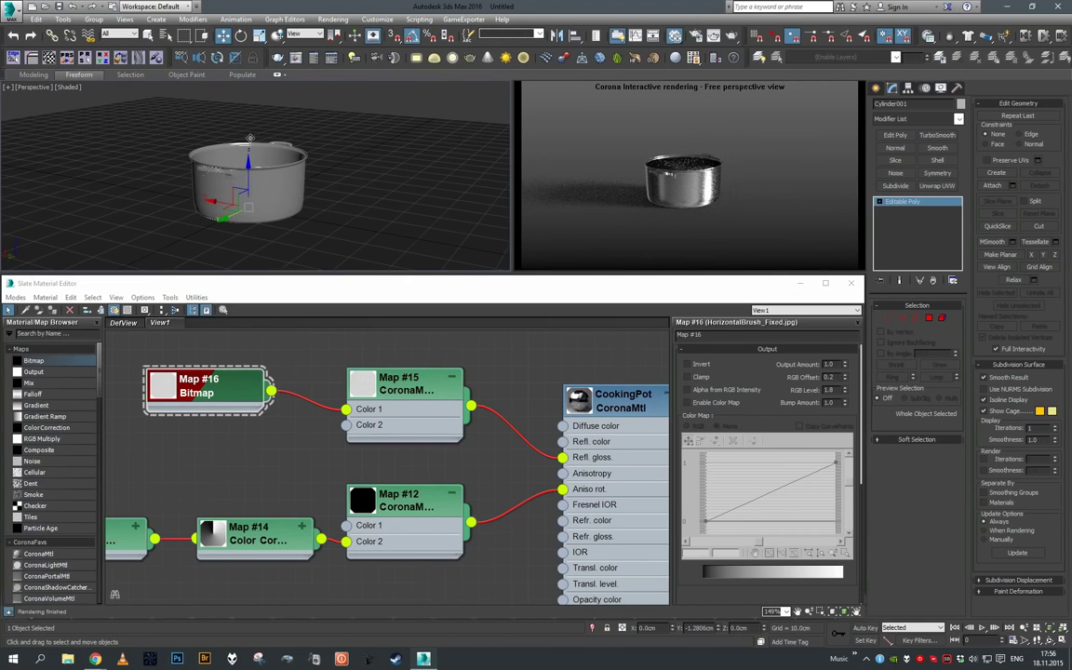
pyautogui.moveTo(249, 166); pyautogui.dragTo(297, 180)
pyautogui.press('e')
pyautogui.press('w')
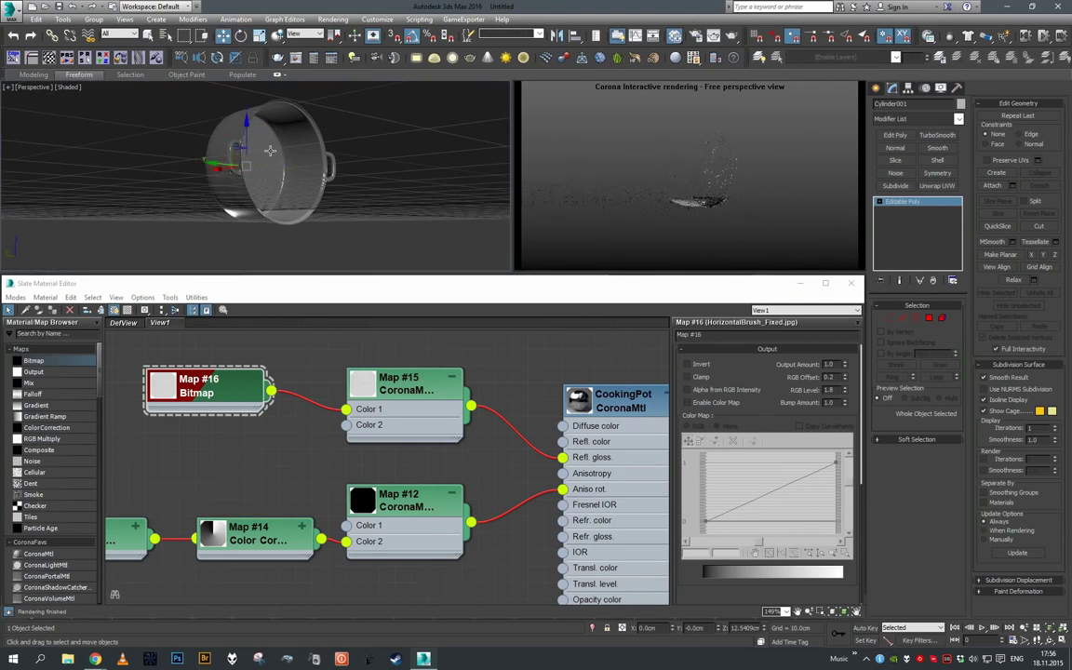
pyautogui.moveTo(247, 138); pyautogui.dragTo(246, 102)
pyautogui.scroll(4, 261, 125)
pyautogui.moveTo(340, 149)
pyautogui.keyDown('alt'); pyautogui.mouseDown(button='middle')
pyautogui.moveTo(283, 154)
pyautogui.moveTo(288, 172)
pyautogui.moveTo(351, 159)
pyautogui.mouseUp(button='middle'); pyautogui.keyUp('alt')
pyautogui.scroll(-2, 304, 383)
# Duplicate the brushed Bitmap node, load RadialBrush.jpg into the copy, and view the image at full size
pyautogui.moveTo(316, 383); pyautogui.dragTo(431, 435, button='middle')
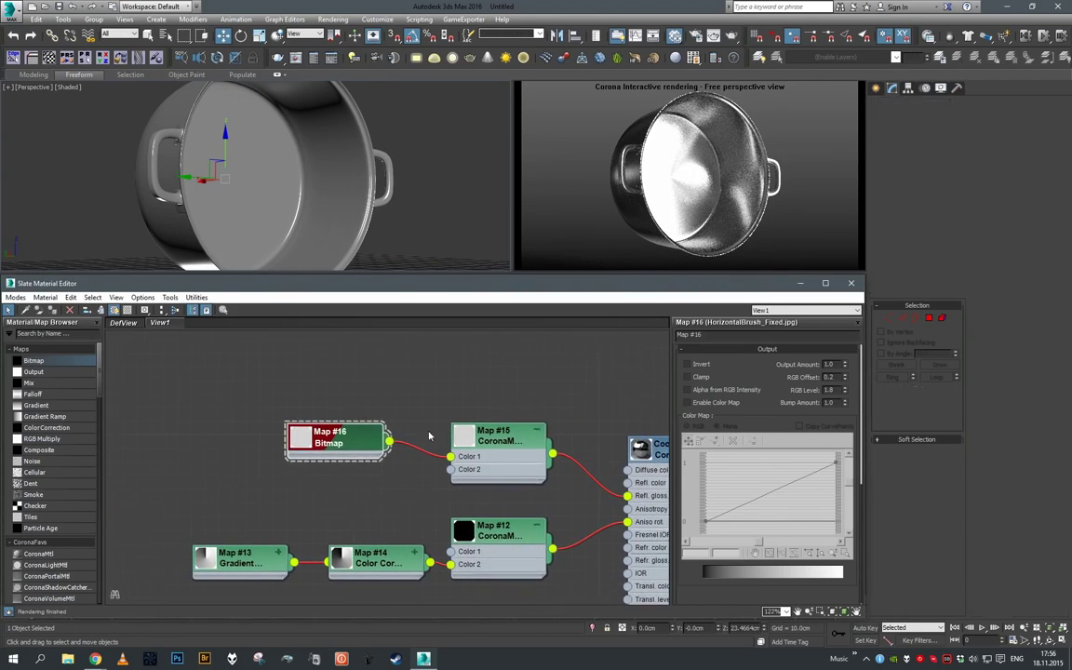
pyautogui.keyDown('shift'); pyautogui.moveTo(333, 444); pyautogui.dragTo(347, 485); pyautogui.keyUp('shift')
pyautogui.doubleClick(347, 485)
pyautogui.click(724, 447)
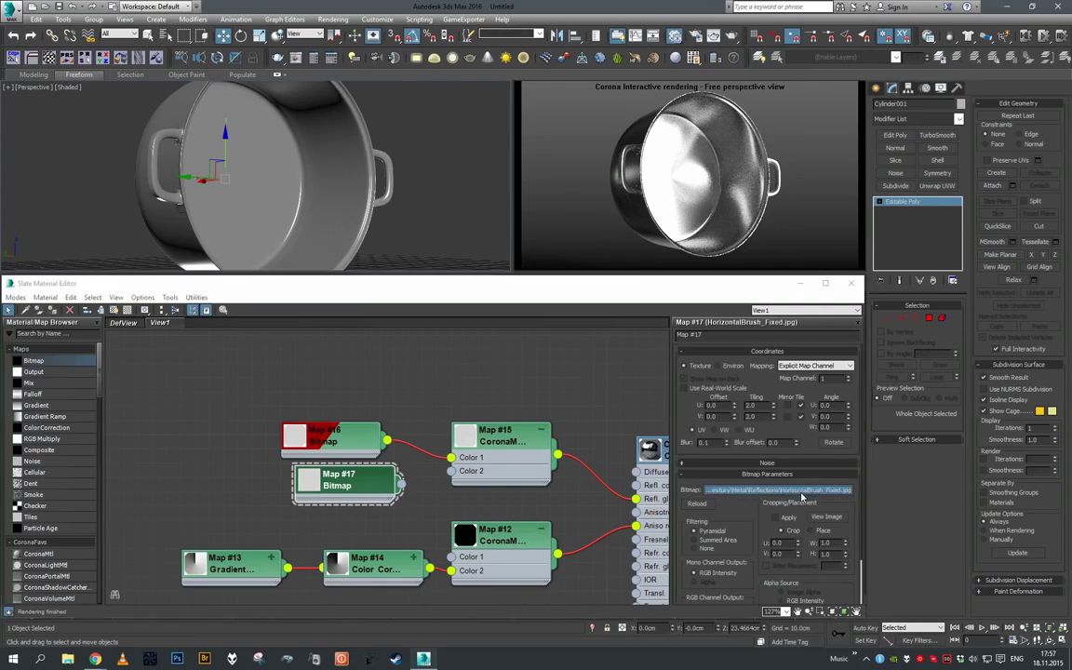
pyautogui.doubleClick(272, 131)
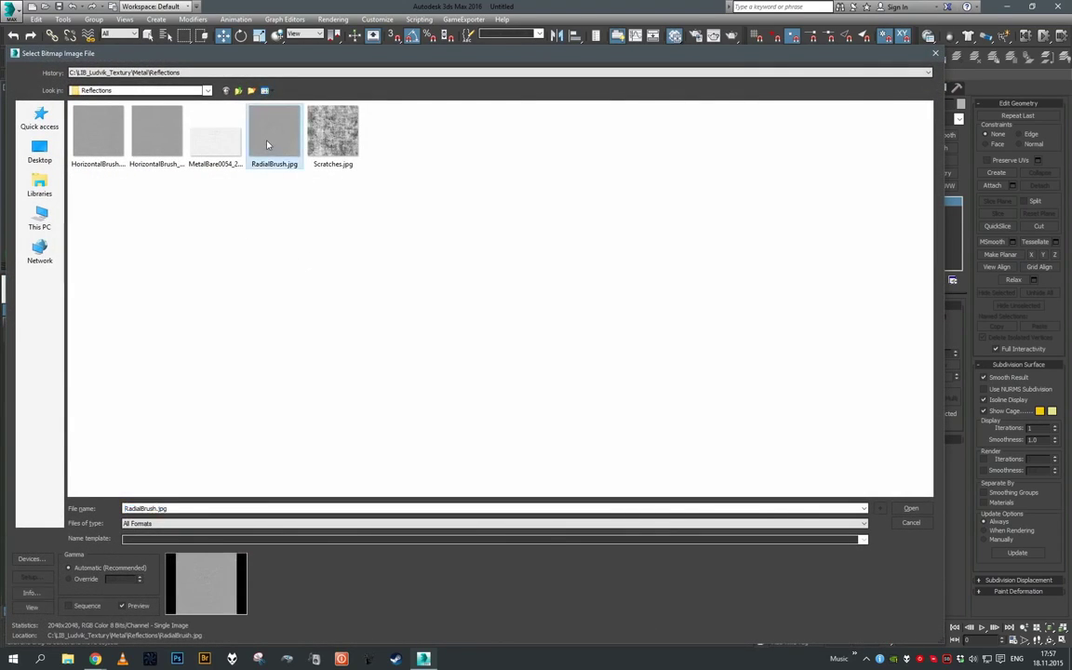
pyautogui.click(824, 517)
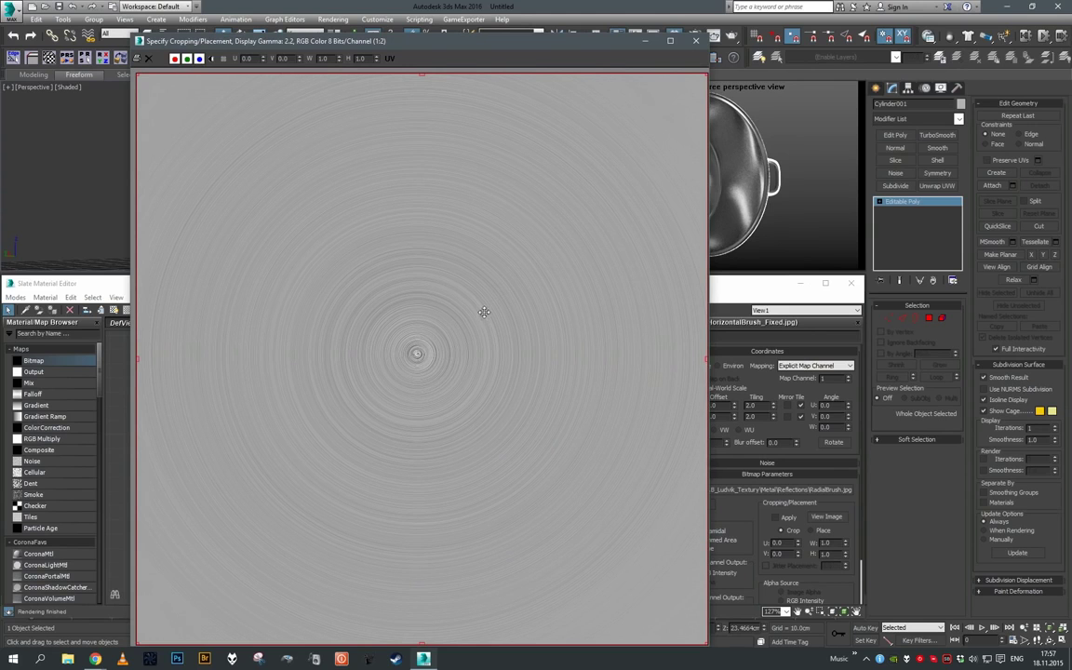
pyautogui.click(695, 41)
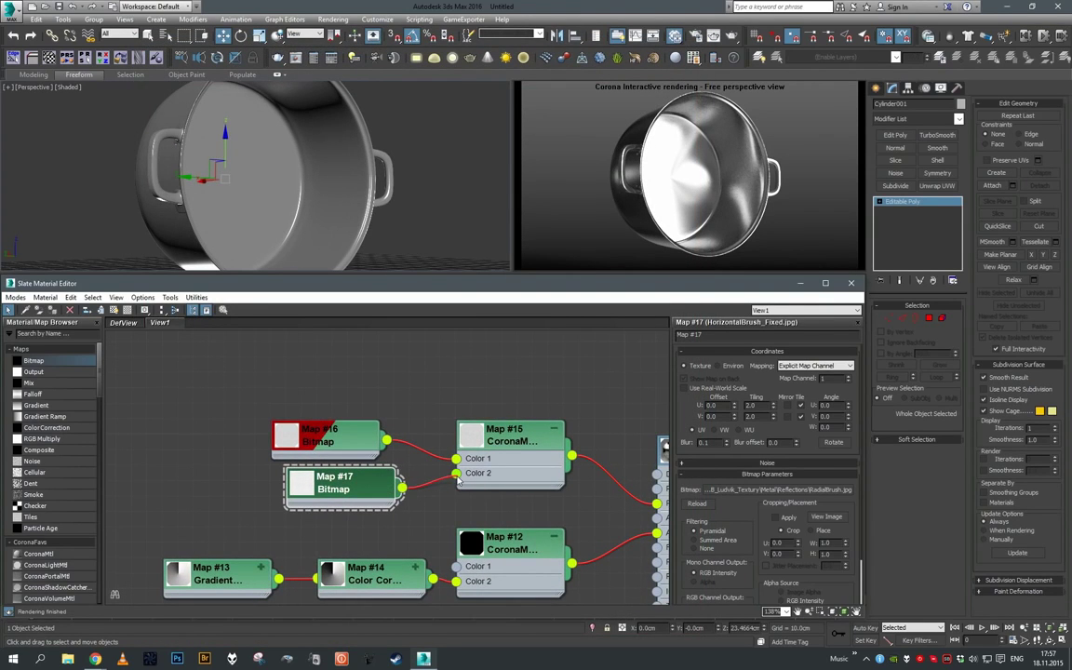
# Connect the radial bitmap to Color 2 of the glossiness CoronaMultiMap, set its U and V tiling to 1.0, and show it on the pot
pyautogui.moveTo(457, 480); pyautogui.dragTo(456, 474)
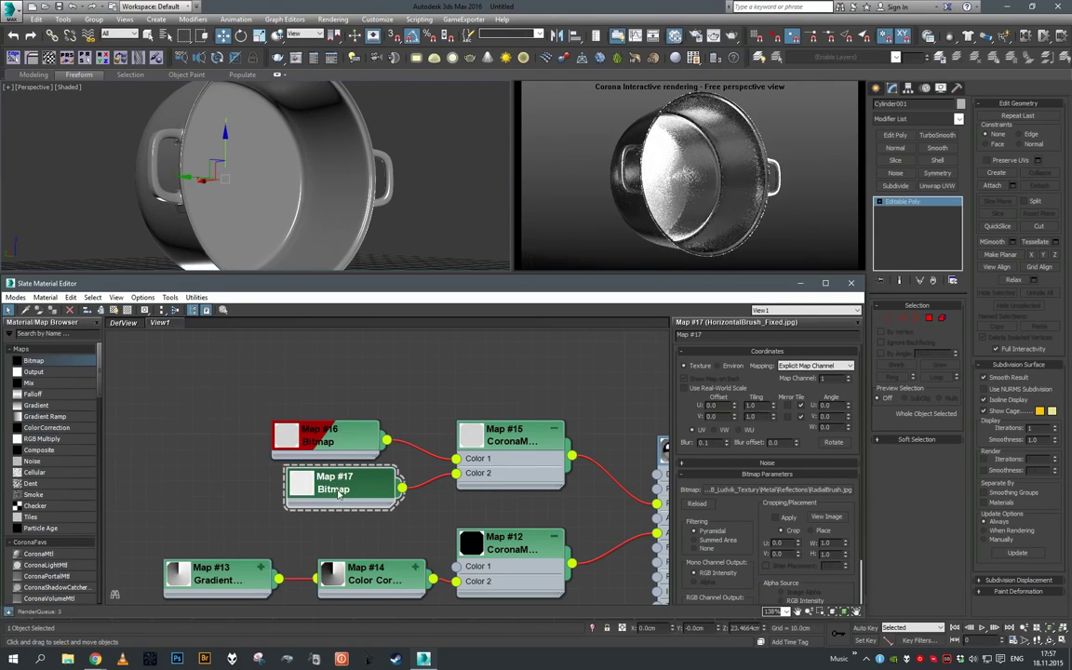
pyautogui.click(113, 310)
pyautogui.moveTo(302, 193)
pyautogui.keyDown('alt'); pyautogui.mouseDown(button='middle')
pyautogui.moveTo(335, 213)
pyautogui.moveTo(270, 203)
pyautogui.moveTo(353, 193)
pyautogui.moveTo(331, 186)
pyautogui.moveTo(344, 173)
pyautogui.moveTo(374, 186)
pyautogui.moveTo(198, 172)
pyautogui.moveTo(191, 181)
pyautogui.moveTo(200, 189)
pyautogui.moveTo(223, 172)
pyautogui.moveTo(208, 158)
pyautogui.moveTo(253, 186)
pyautogui.moveTo(360, 164)
pyautogui.moveTo(217, 155)
pyautogui.moveTo(251, 172)
pyautogui.moveTo(347, 164)
pyautogui.moveTo(394, 194)
pyautogui.moveTo(428, 176)
pyautogui.mouseUp(button='middle'); pyautogui.keyUp('alt')
pyautogui.scroll(3, 270, 204)
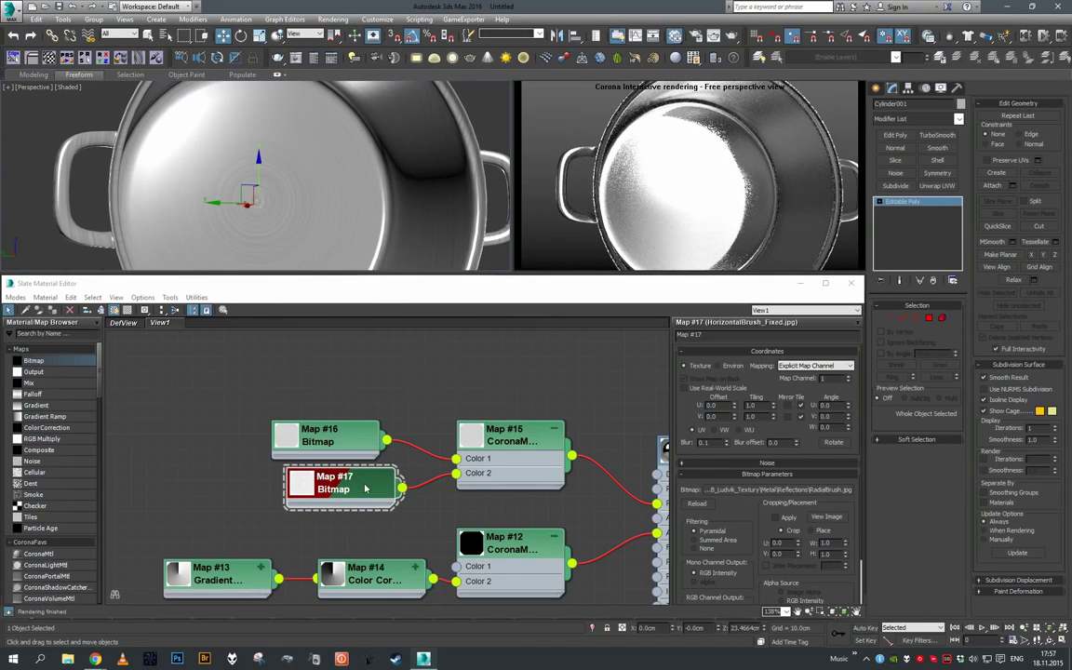
pyautogui.keyDown('alt'); pyautogui.moveTo(363, 249); pyautogui.dragTo(341, 213, button='middle'); pyautogui.keyUp('alt')
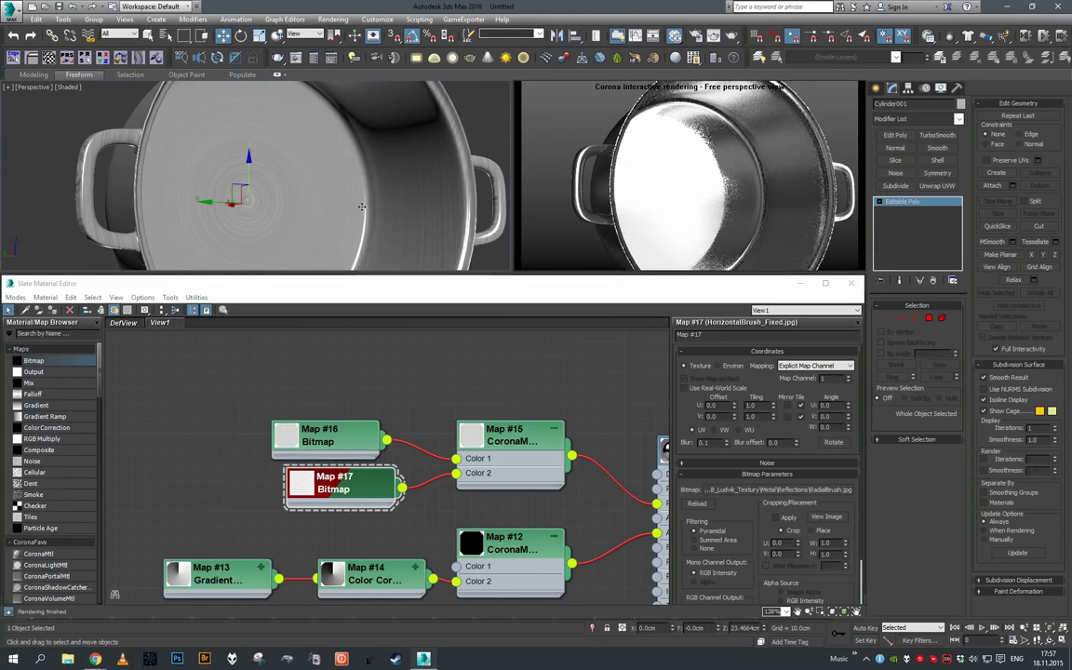
# Rotate the pot around to X 180, Y -90 so its underside faces the view, and inspect the radial brushing there
pyautogui.scroll(-6, 362, 207)
pyautogui.press('e')
pyautogui.moveTo(234, 185); pyautogui.dragTo(342, 181)
pyautogui.keyDown('alt'); pyautogui.moveTo(341, 181); pyautogui.dragTo(316, 166, button='middle'); pyautogui.keyUp('alt')
pyautogui.scroll(4, 313, 173)
pyautogui.scroll(3, 318, 168)
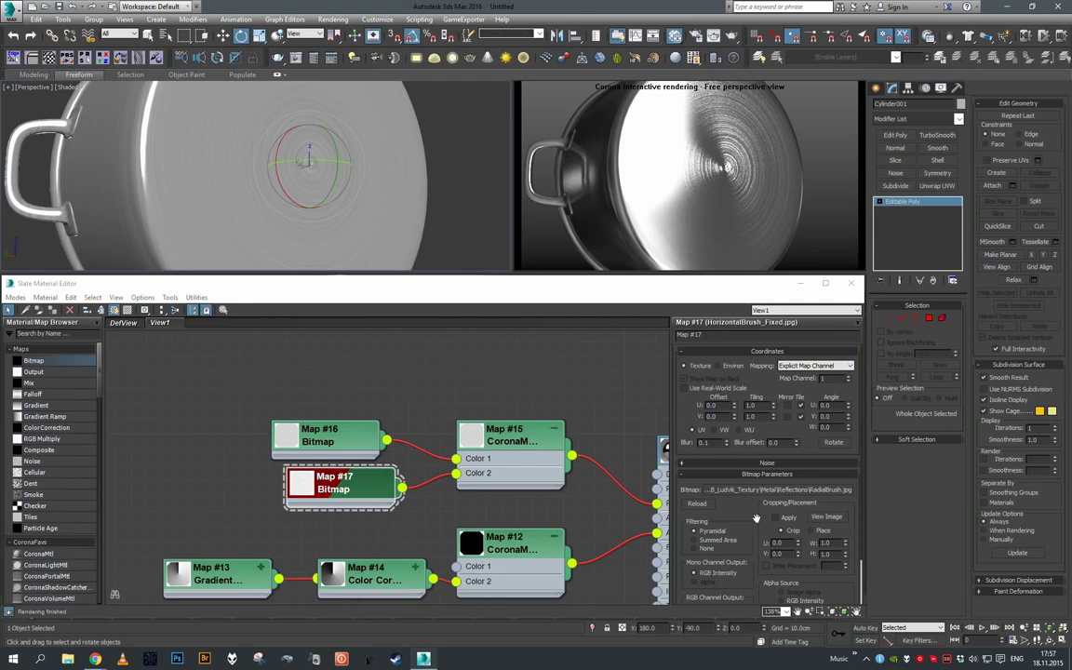
pyautogui.moveTo(398, 181); pyautogui.dragTo(389, 201, button='middle')
pyautogui.scroll(-6, 390, 201)
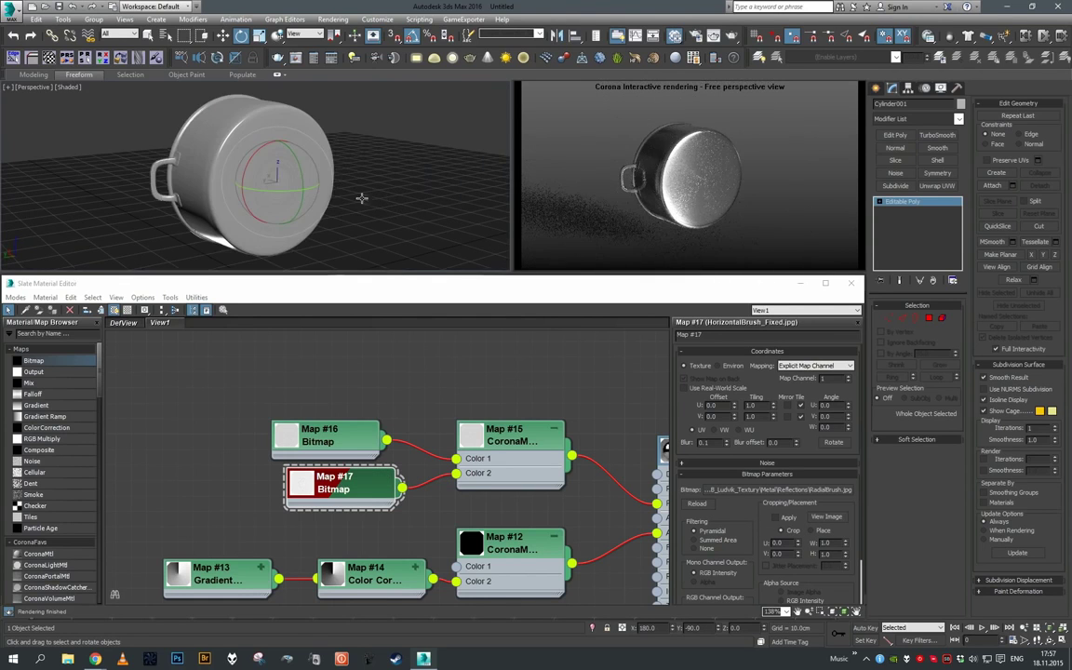
# Turn the pot back to a tilt of 40 degrees about Y and raise it to expose the inside bottom
pyautogui.moveTo(299, 168); pyautogui.dragTo(382, 177)
pyautogui.moveTo(444, 365); pyautogui.dragTo(308, 338, button='middle')
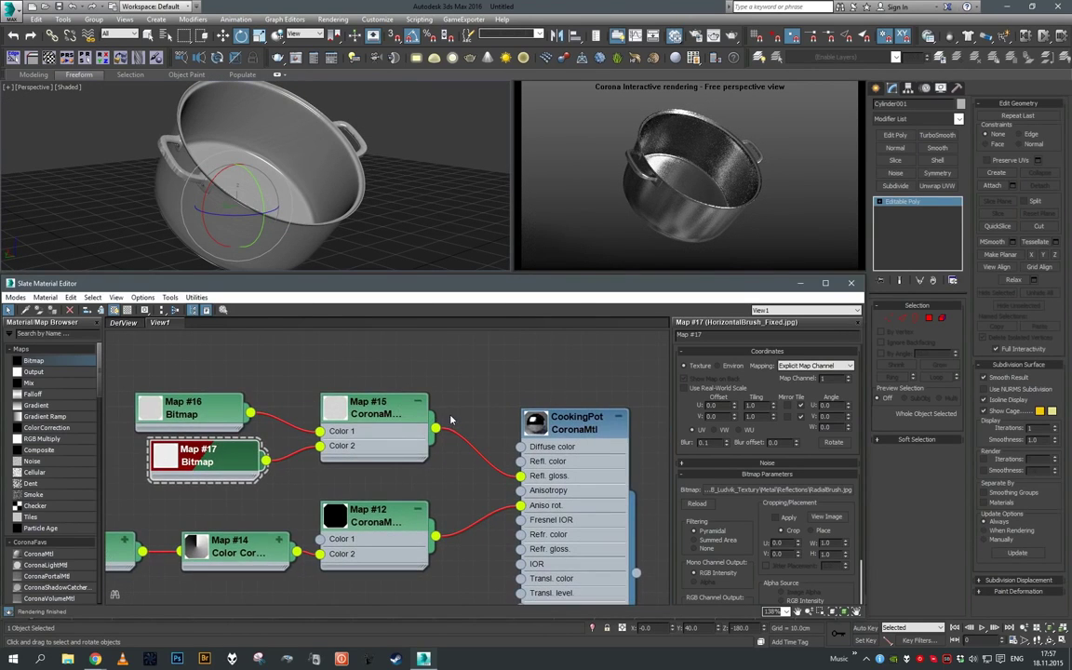
pyautogui.hotkey('ctrl', 'z')
pyautogui.press('w')
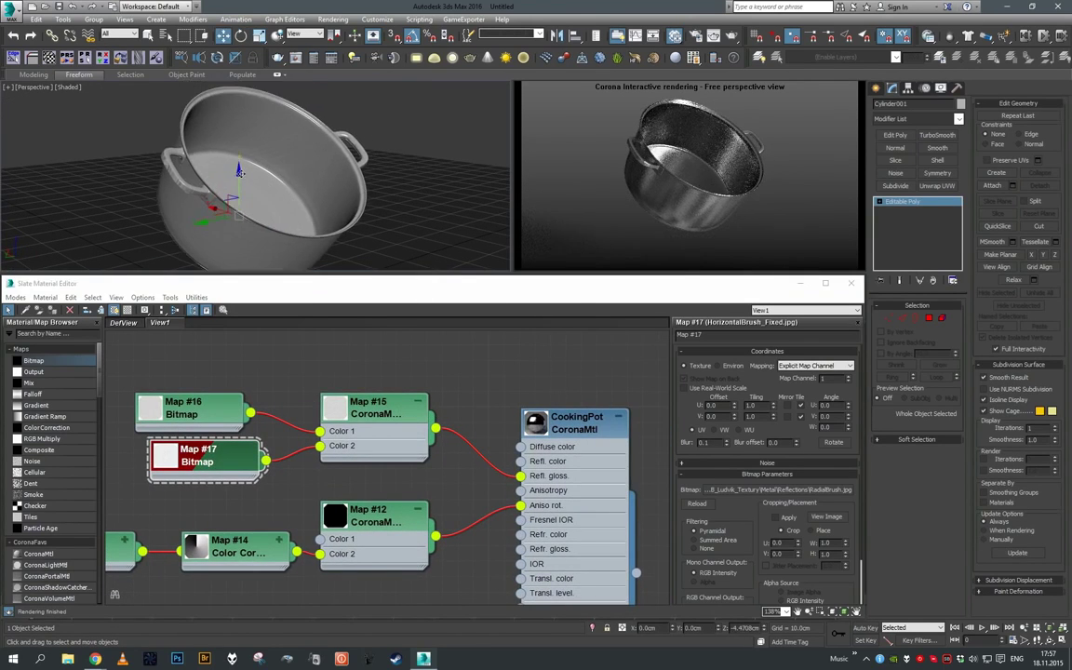
pyautogui.scroll(3, 279, 186)
pyautogui.keyDown('alt'); pyautogui.moveTo(315, 182); pyautogui.dragTo(269, 189, button='middle'); pyautogui.keyUp('alt')
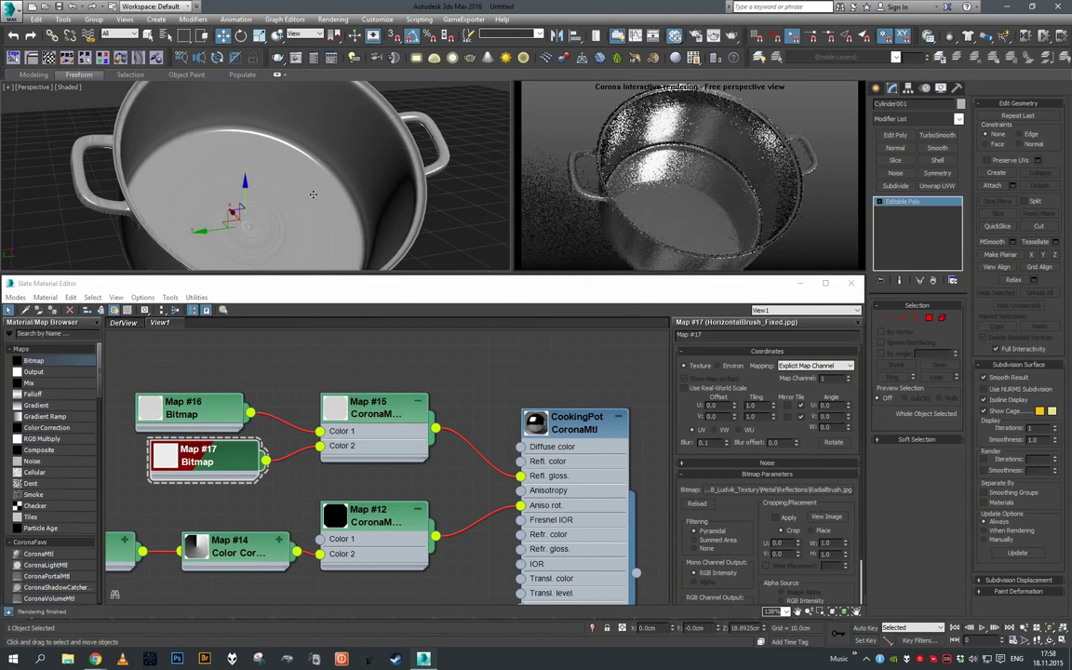
# Set the radial bitmap's output RGB Offset to 0.1 and RGB Level to 1.5, and check the pot's inside bottom in the render
pyautogui.click(223, 461)
pyautogui.moveTo(757, 527); pyautogui.dragTo(756, 342)
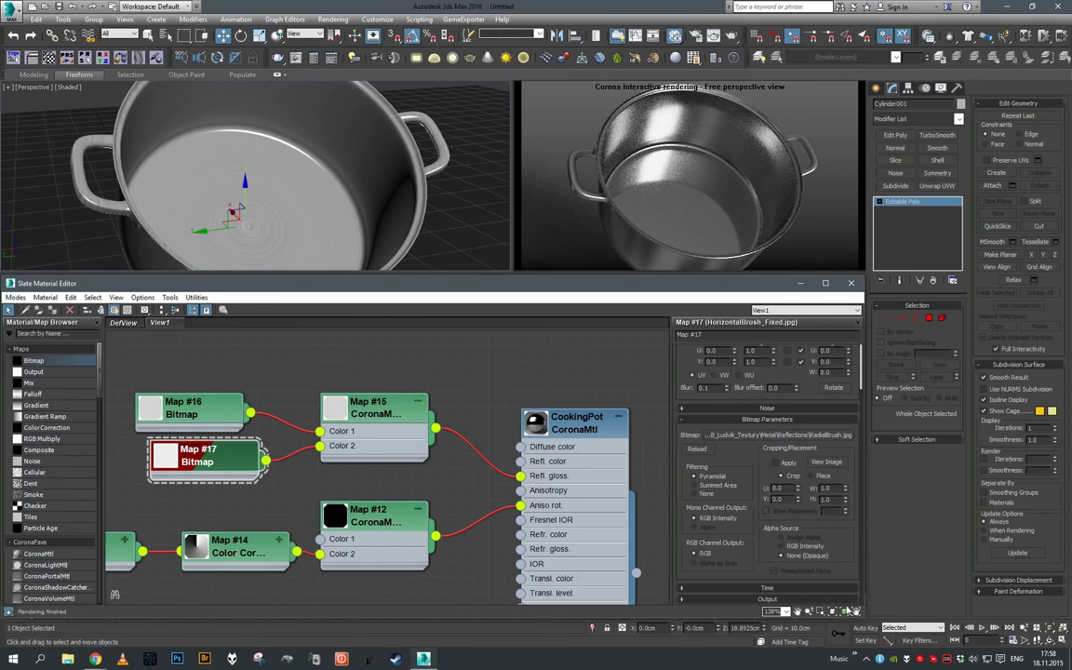
pyautogui.click(766, 599)
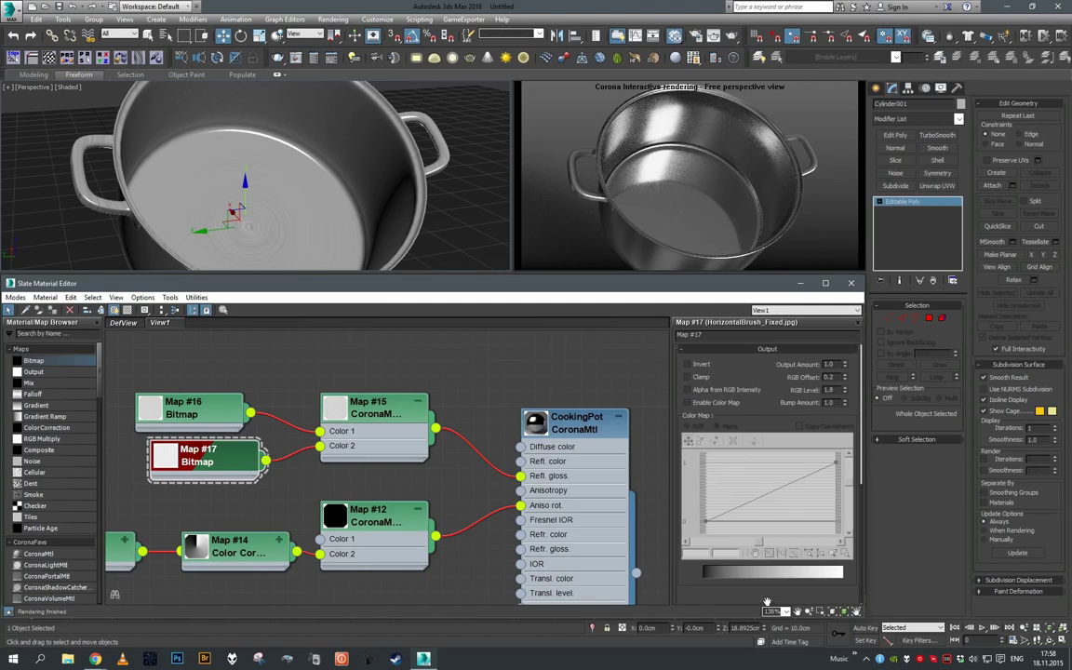
pyautogui.doubleClick(829, 389)
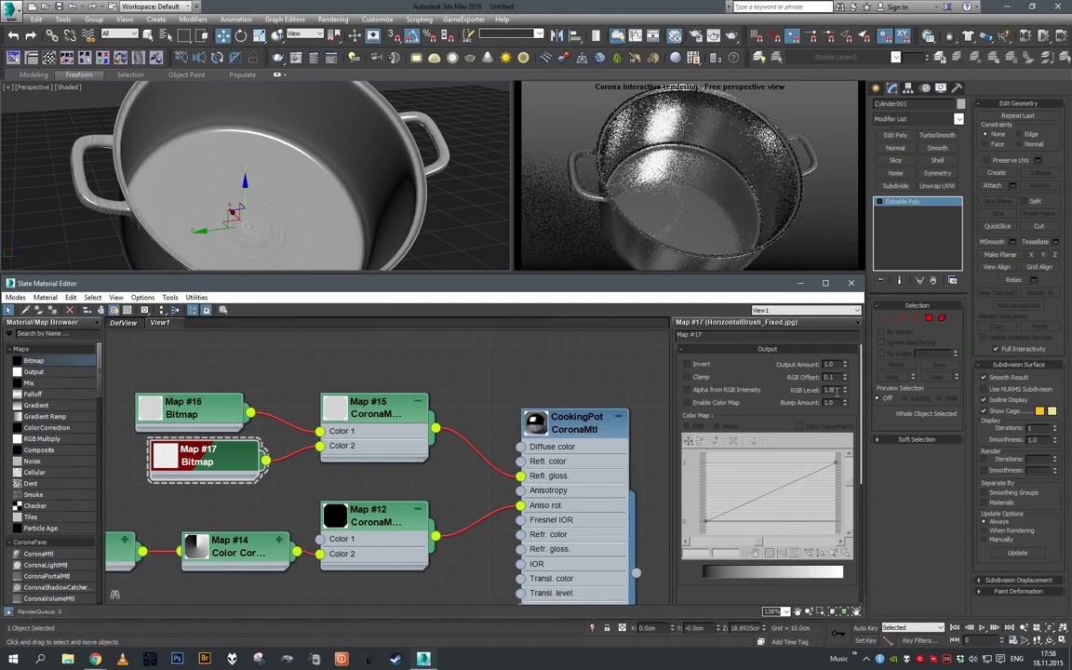
pyautogui.write('1.5')
pyautogui.press('Return')
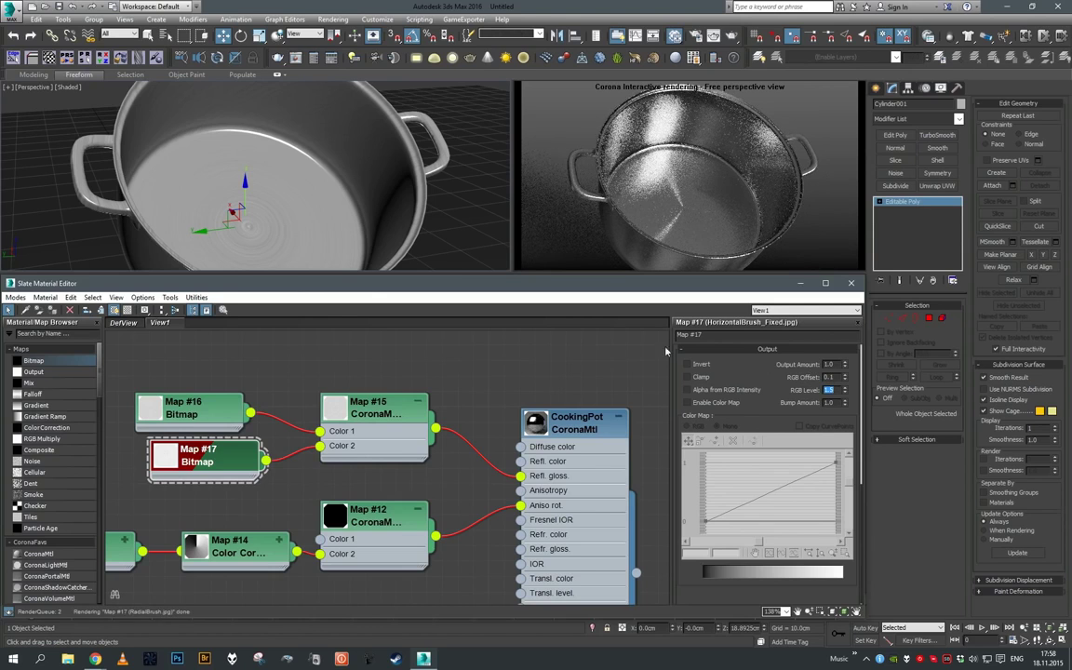
pyautogui.scroll(-3, 255, 184)
pyautogui.keyDown('alt'); pyautogui.moveTo(237, 200); pyautogui.dragTo(258, 209, button='middle'); pyautogui.keyUp('alt')
pyautogui.scroll(3, 258, 210)
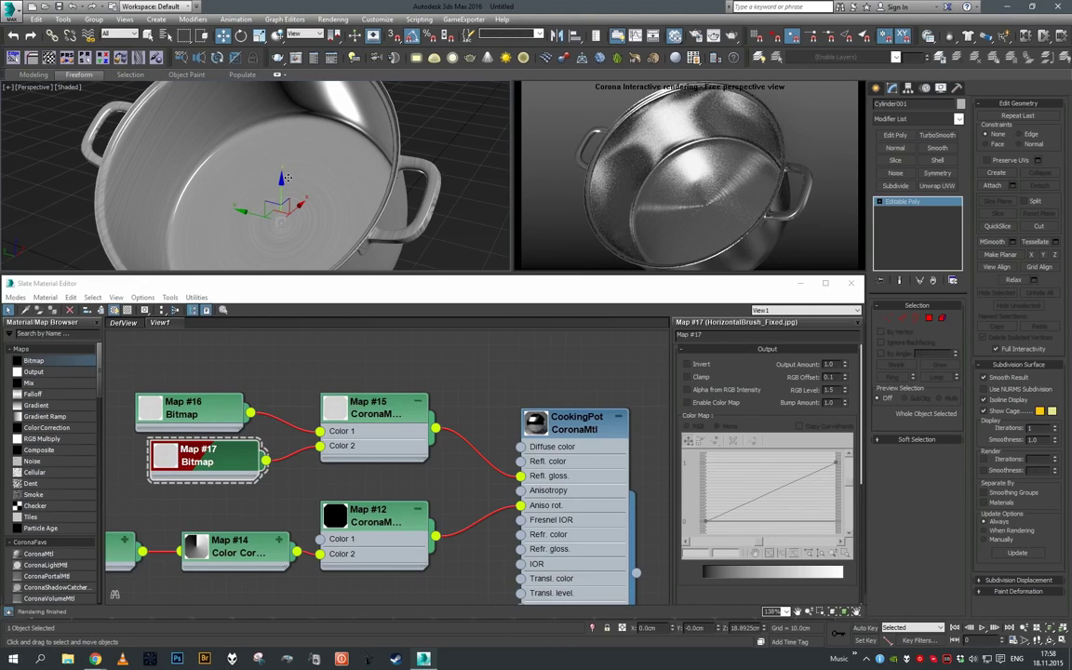
# Stand the pot upright with its rotation reset to 0 on all axes, and inspect the brushed side wall up close
pyautogui.keyDown('alt'); pyautogui.moveTo(288, 178); pyautogui.dragTo(274, 137, button='middle'); pyautogui.keyUp('alt')
pyautogui.press('e')
pyautogui.moveTo(258, 231); pyautogui.dragTo(255, 212)
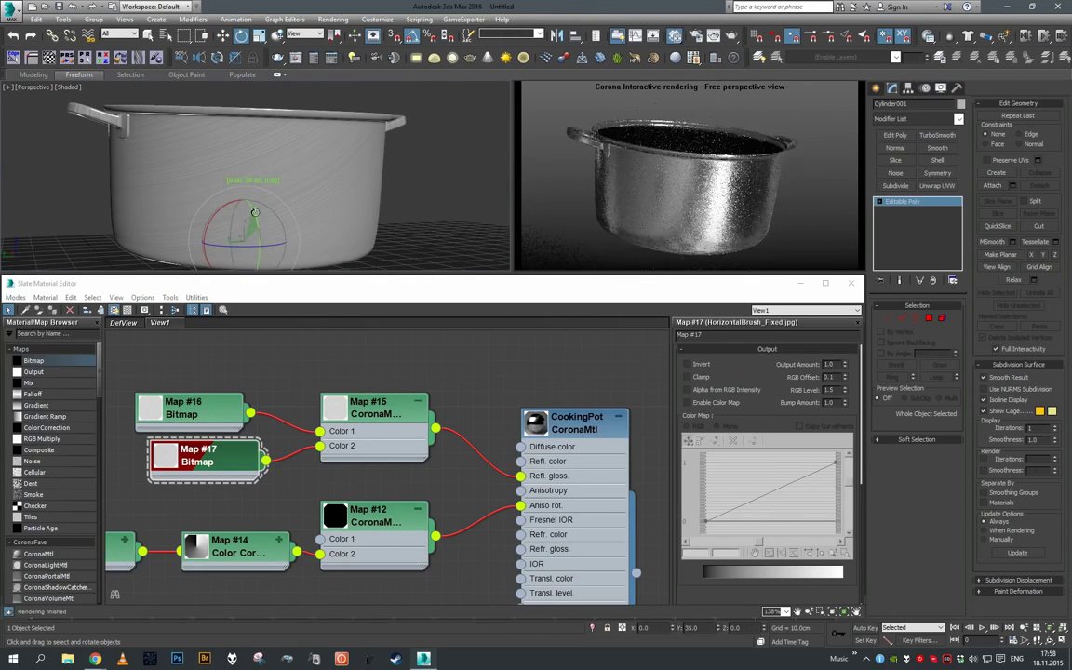
pyautogui.rightClick(719, 630)
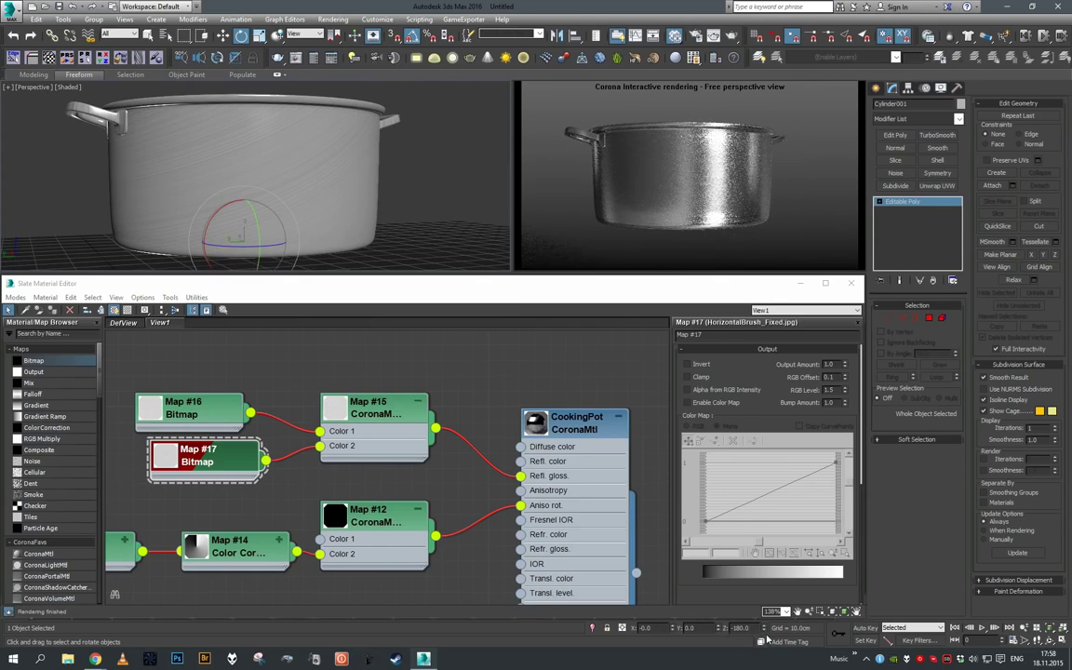
pyautogui.scroll(8, 404, 184)
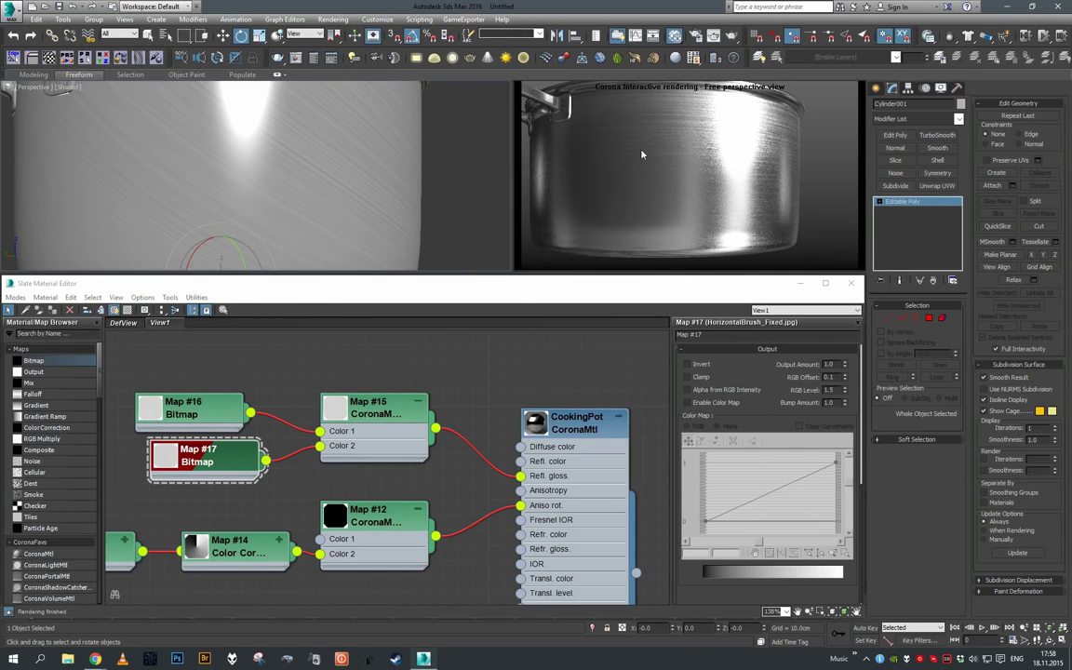
pyautogui.scroll(-8, 360, 172)
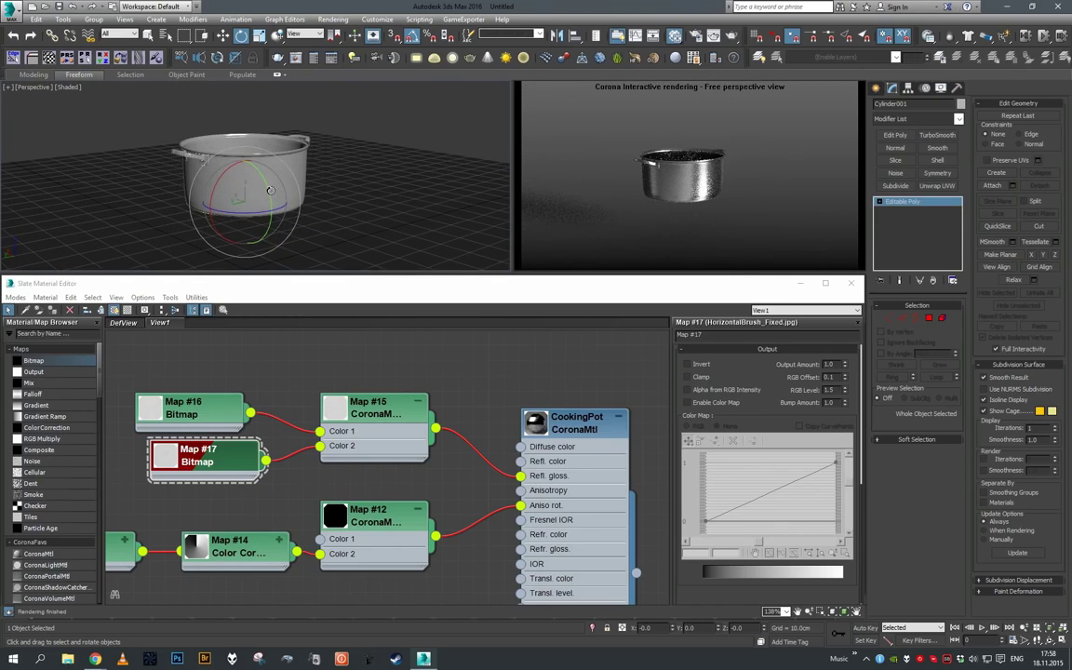
# Tilt the pot to -50 degrees about Y and inspect the finished interior and bottom reflections
pyautogui.moveTo(246, 172); pyautogui.dragTo(277, 218)
pyautogui.scroll(6, 295, 192)
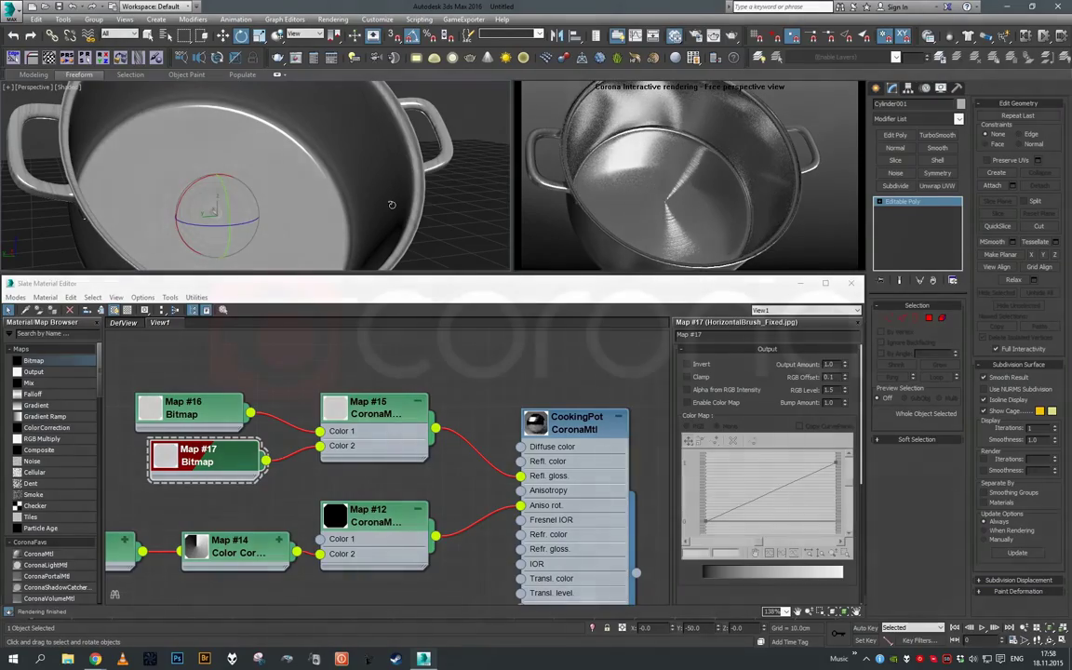
pyautogui.scroll(-3, 392, 205)
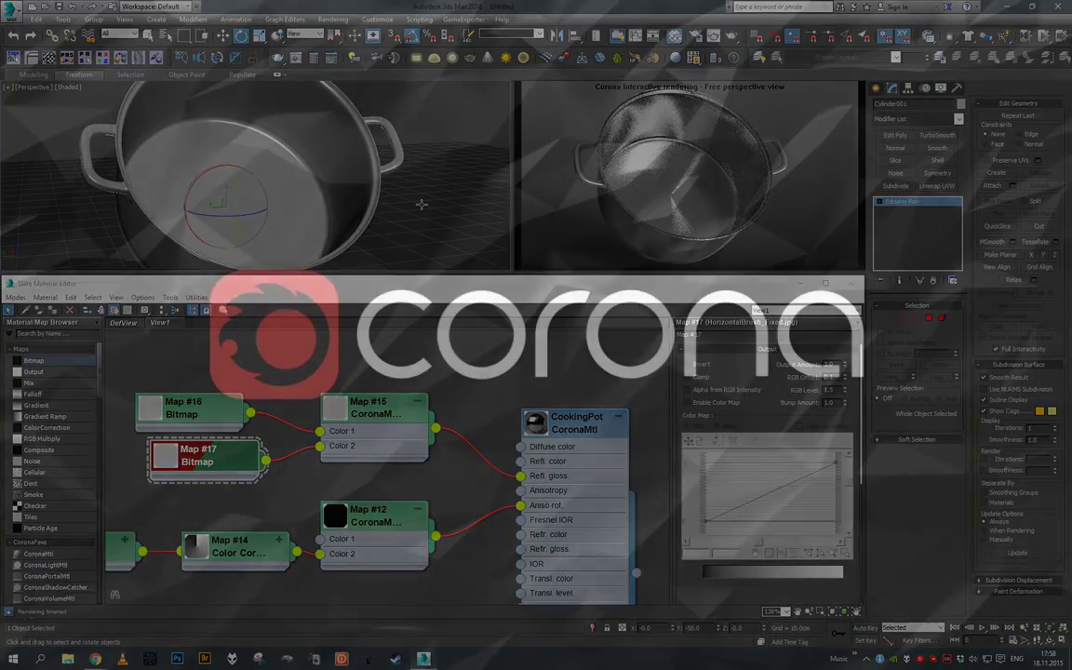